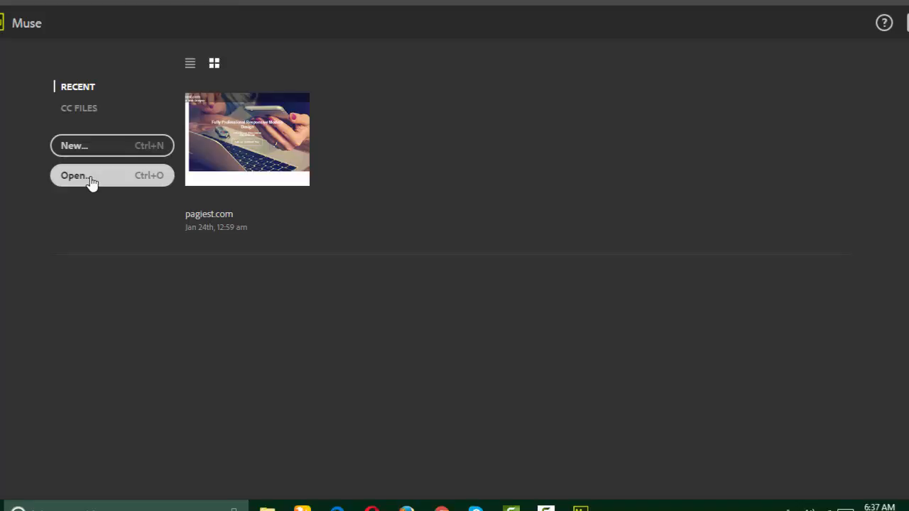
Step: Begin a new Muse site, bringing up the New Site dialog with Fluid Width, 960 width and 1 column
left_click(93, 152)
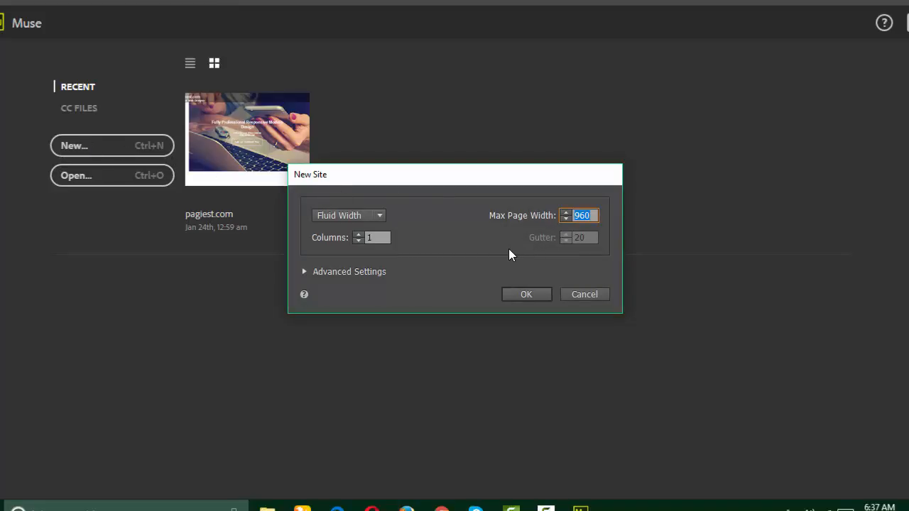
Step: Leave Fluid Width unchanged, expand Advanced Settings (320 min width, 500 min height), and move the dialog higher
left_click(376, 218)
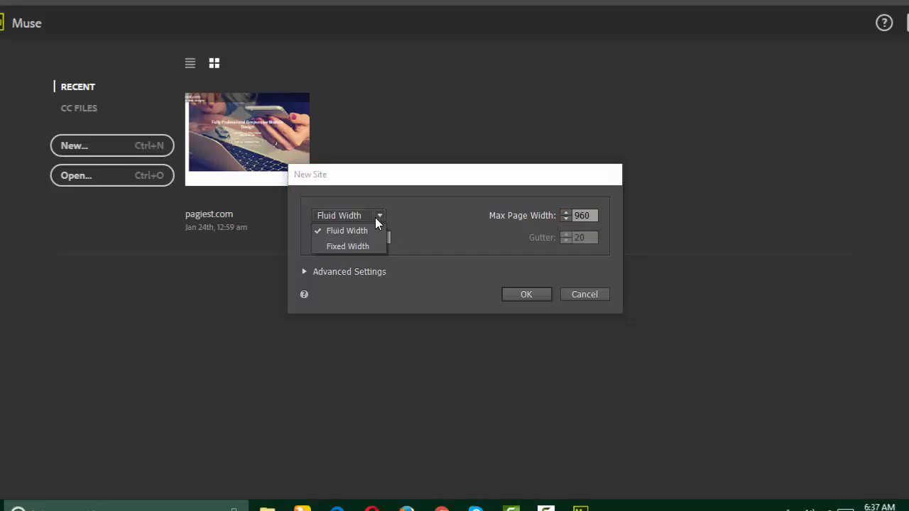
left_click(421, 218)
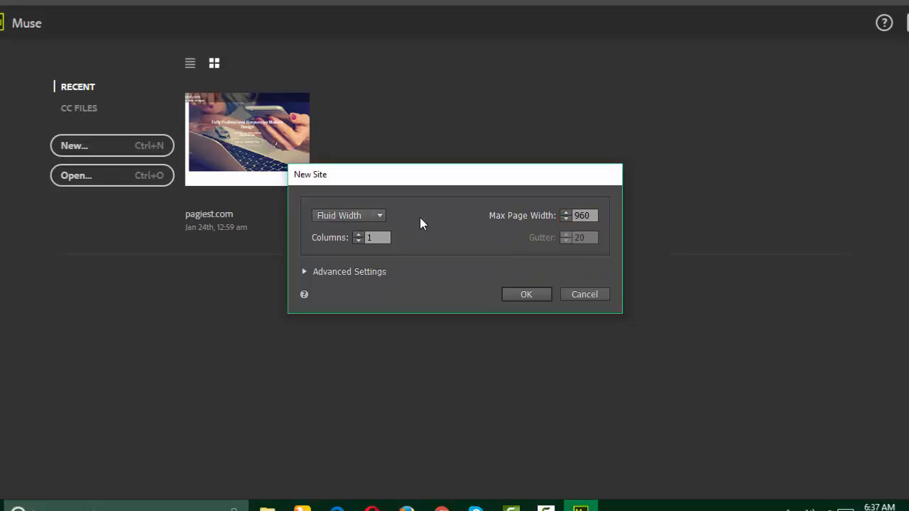
left_click(311, 272)
left_click_drag(457, 184, 493, 92)
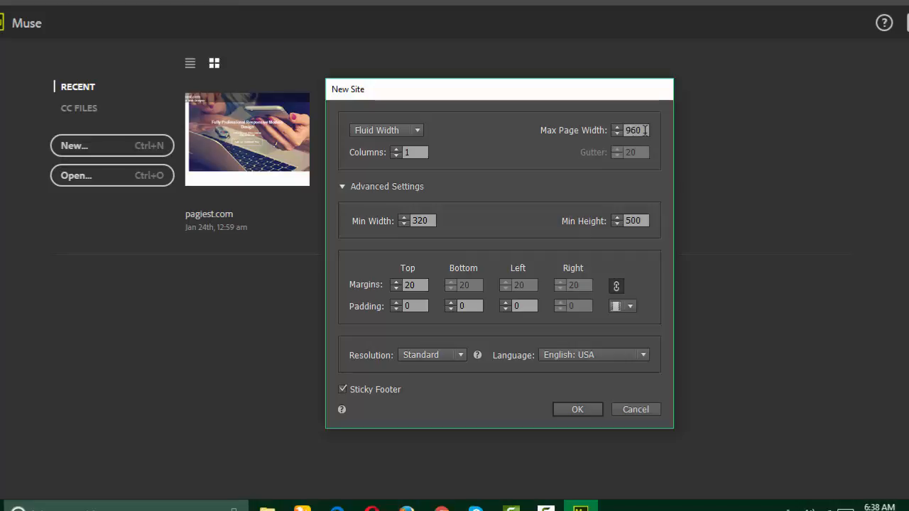
Step: Create Website-1 with Fluid Width layout and a 960 maximum page width
left_click_drag(645, 130, 625, 130)
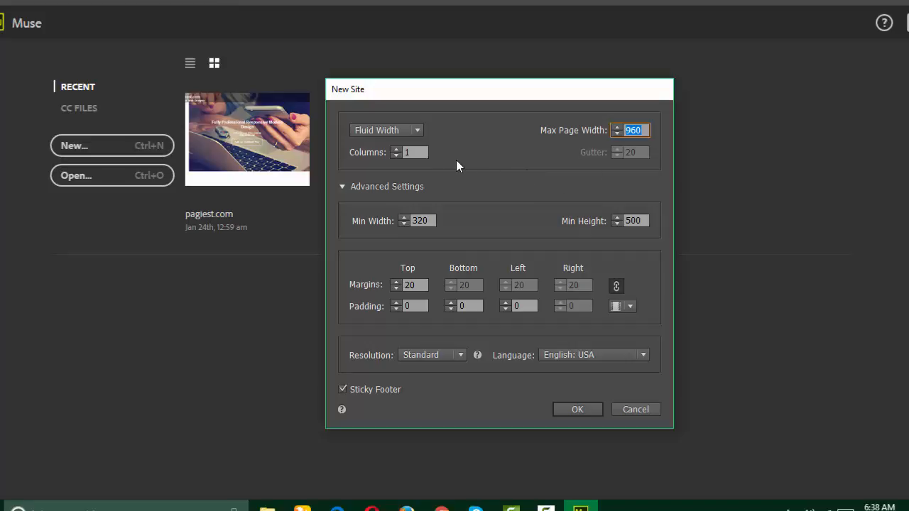
left_click(418, 131)
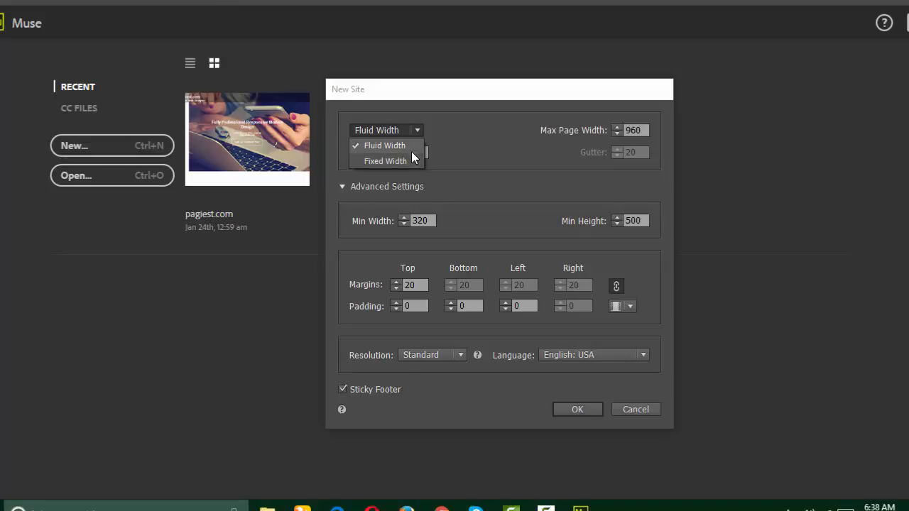
left_click(407, 146)
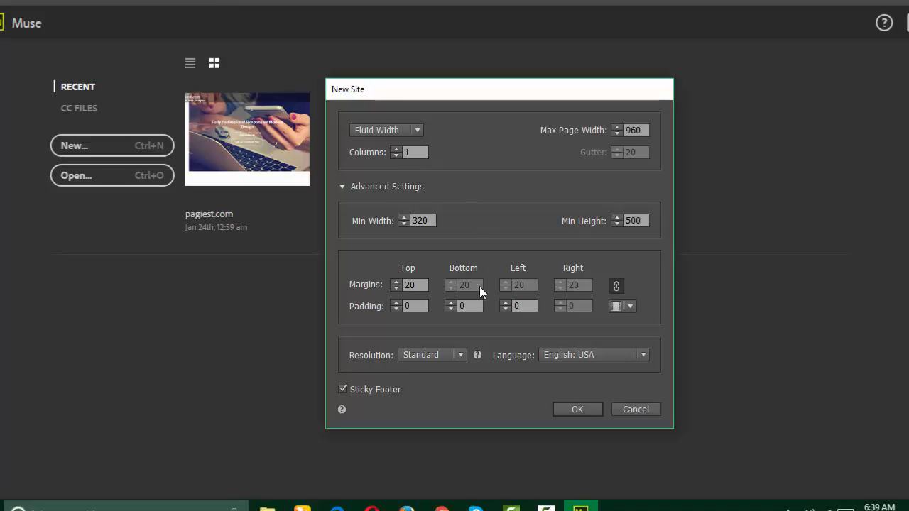
left_click(577, 410)
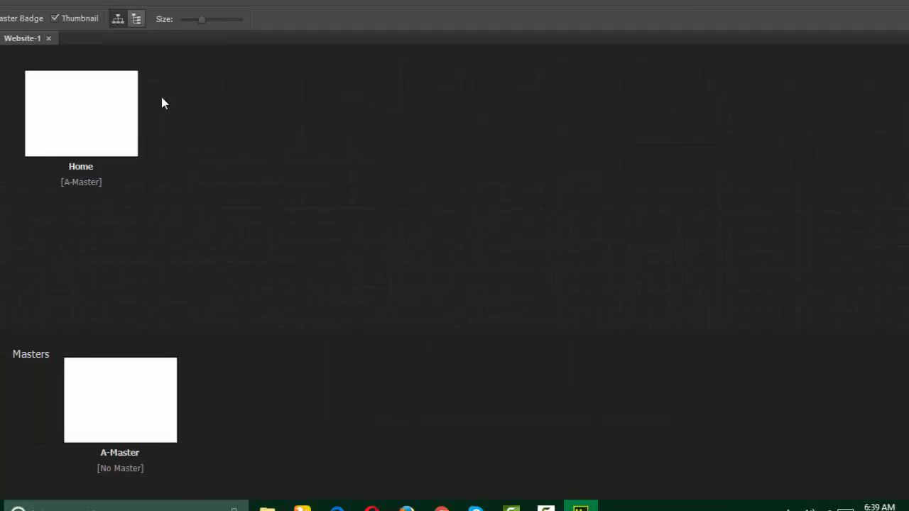
left_click(85, 108)
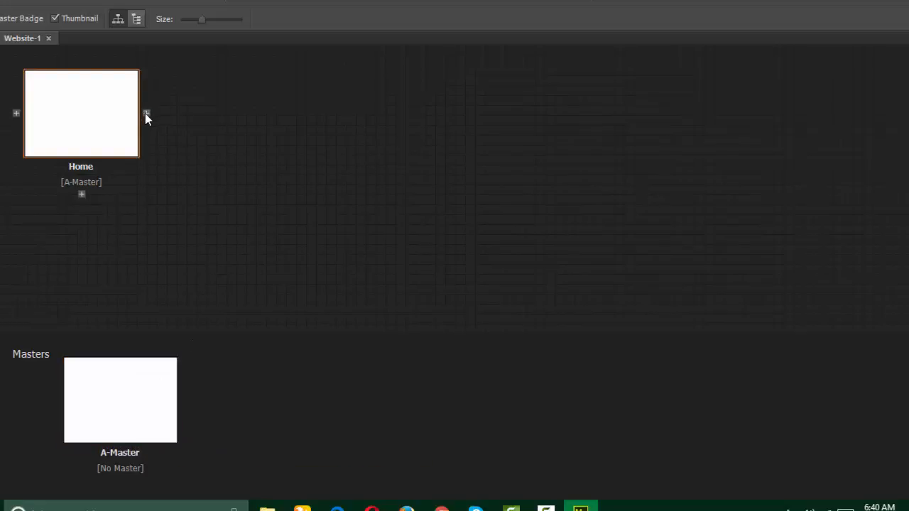
Step: Insert four sibling pages after Home, Untitled 2 through Untitled 5, on A-Master
left_click(145, 115)
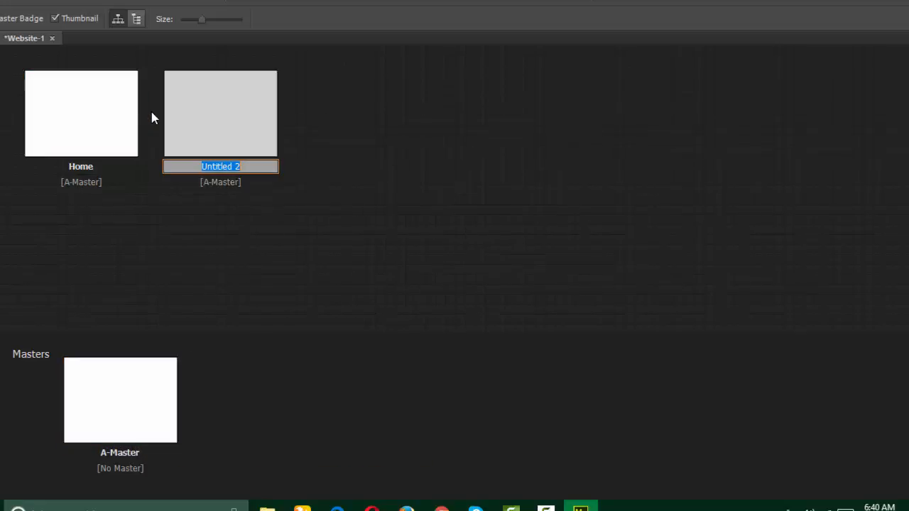
left_click(287, 113)
left_click(287, 114)
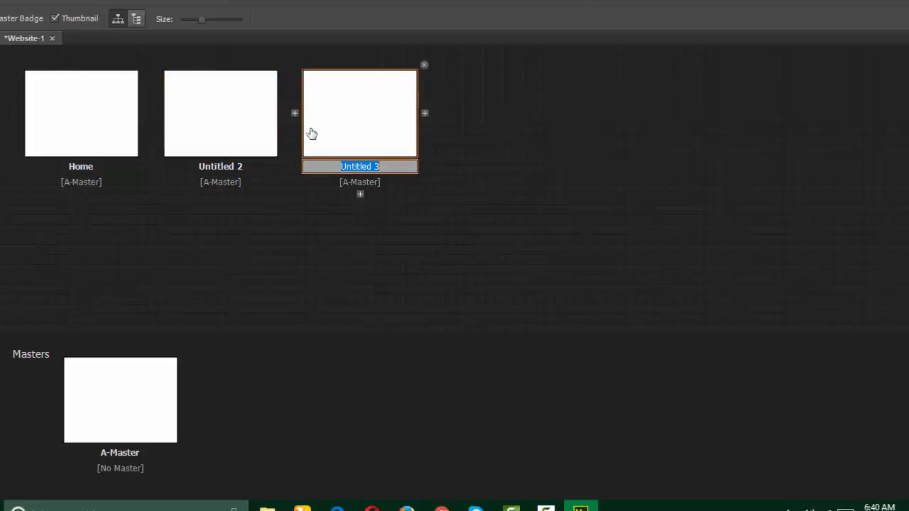
left_click(425, 114)
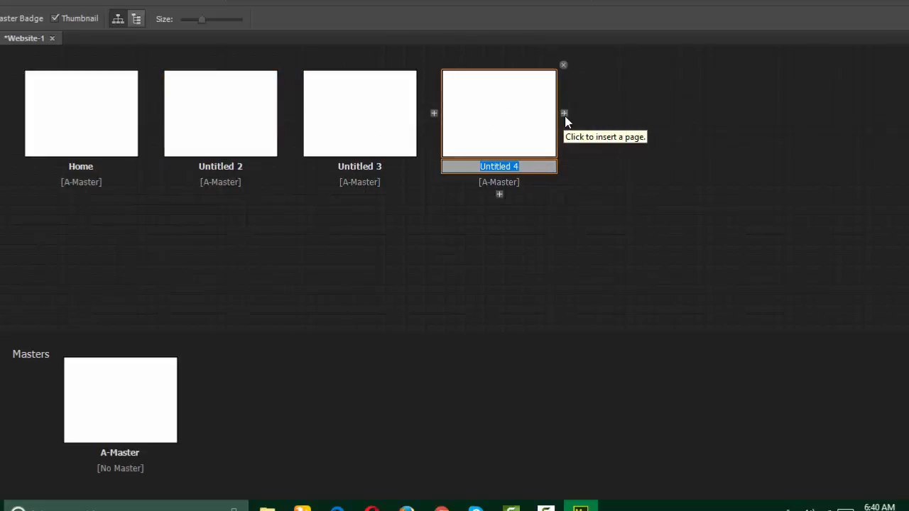
left_click(565, 117)
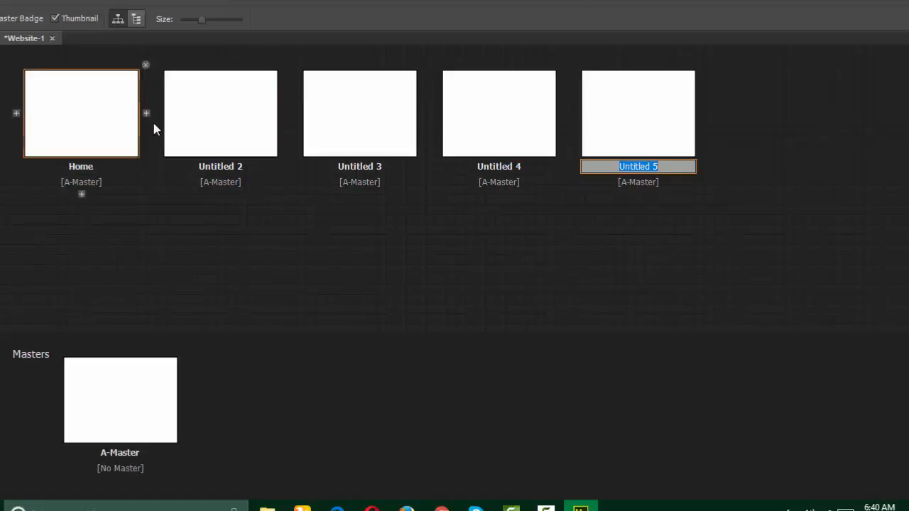
left_click(546, 223)
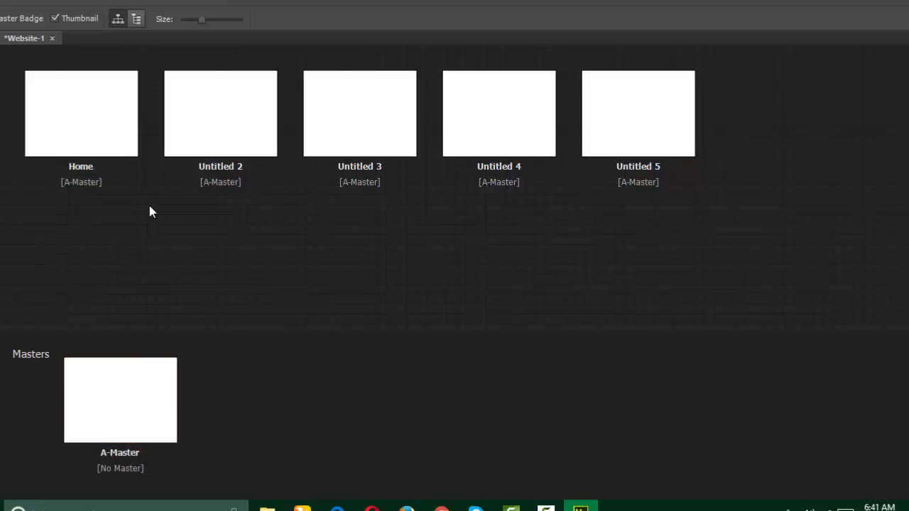
Step: Rename Untitled 2 to 'About Us' and Untitled 3 to 'Services'
double_click(209, 168)
type("About")
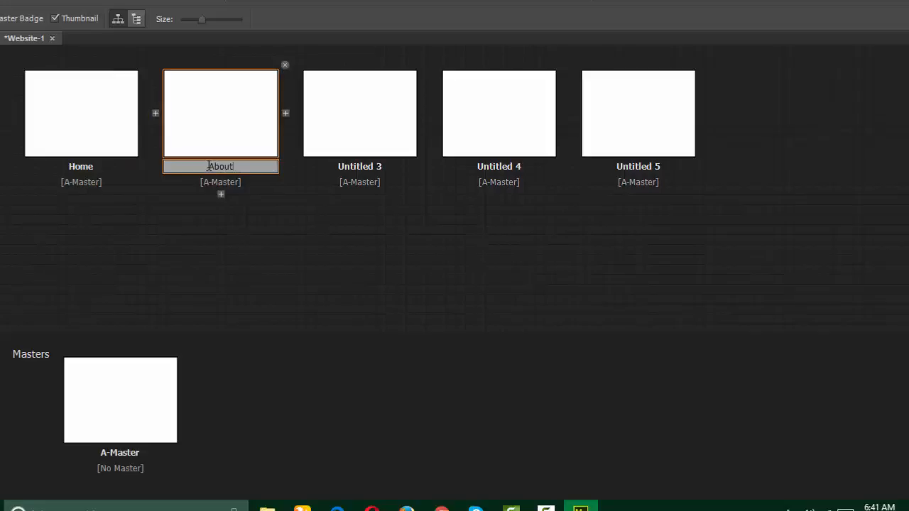
type(" Us")
left_click(319, 155)
double_click(353, 167)
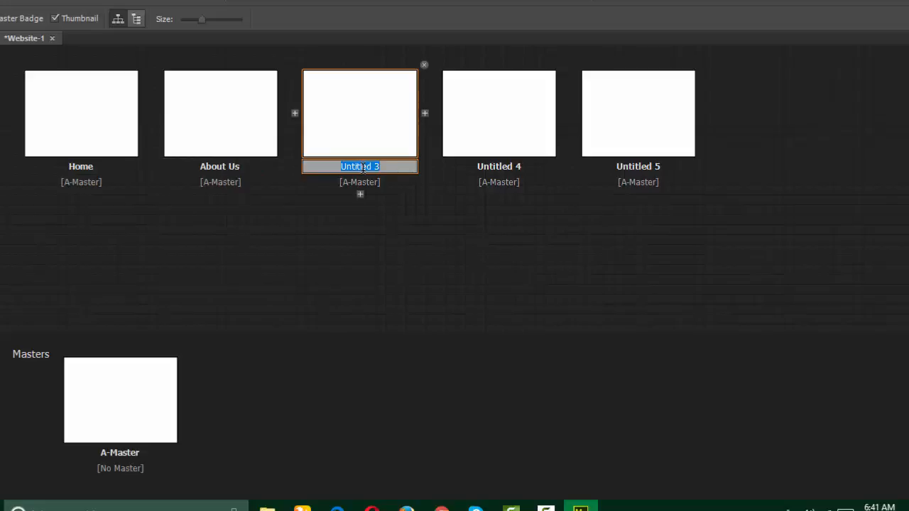
type("Server")
key("BackSpace")
key("BackSpace")
type("ices")
Step: Rename Untitled 4 to 'Gallery' and Untitled 5 to 'Contact Us'
left_click(504, 177)
double_click(499, 164)
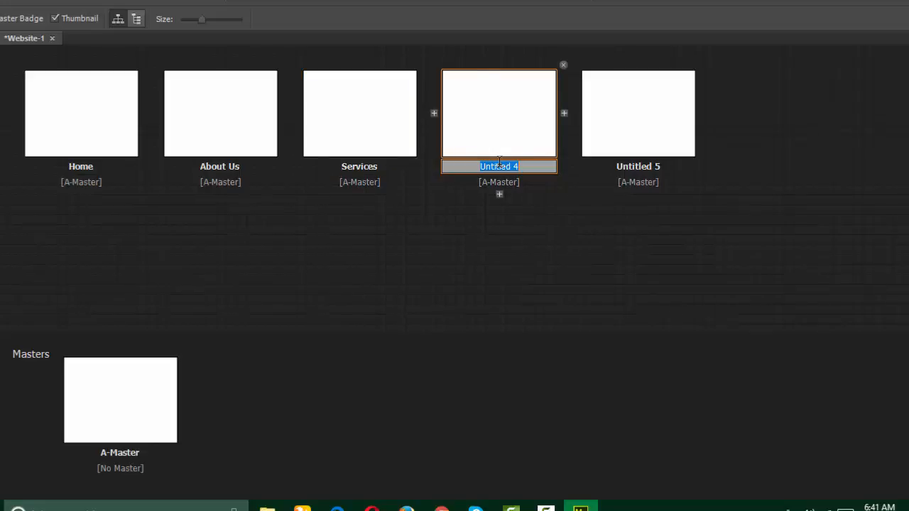
type("Gallery")
left_click(623, 169)
double_click(625, 165)
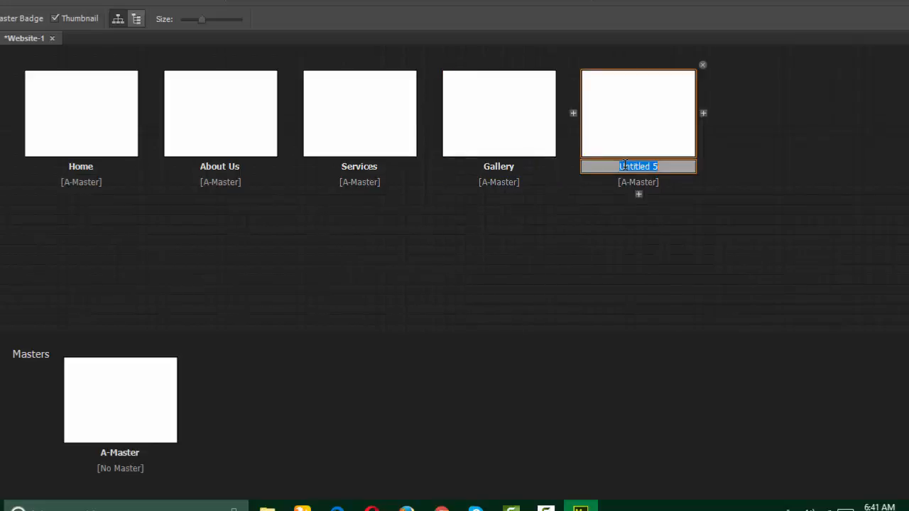
type("Contact Us")
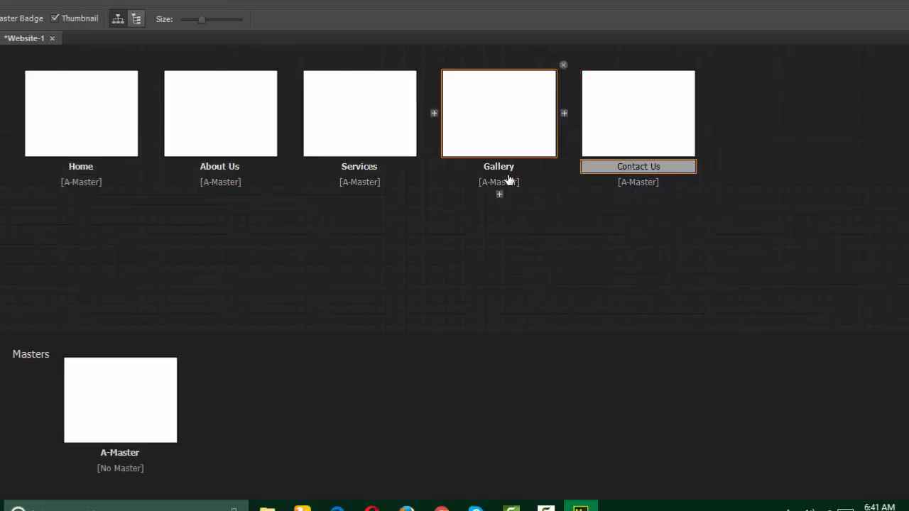
left_click(524, 193)
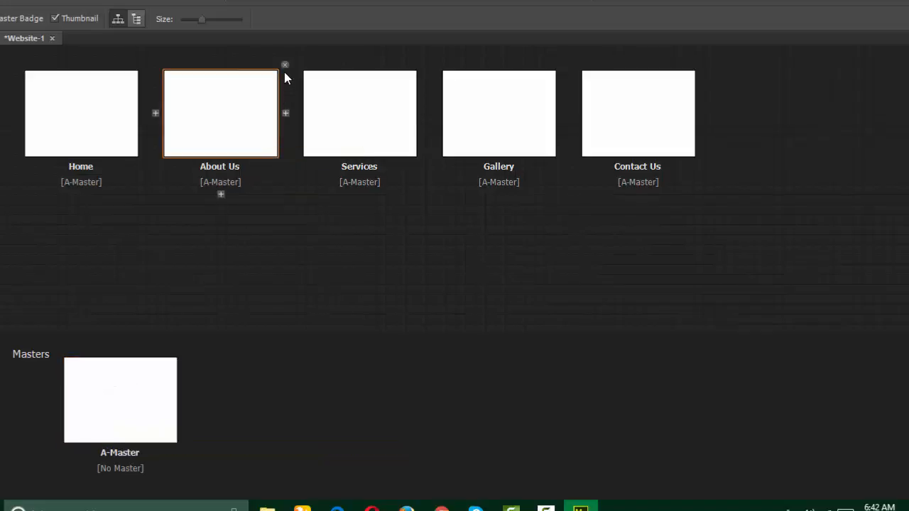
Step: Delete the About Us, Services, Gallery and Contact Us pages, leaving only Home
left_click(281, 64)
left_click(284, 65)
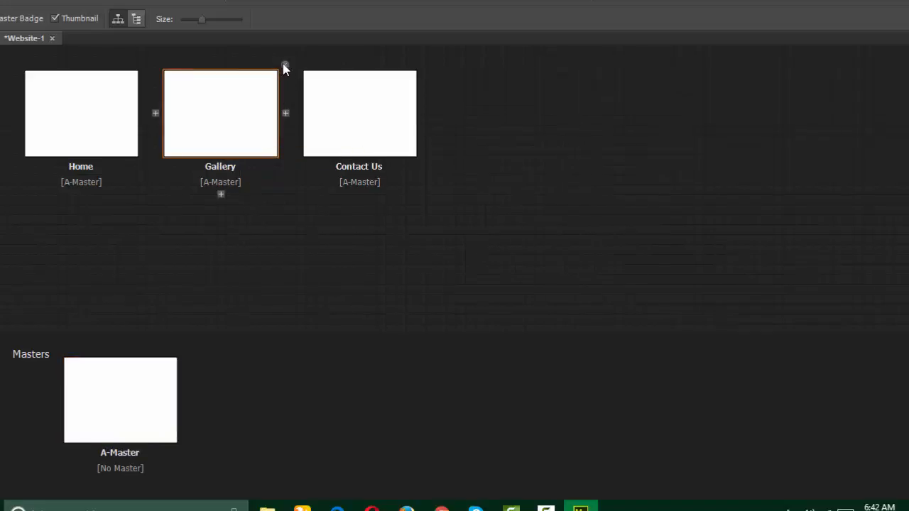
left_click(283, 65)
left_click(283, 64)
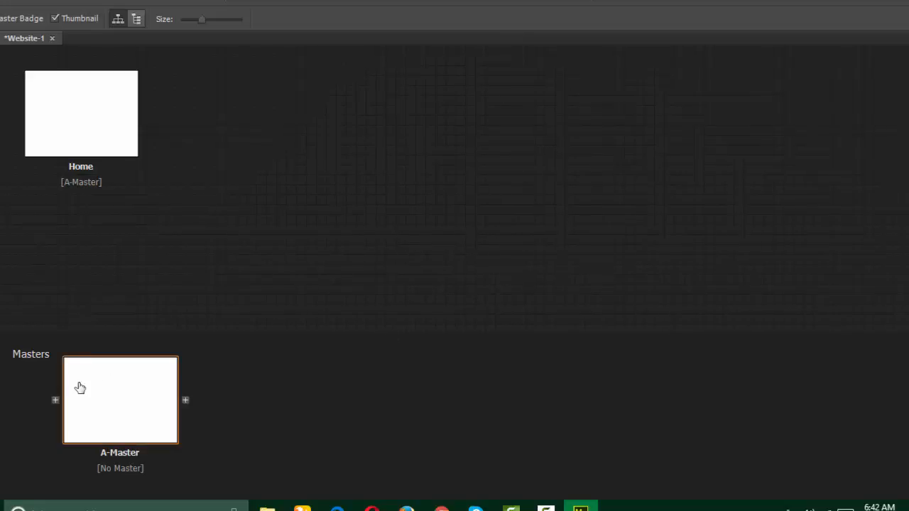
Step: Open the A-Master thumbnail from Plan view into Design view
double_click(116, 395)
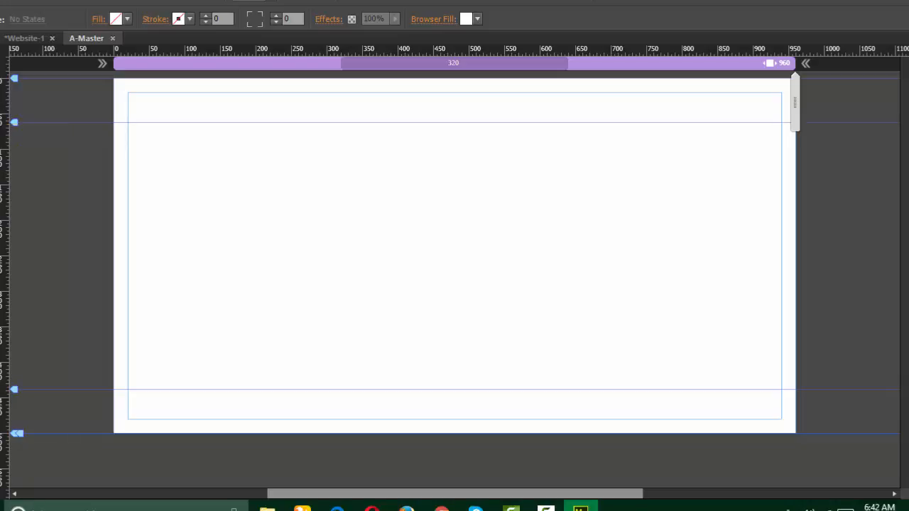
Step: Draw a full-width dark blue header rectangle at the top and a 58 px bar at Y 438
left_click_drag(111, 79, 796, 122)
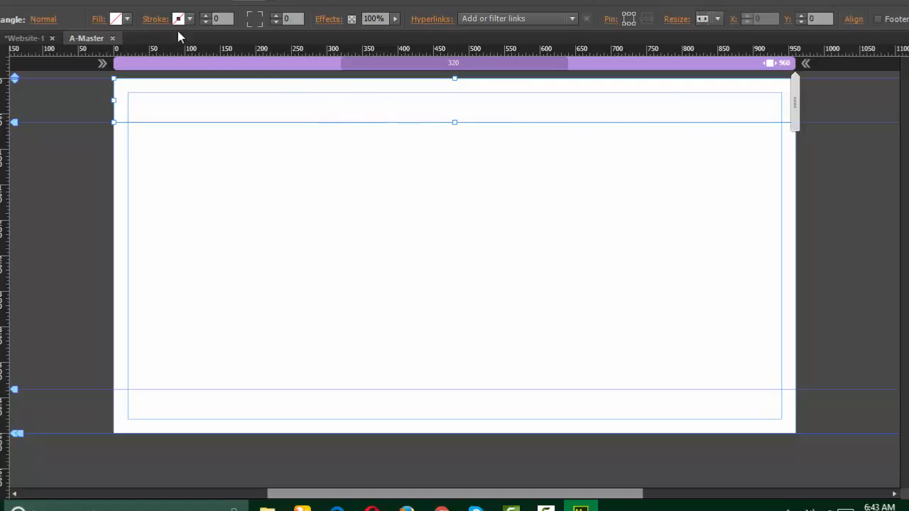
left_click(128, 19)
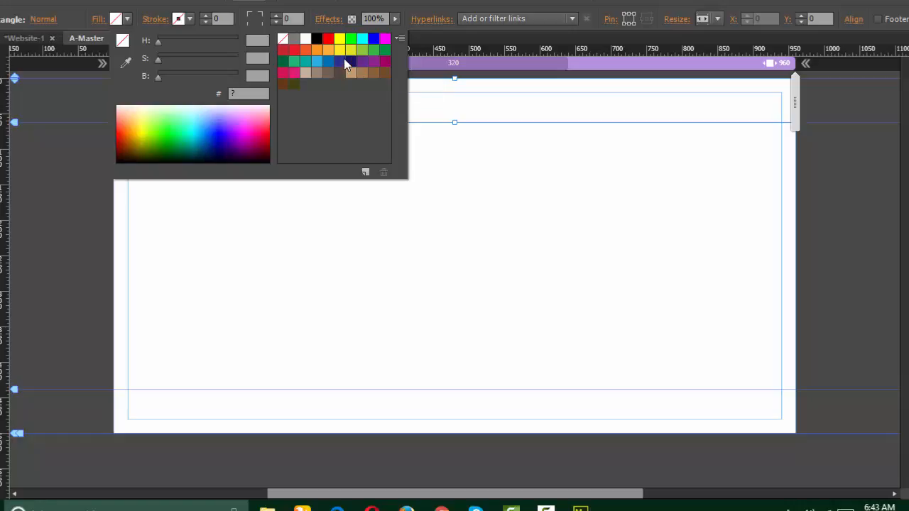
left_click(341, 61)
left_click(487, 182)
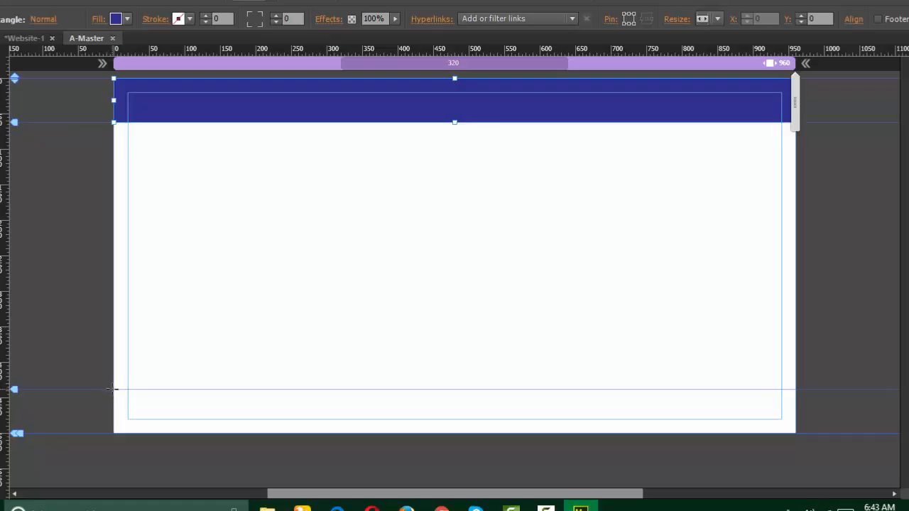
left_click_drag(114, 390, 796, 433)
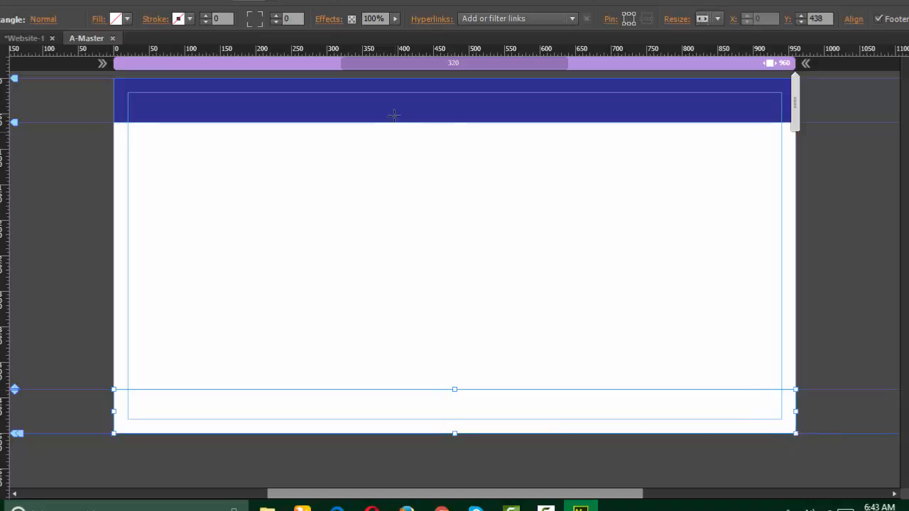
Step: Fill the footer rectangle with the black swatch and deselect it to check the result
left_click(128, 20)
left_click(317, 41)
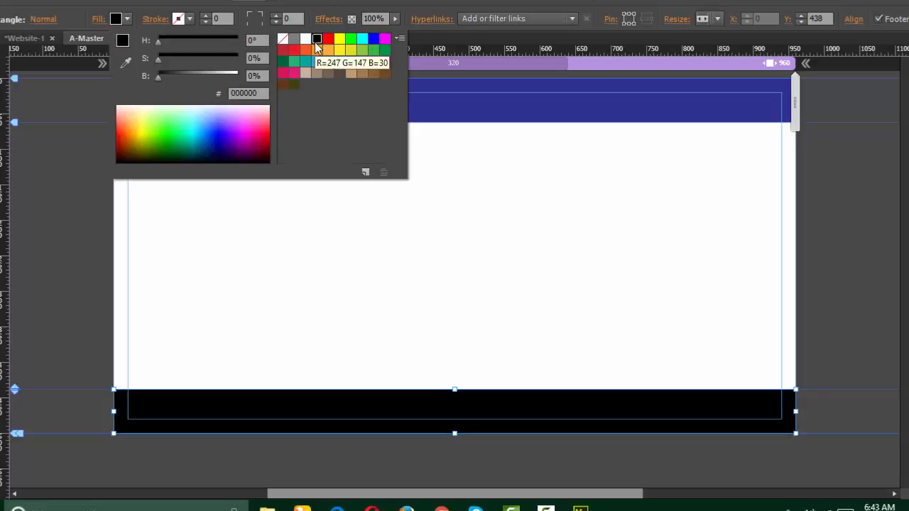
key("Escape")
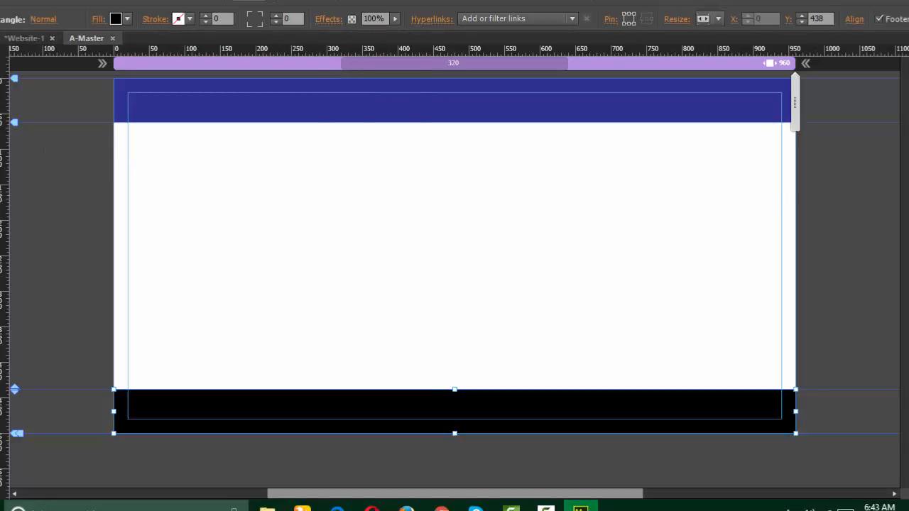
left_click(92, 182)
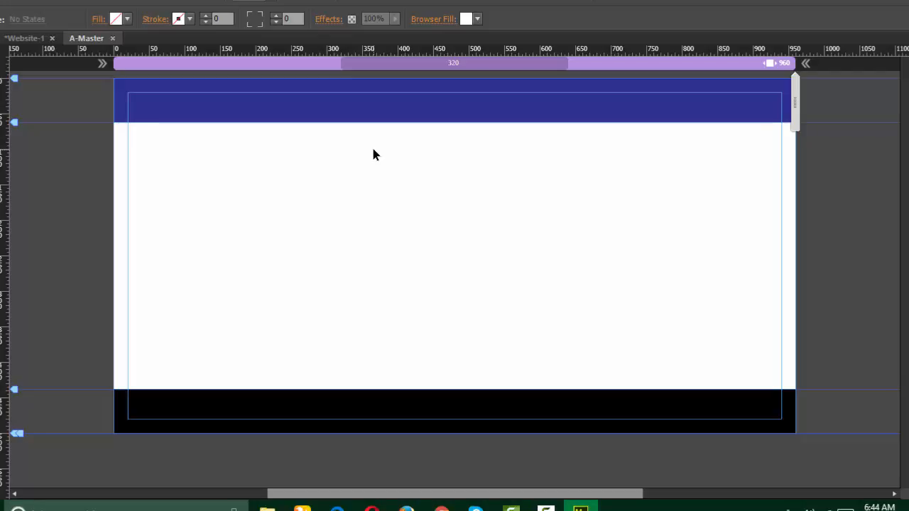
left_click(18, 2)
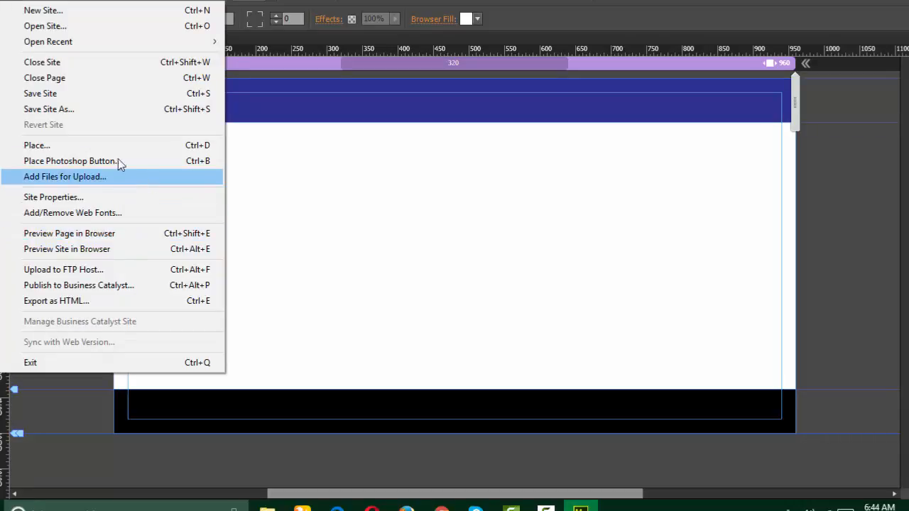
left_click(99, 146)
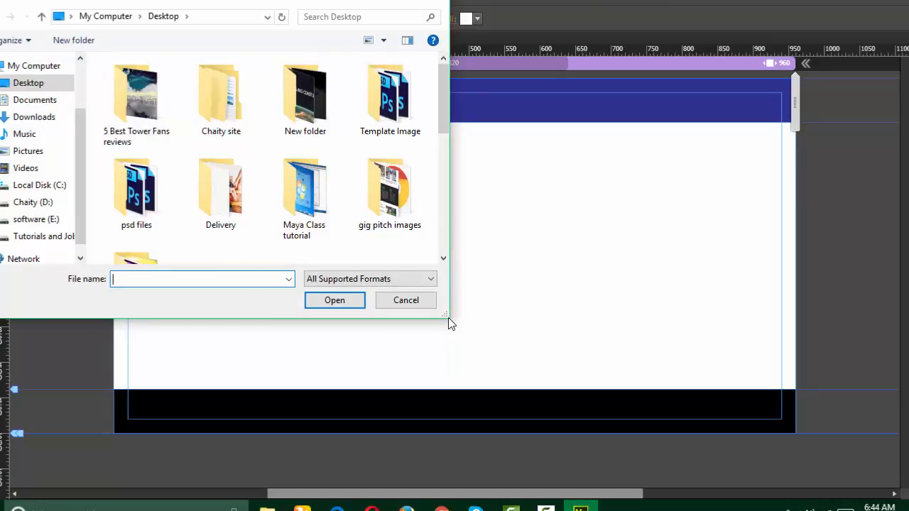
left_click_drag(447, 317, 781, 390)
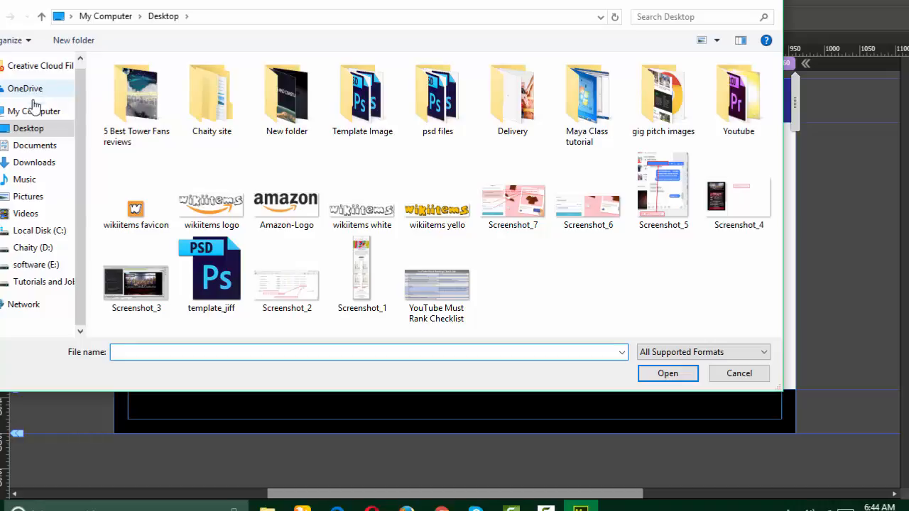
left_click(23, 201)
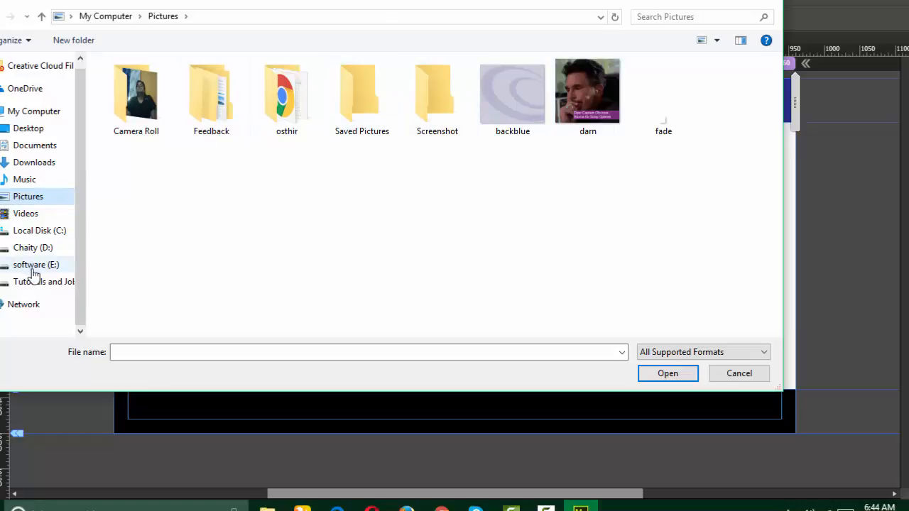
left_click(64, 284)
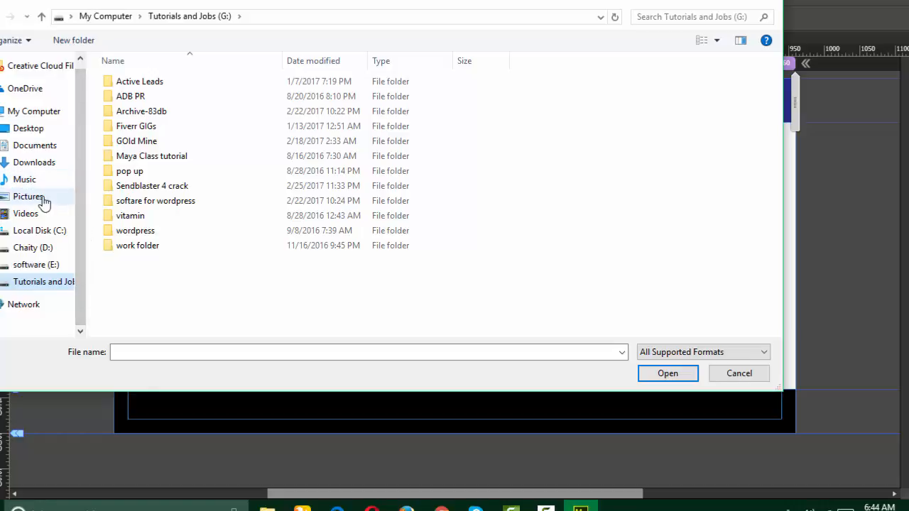
left_click(44, 265)
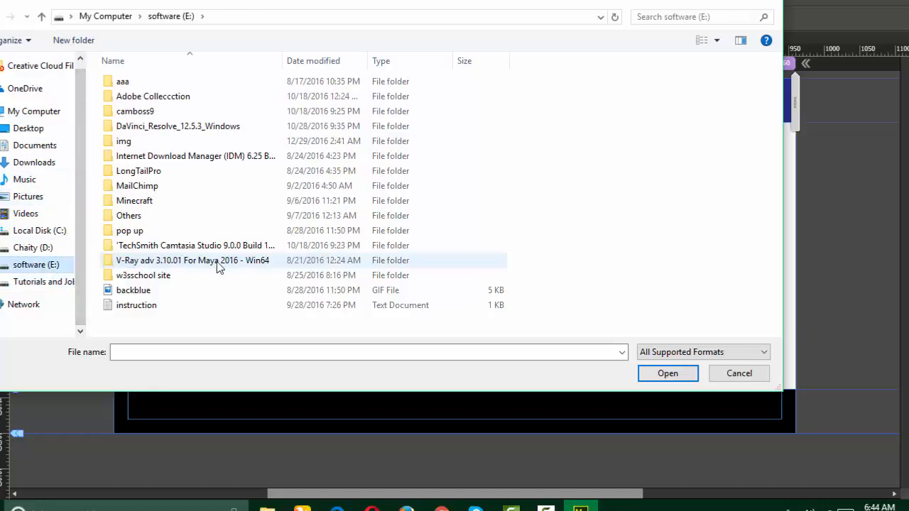
left_click(739, 374)
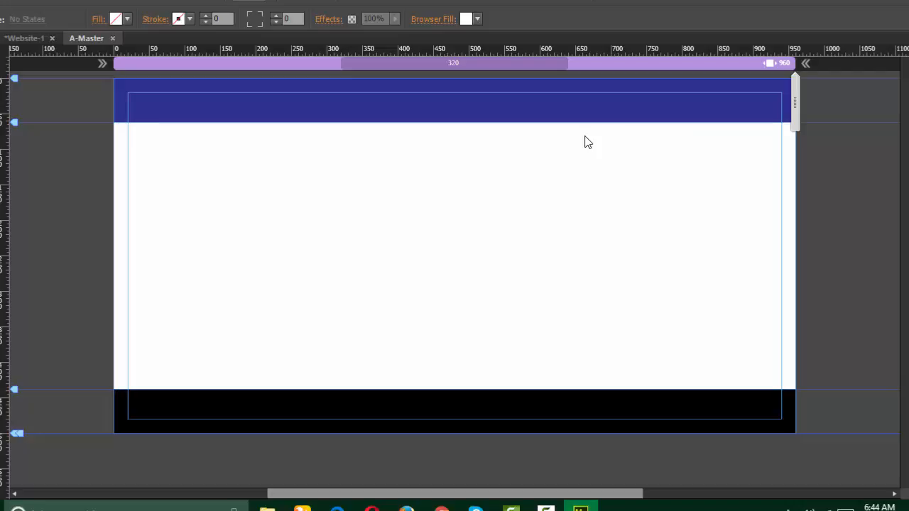
Step: Minimize Muse and refresh the desktop
left_click(873, 0)
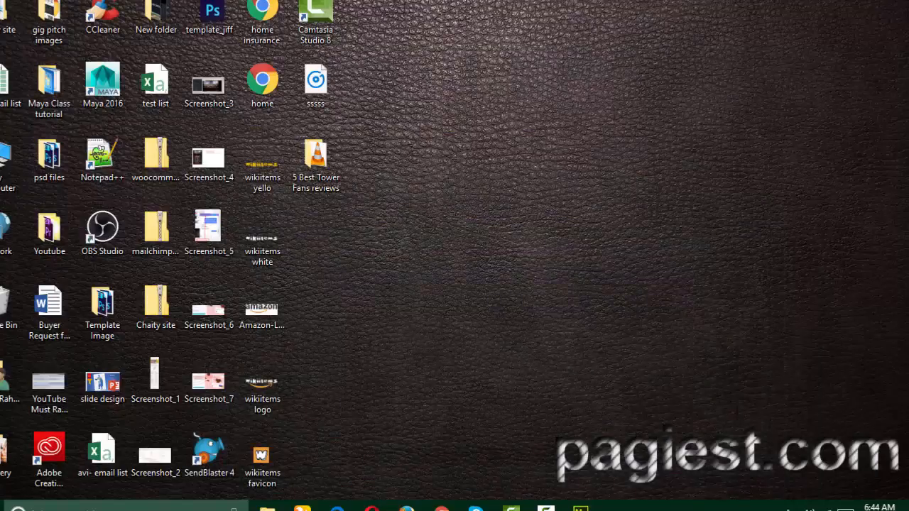
right_click(552, 98)
left_click(590, 141)
Step: Save the Firefox laptop-and-money picture to the Desktop as make-money-online, then return to Muse
mouse_move(581, 508)
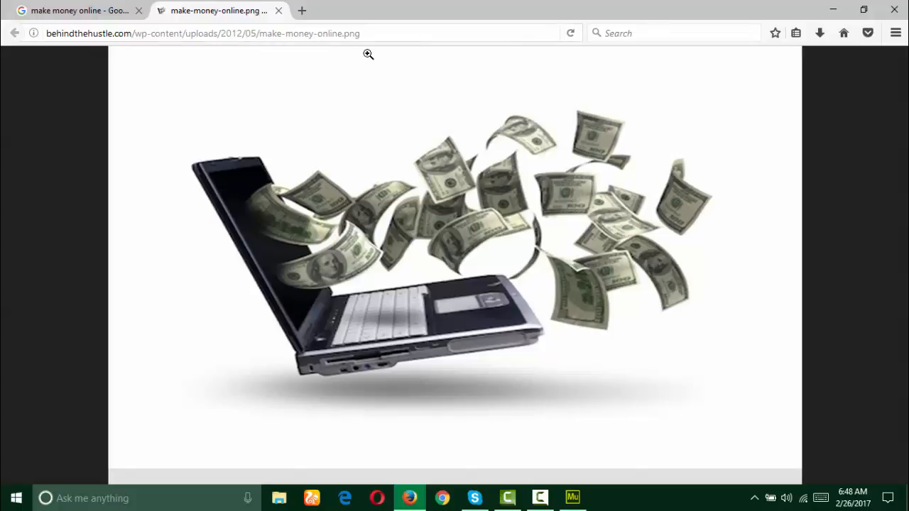
right_click(454, 206)
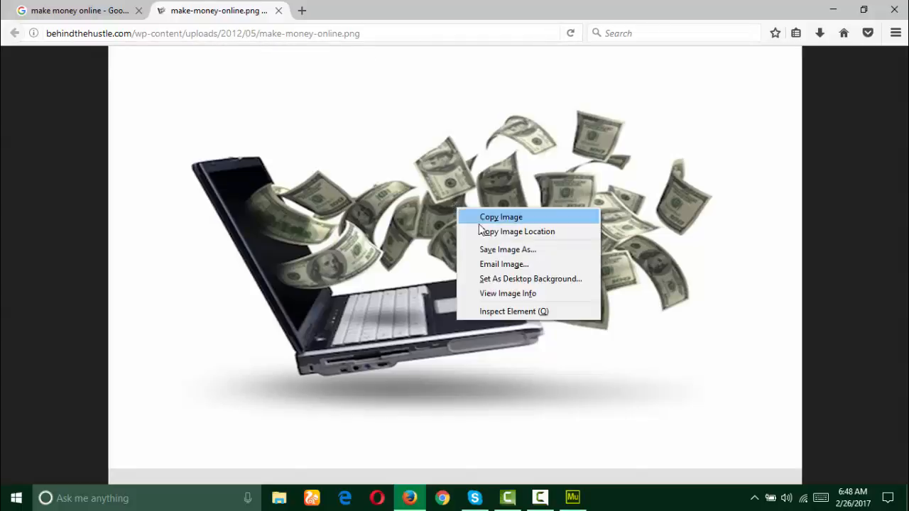
left_click(502, 266)
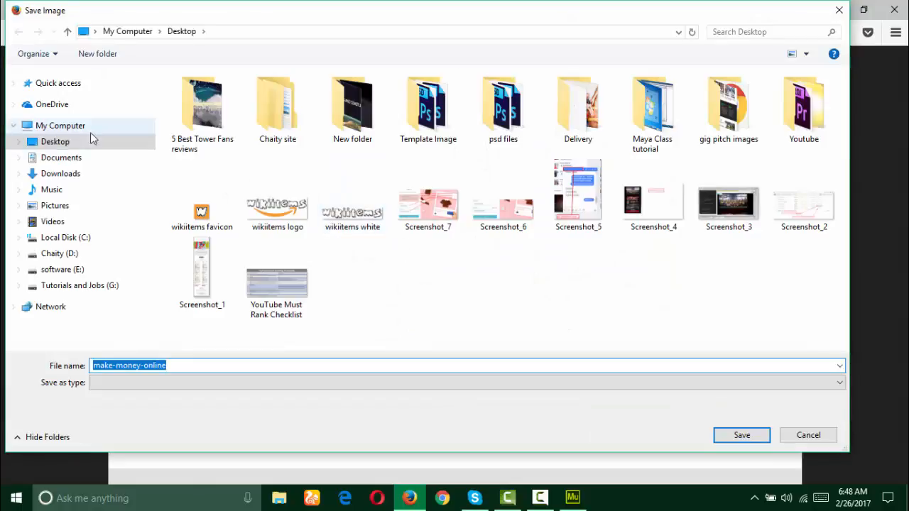
left_click(53, 141)
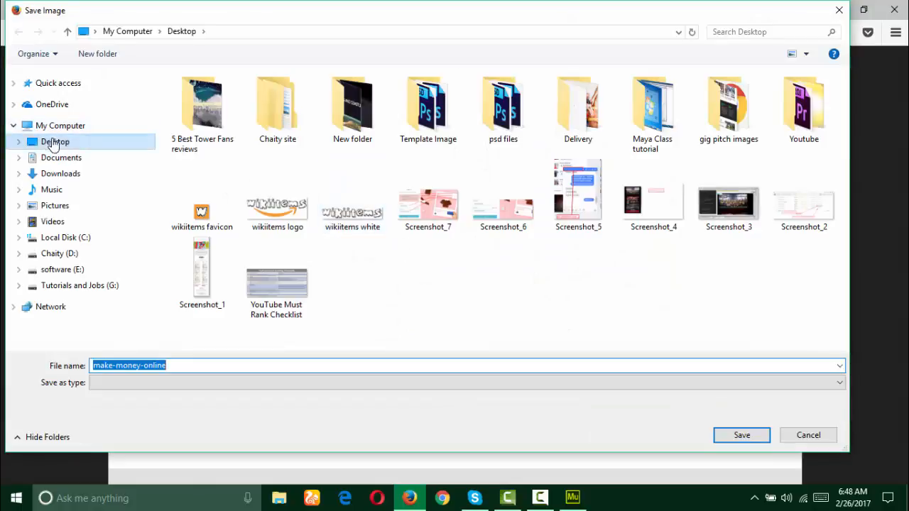
left_click(754, 436)
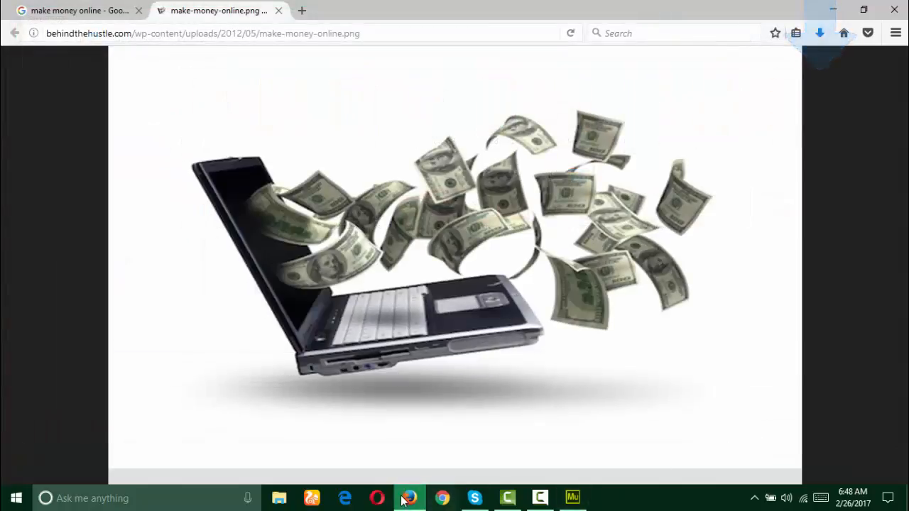
mouse_move(407, 492)
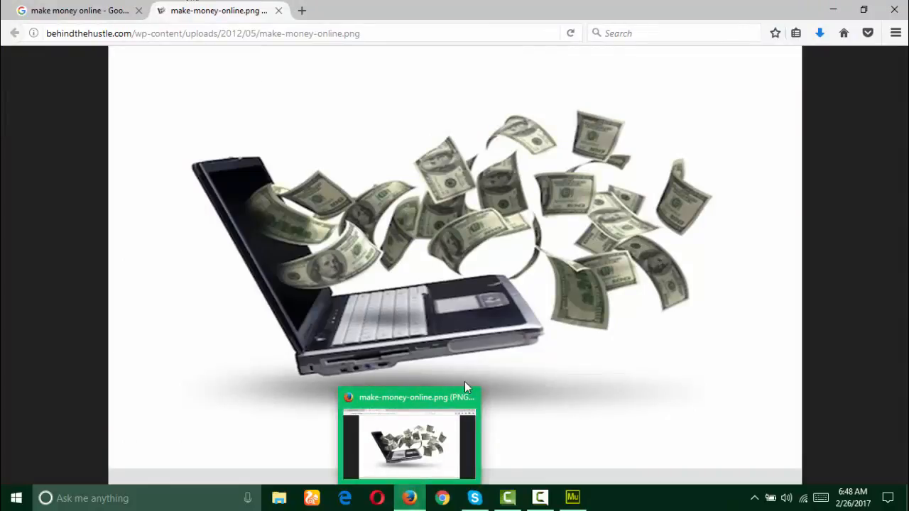
left_click(572, 497)
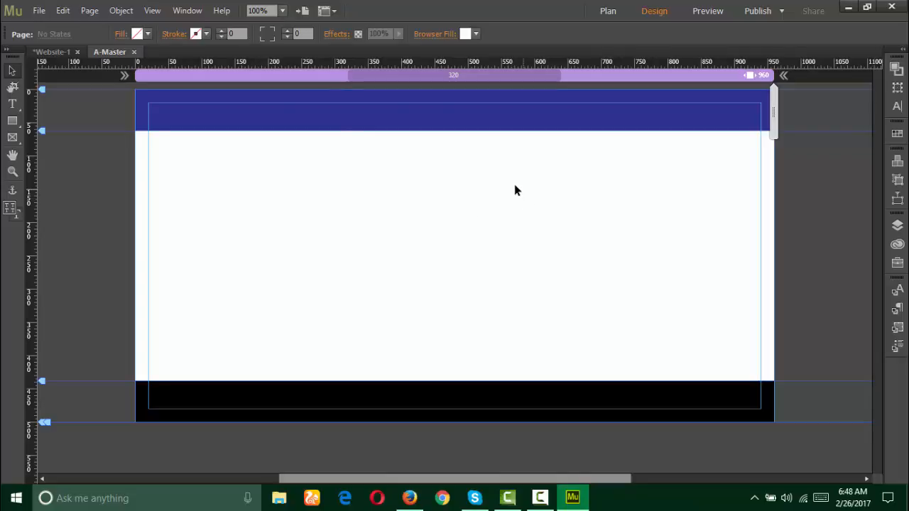
Step: Load the make-money-online image from the Desktop with File > Place
left_click(39, 10)
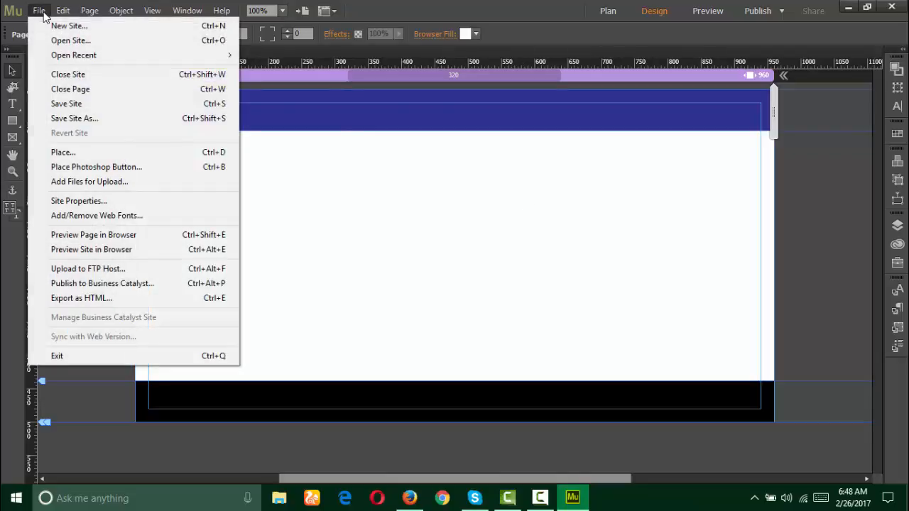
left_click(113, 158)
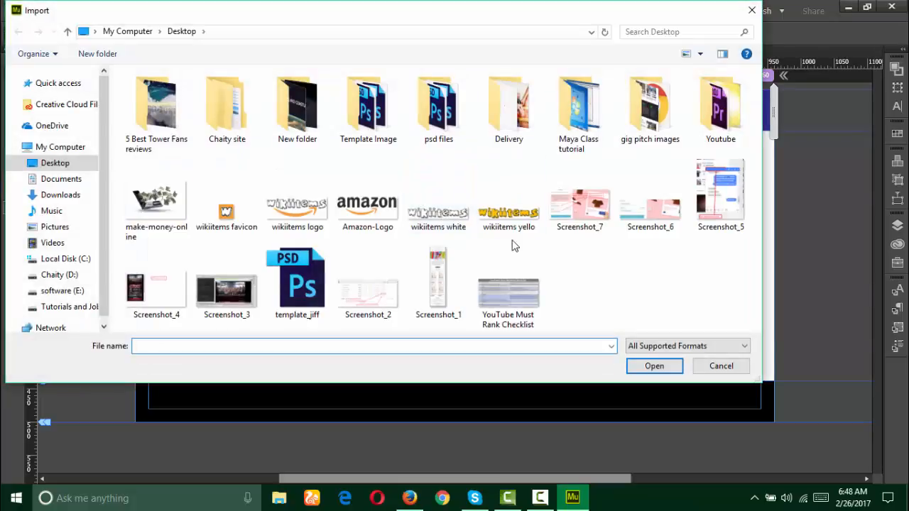
left_click(156, 202)
left_click(648, 366)
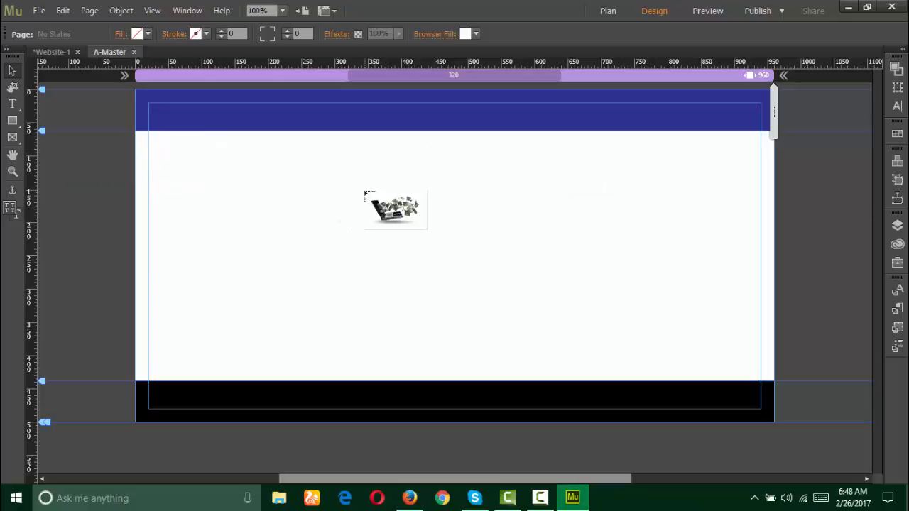
Step: Place the make-money-online image below the header at about 26% size, then select its frame
left_click_drag(211, 164, 579, 330)
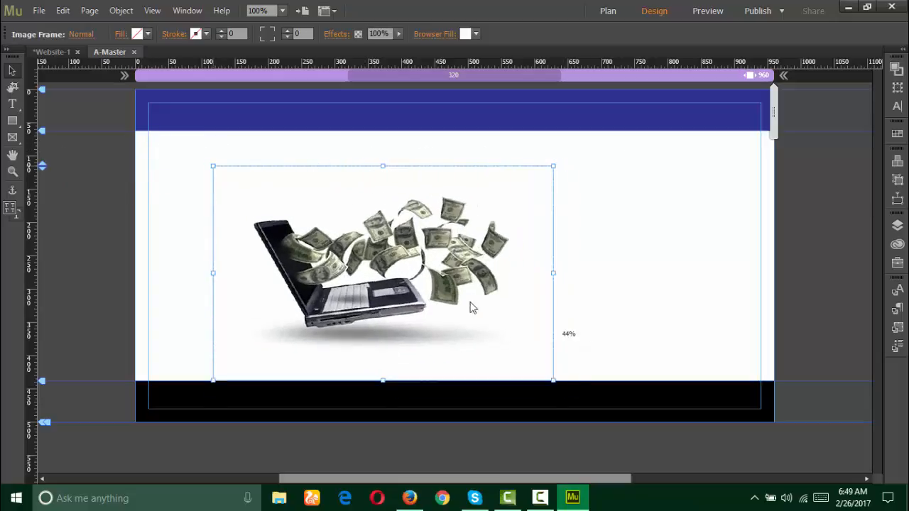
mouse_move(470, 306)
left_mouse_down()
mouse_move(427, 281)
mouse_move(483, 320)
left_mouse_up()
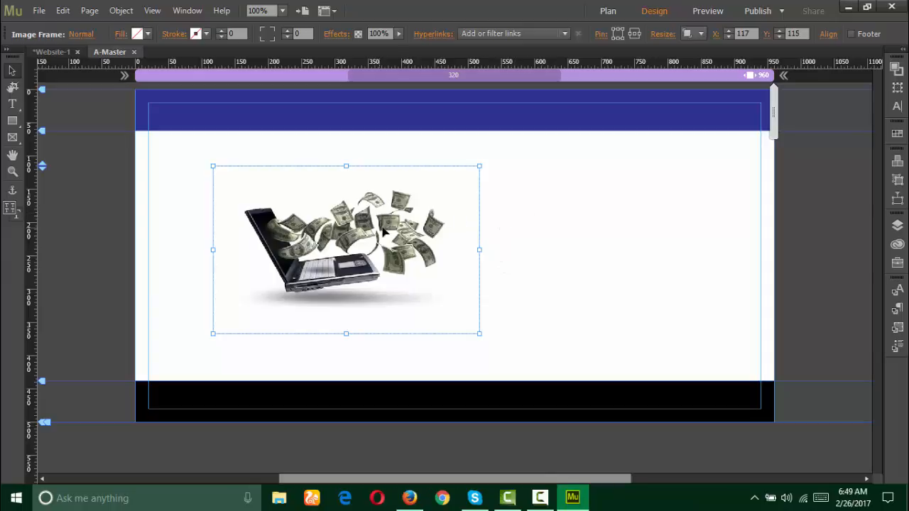
left_click(565, 223)
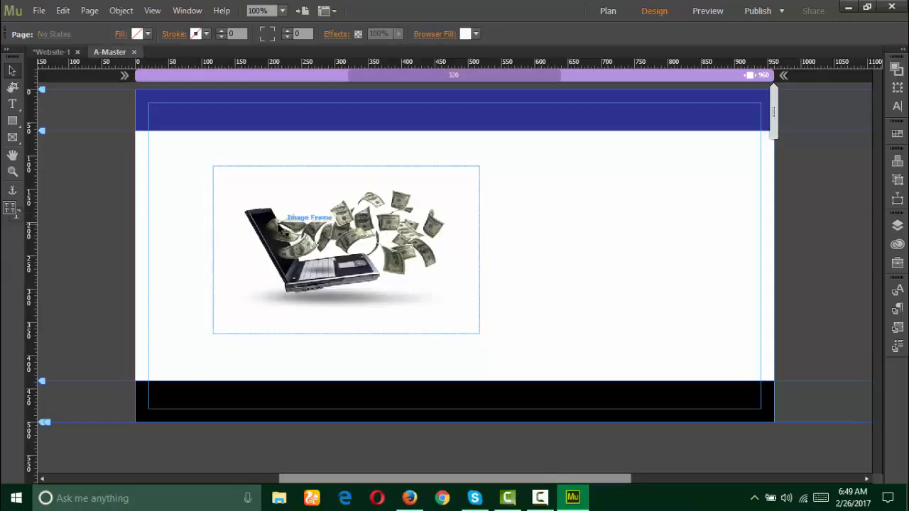
left_click(282, 230)
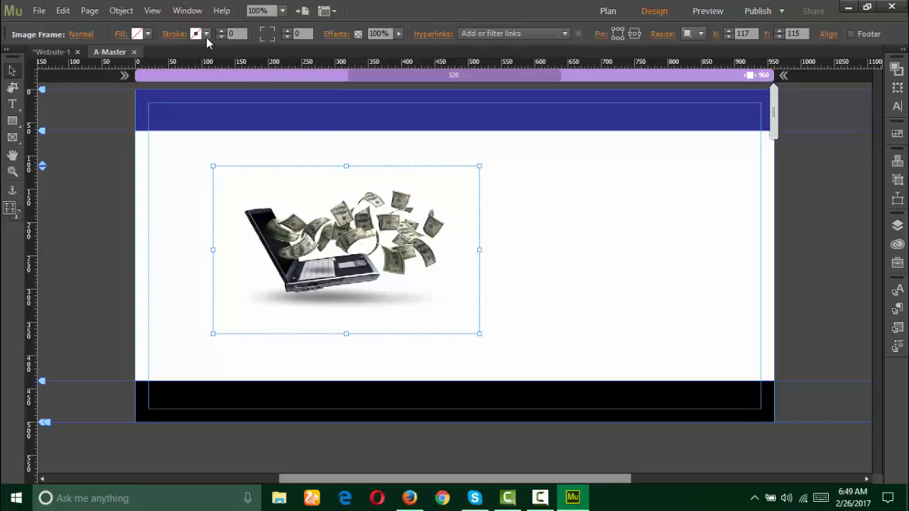
Step: Try bevel and drop-shadow effects on the laptop image, leaving both turned off
left_click(331, 35)
left_click(353, 82)
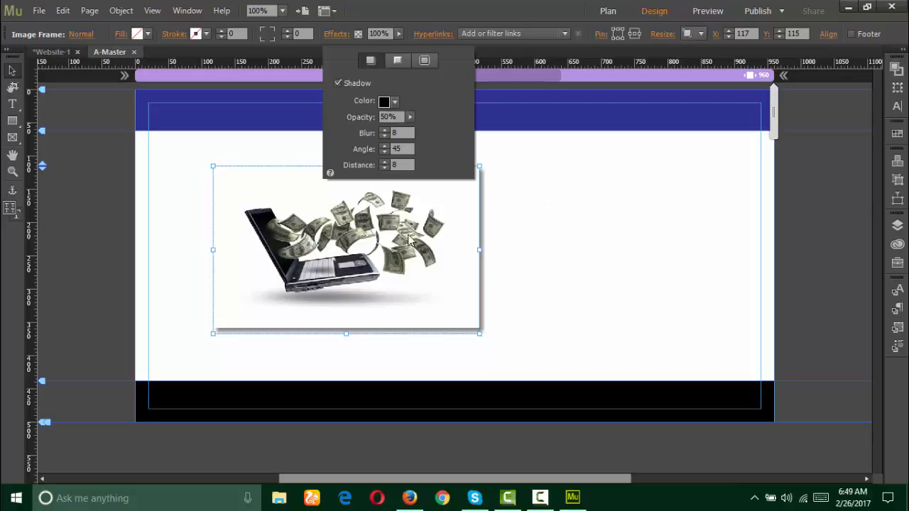
left_click(398, 60)
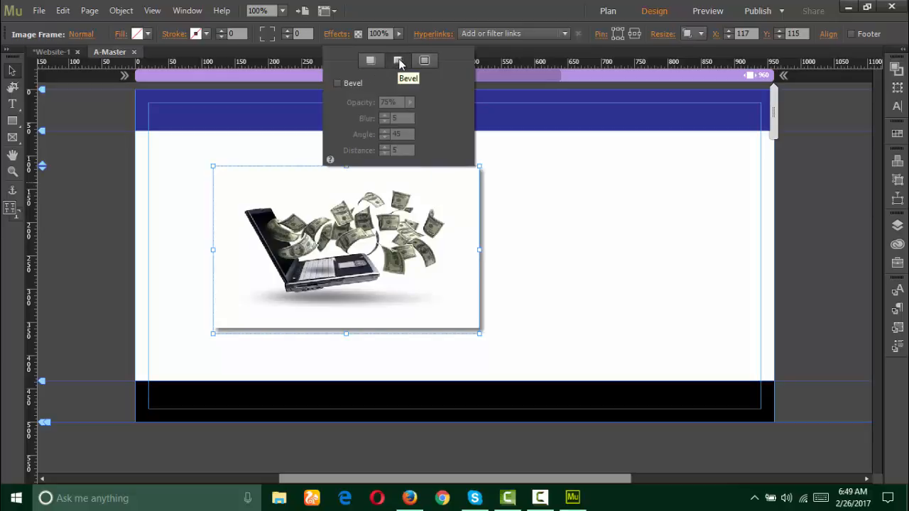
left_click(336, 83)
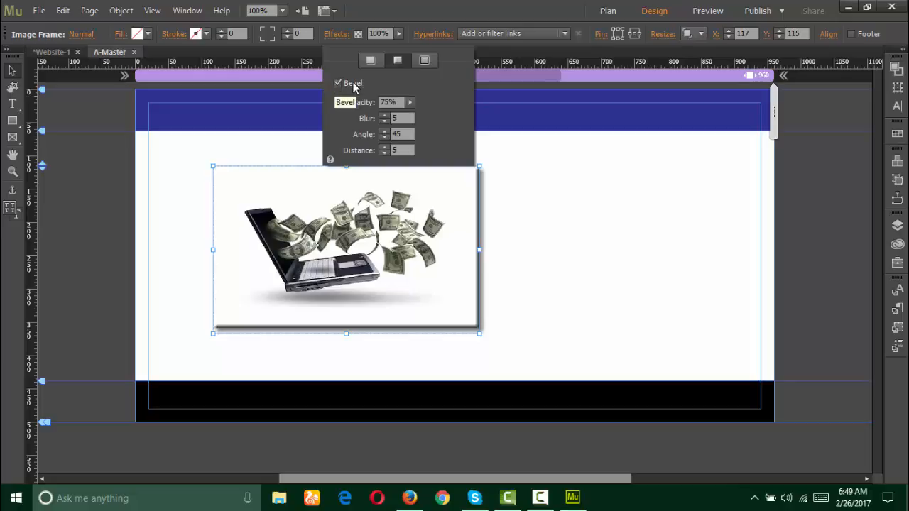
left_click(338, 83)
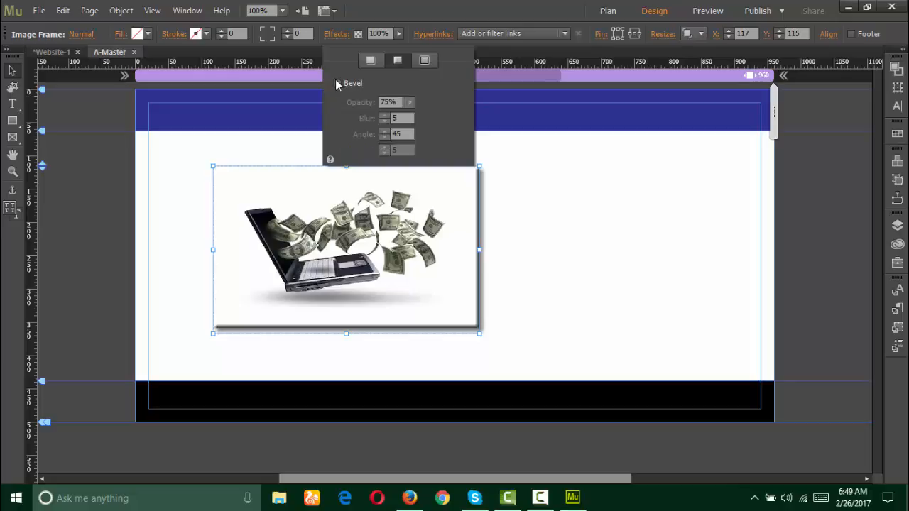
left_click(372, 61)
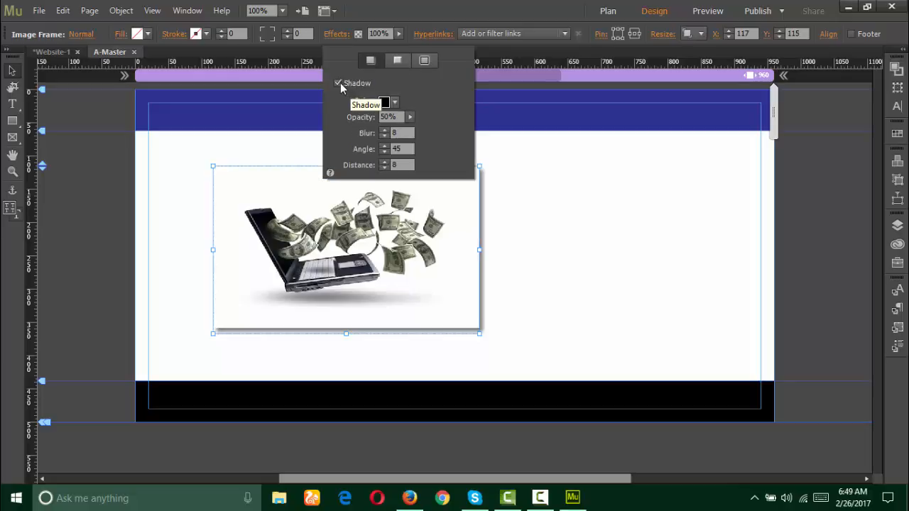
left_click(338, 83)
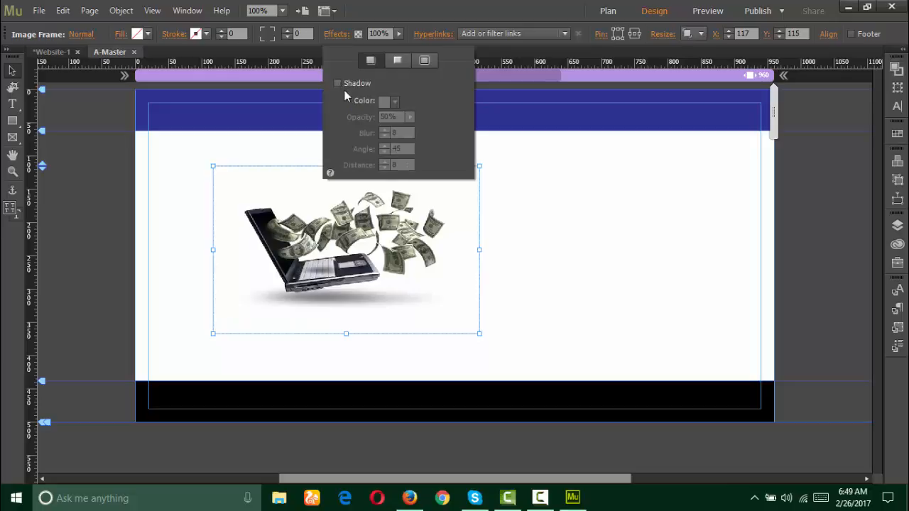
left_click(538, 219)
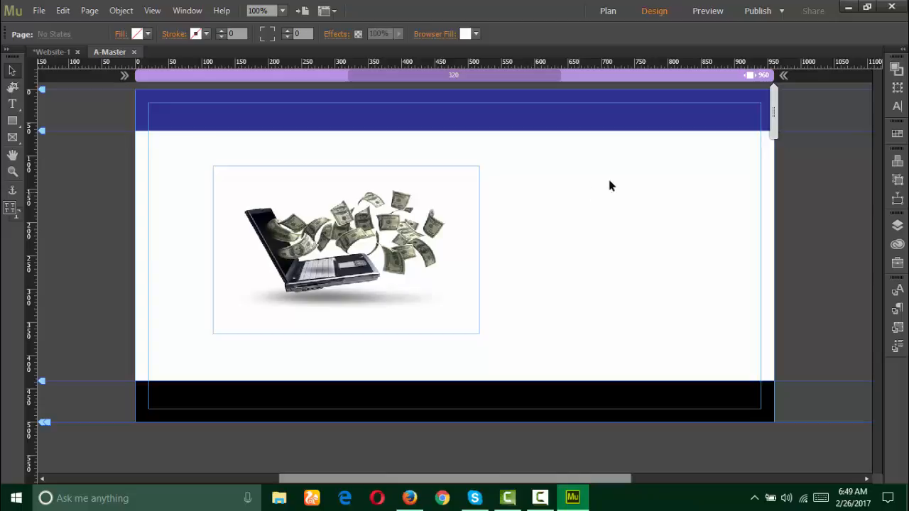
left_click(707, 15)
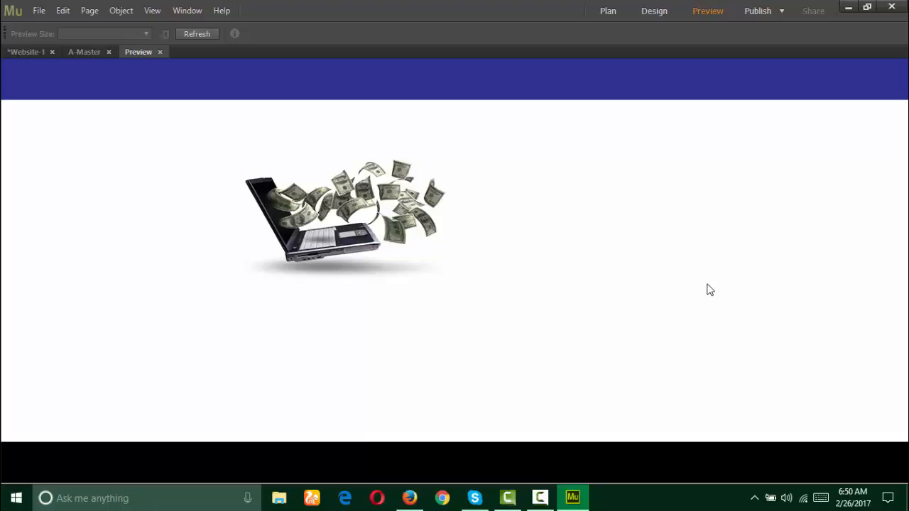
left_click(655, 11)
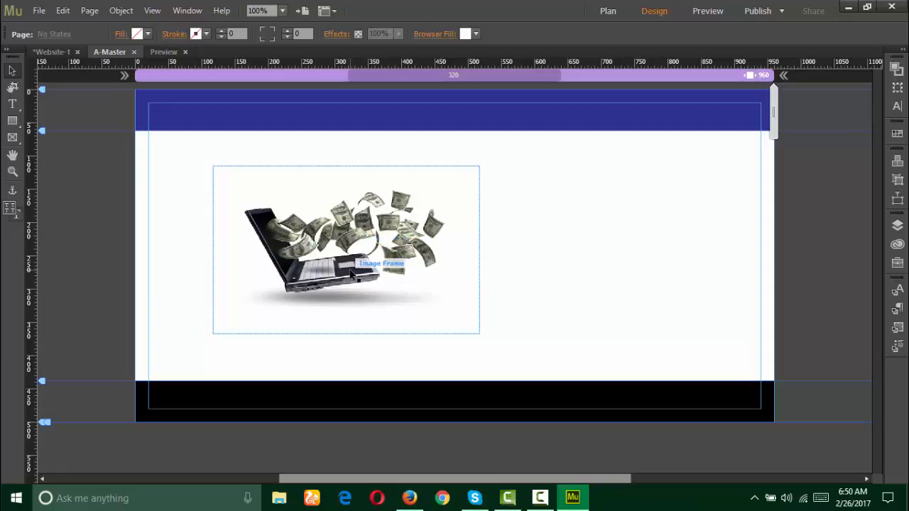
Step: Nudge the laptop image up about 22 px and browse the Widgets Library's Forms folder
left_click_drag(352, 276, 354, 262)
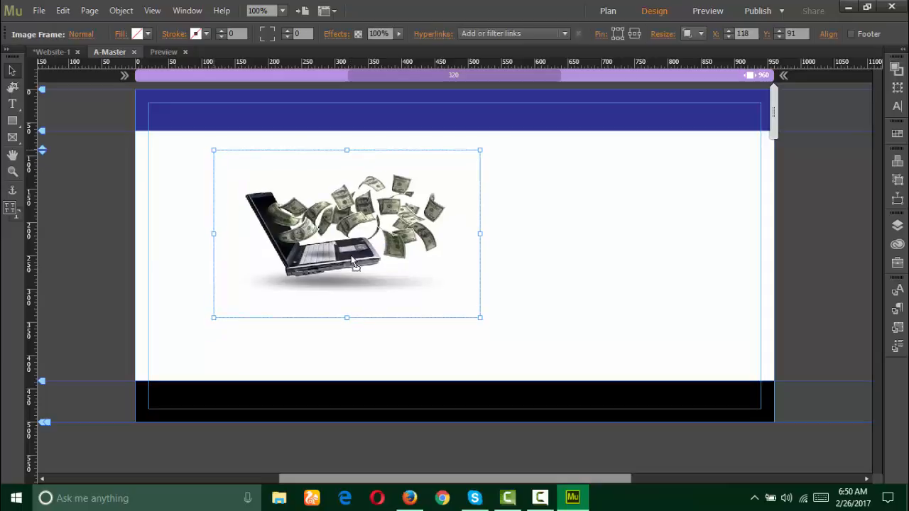
left_click(537, 231)
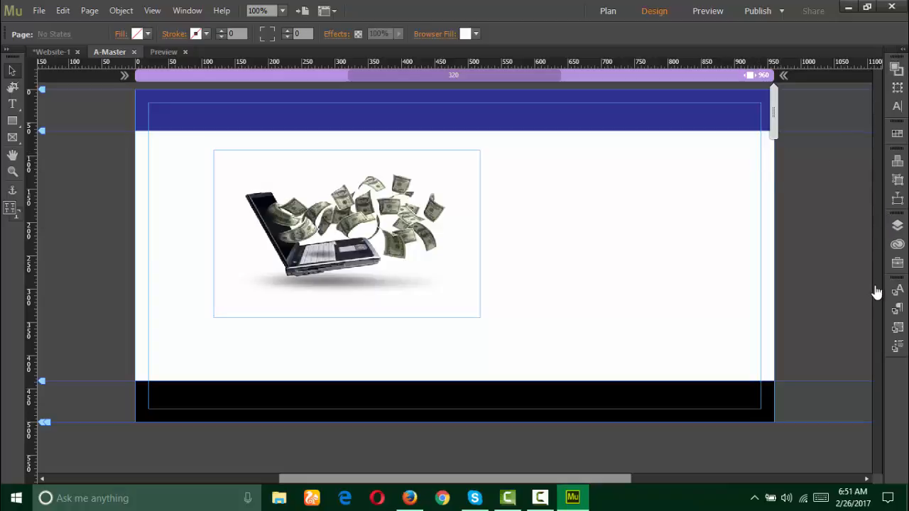
left_click(898, 106)
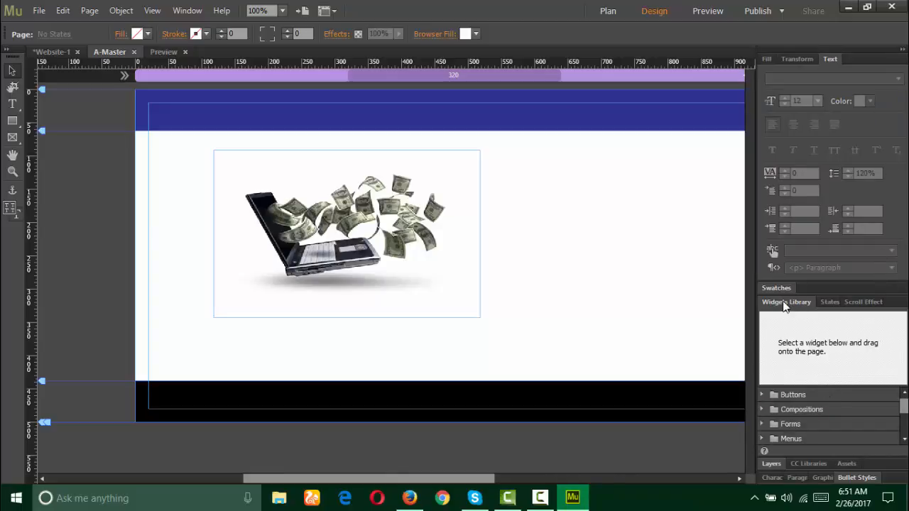
left_click(762, 424)
scroll(831, 421, "down", 1)
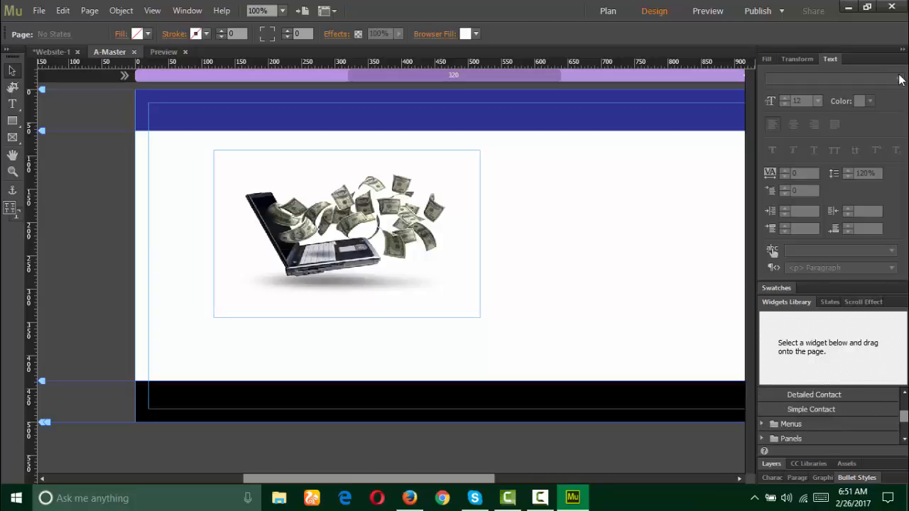
left_click(902, 51)
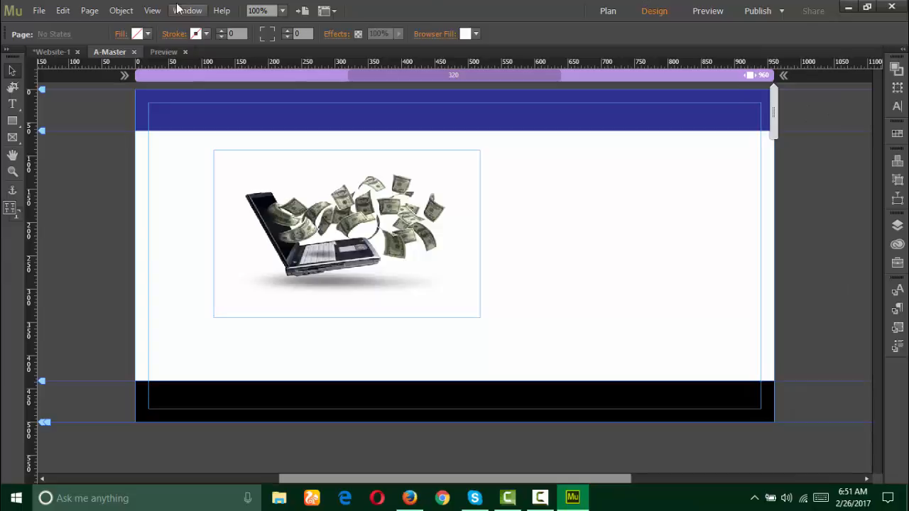
Step: Insert a Simple Contact form widget from Object > Insert Widget > Form and drag it beside the image
left_click(116, 12)
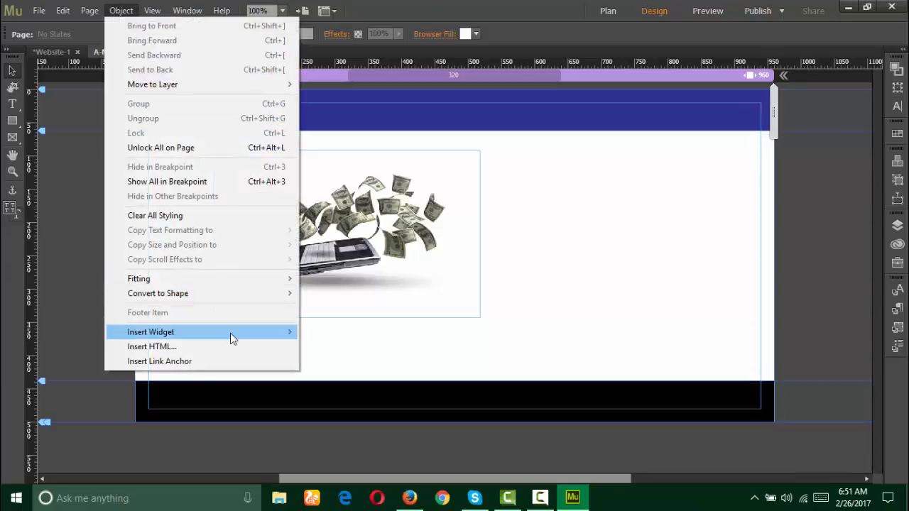
mouse_move(230, 334)
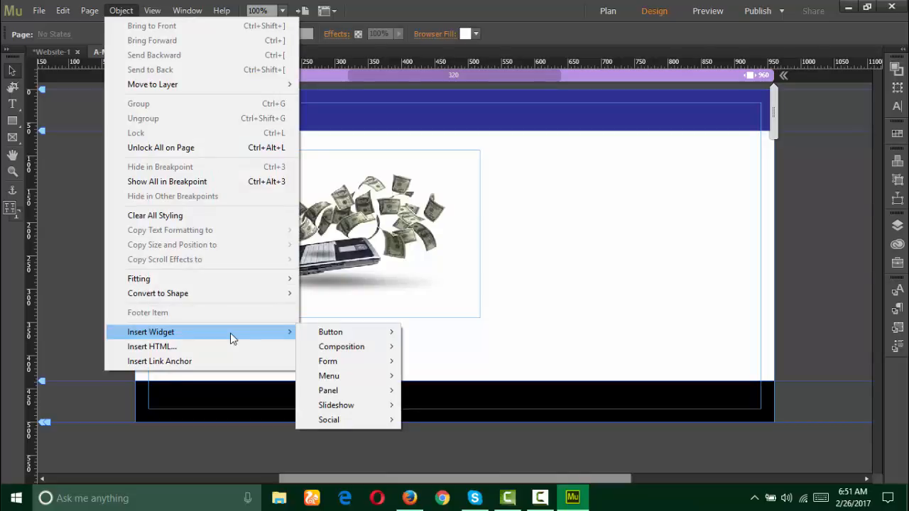
mouse_move(337, 363)
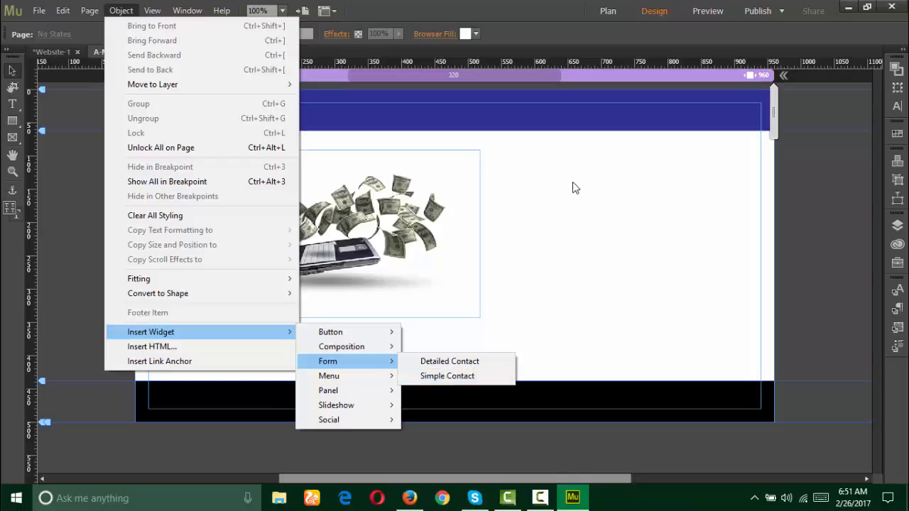
left_click(454, 375)
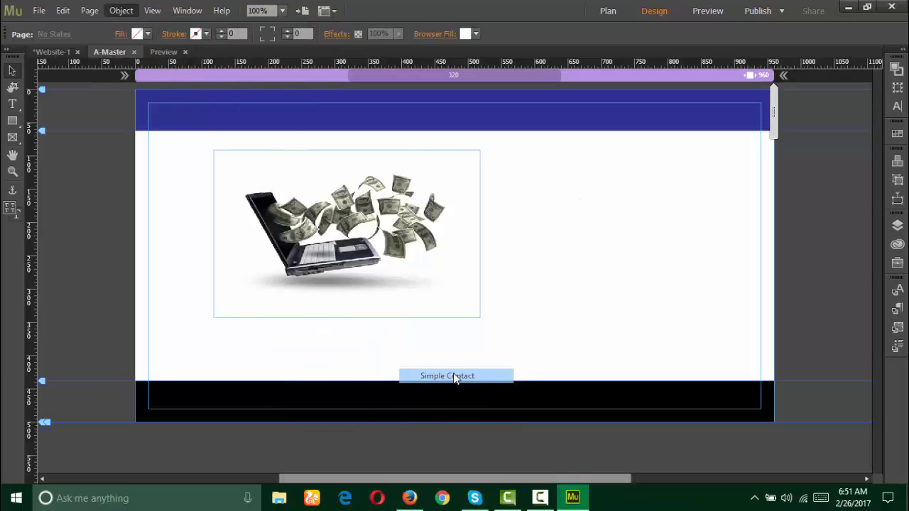
left_click(591, 232)
left_click_drag(592, 232, 531, 150)
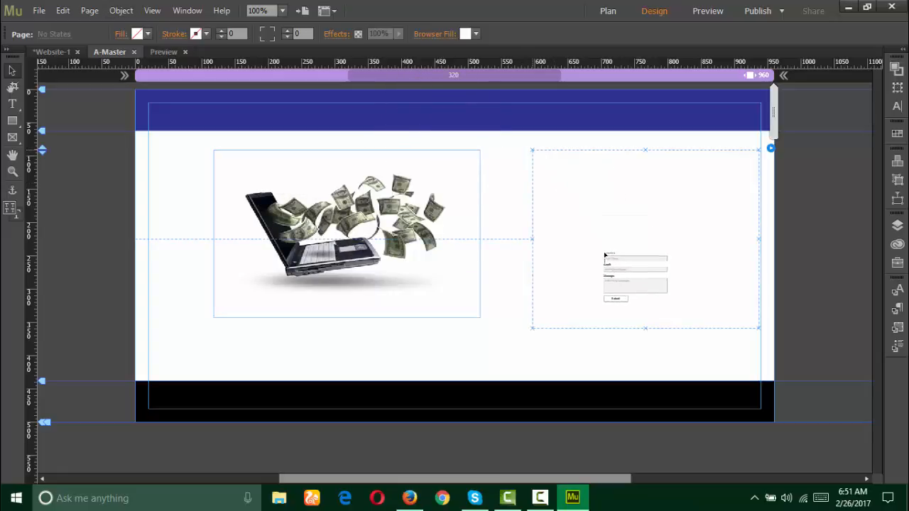
Step: Put the form right of the laptop image and replace the recipient e-mail address in its options
left_click_drag(623, 238, 774, 148)
left_click(772, 149)
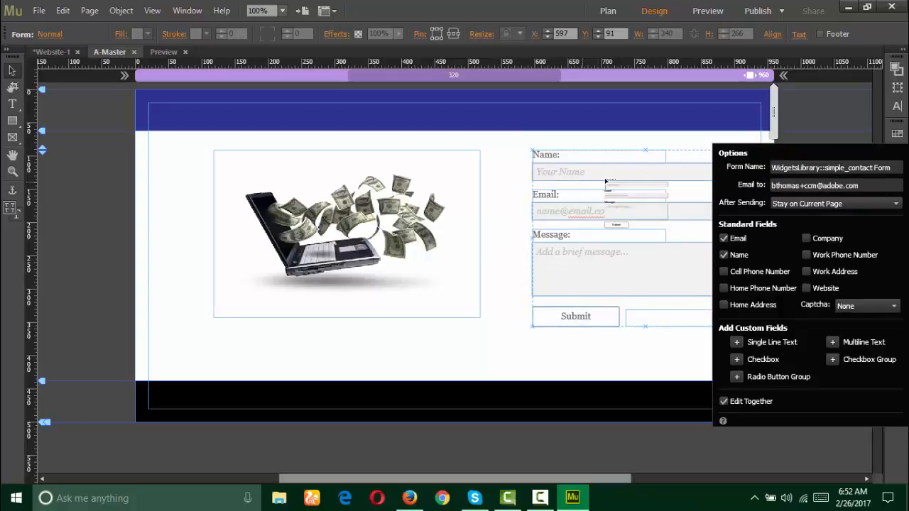
left_click(848, 168)
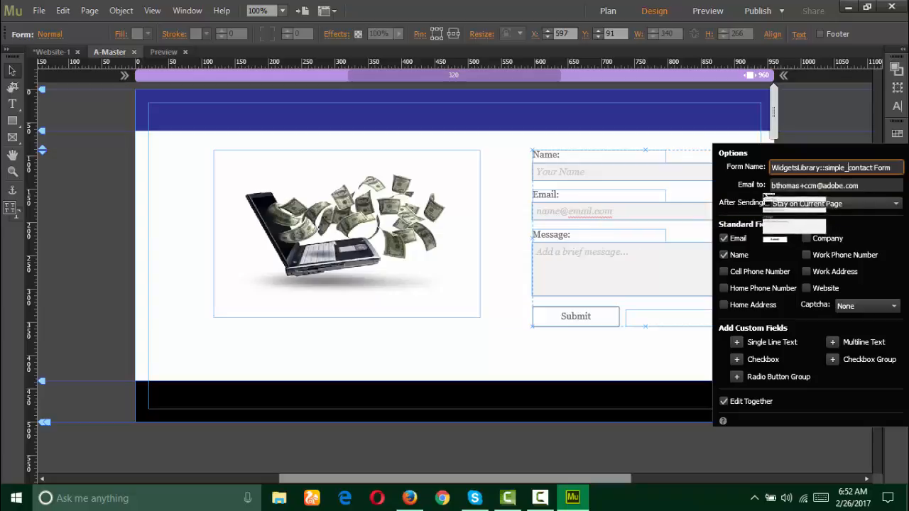
left_click(826, 185)
left_click_drag(859, 186, 761, 186)
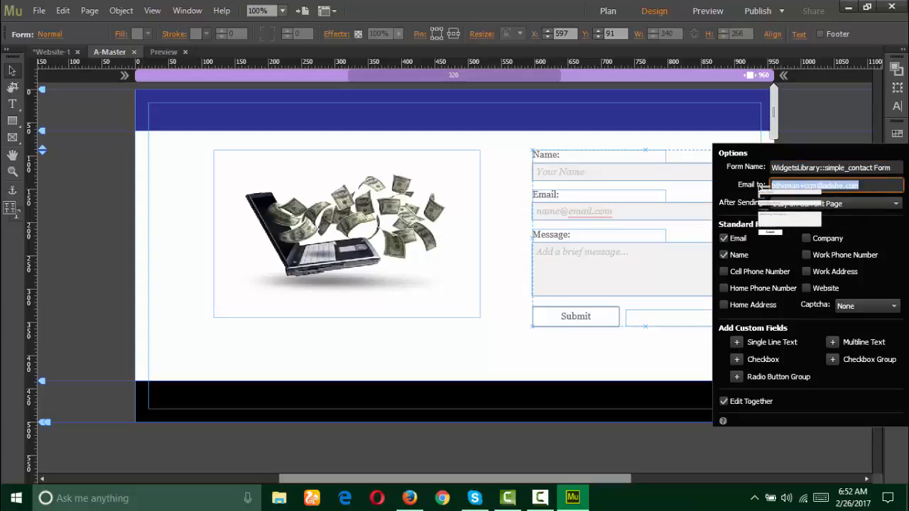
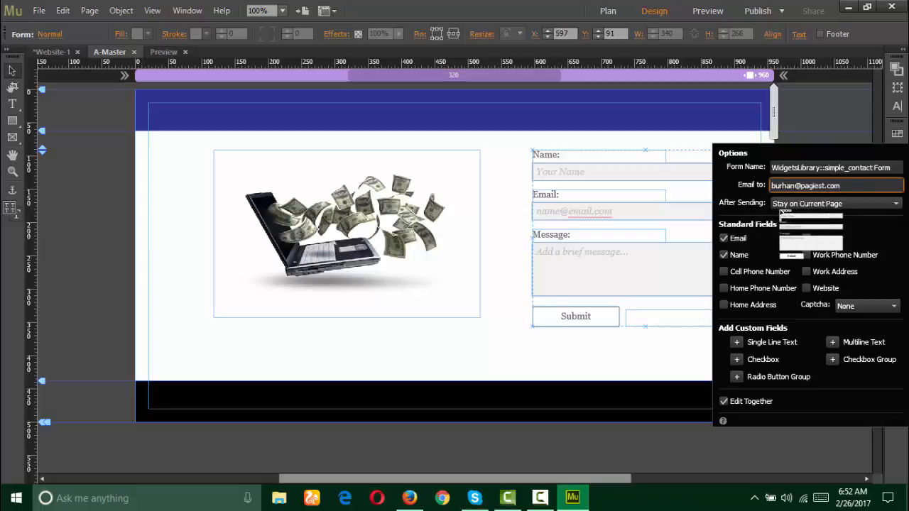
left_click(831, 205)
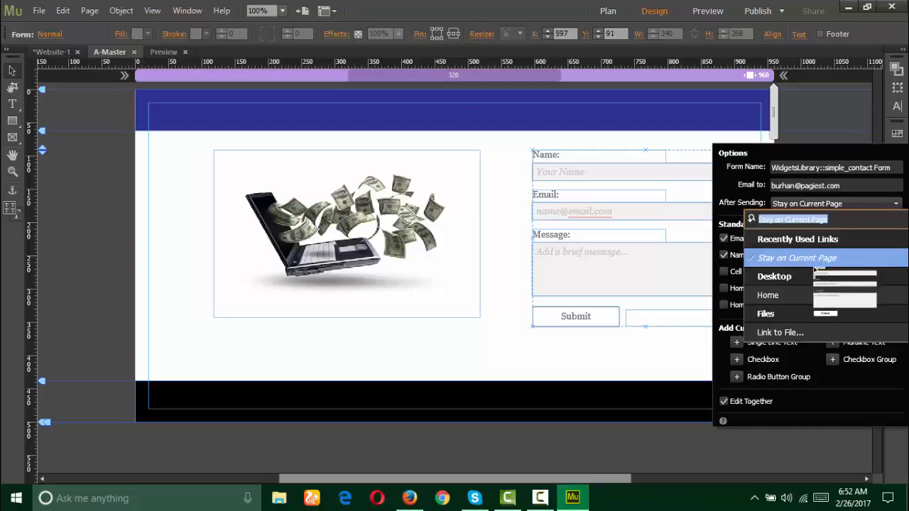
Step: Cancel the After Sending file link and move the contact form left to about X 566
left_click(781, 332)
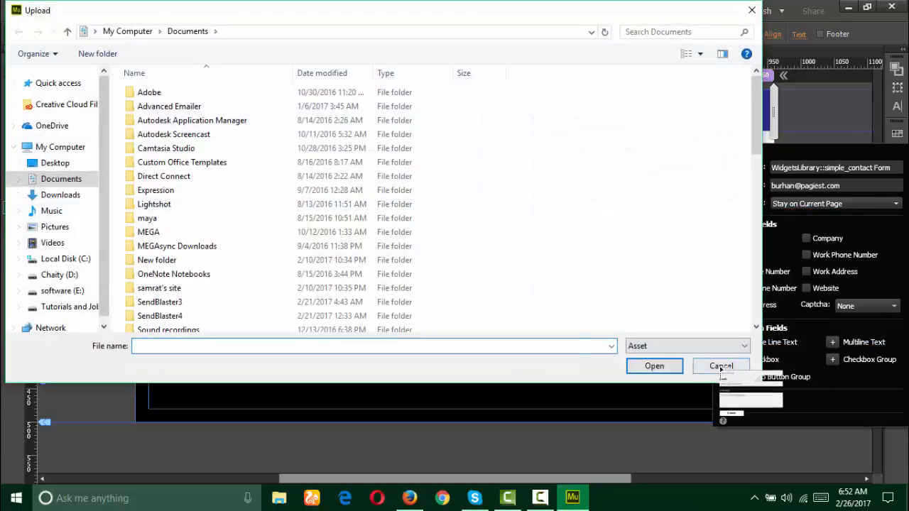
left_click(721, 366)
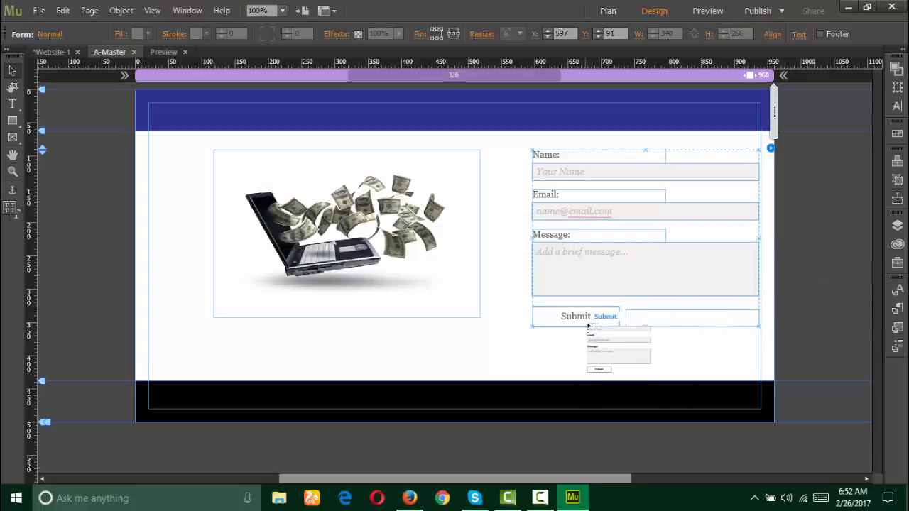
left_click_drag(588, 325, 706, 270)
Step: Switch to the Text tool with T and select the Message label text
right_click(703, 265)
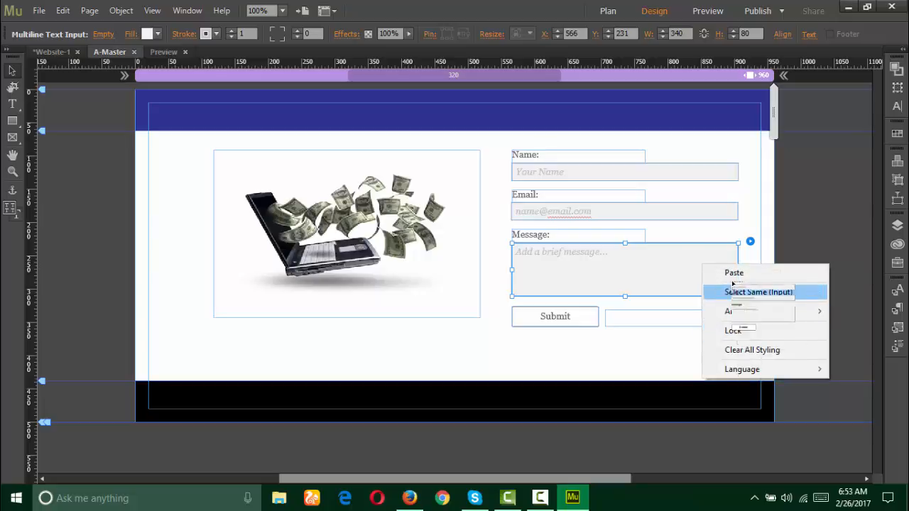
left_click(656, 249)
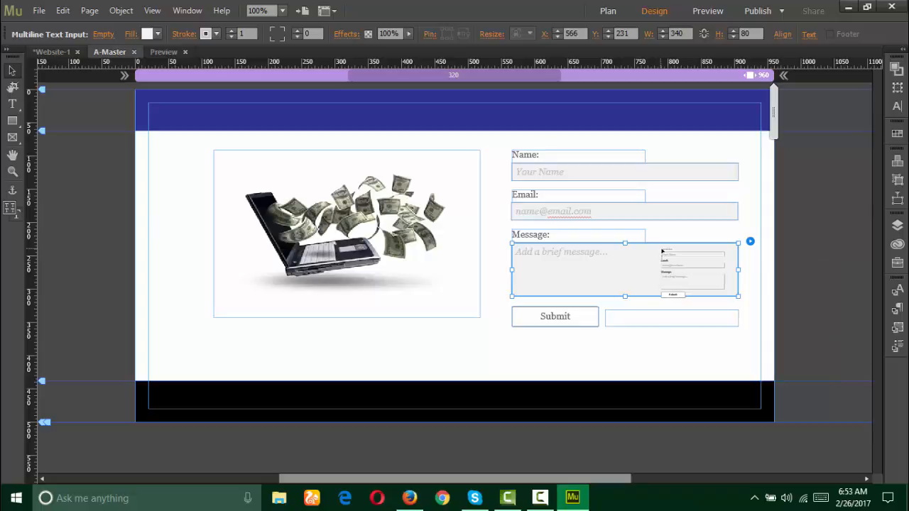
key("t")
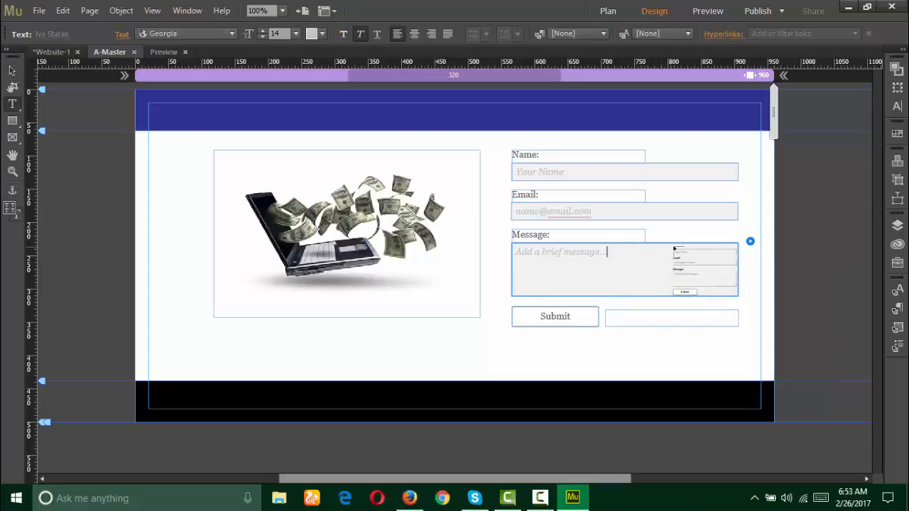
left_click_drag(689, 250, 218, 35)
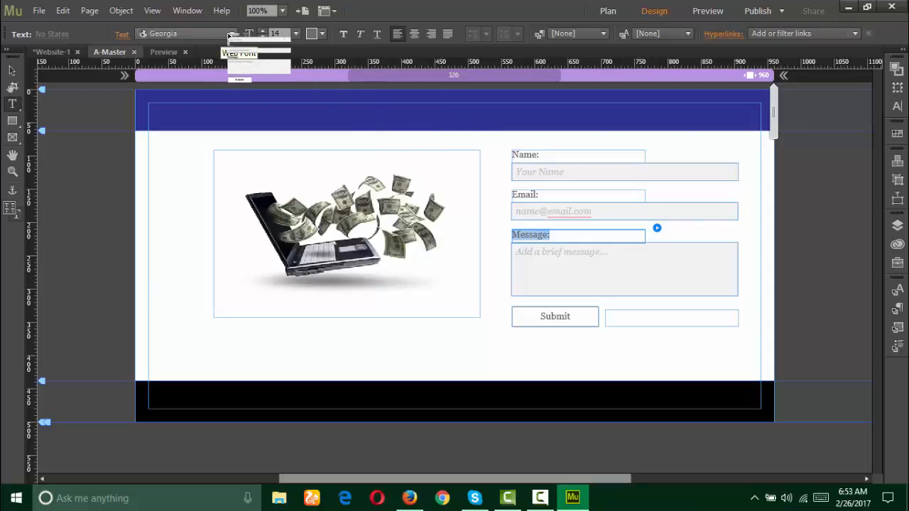
Step: Leave the label font unchanged and colour the form labels green 00D451
left_click(228, 35)
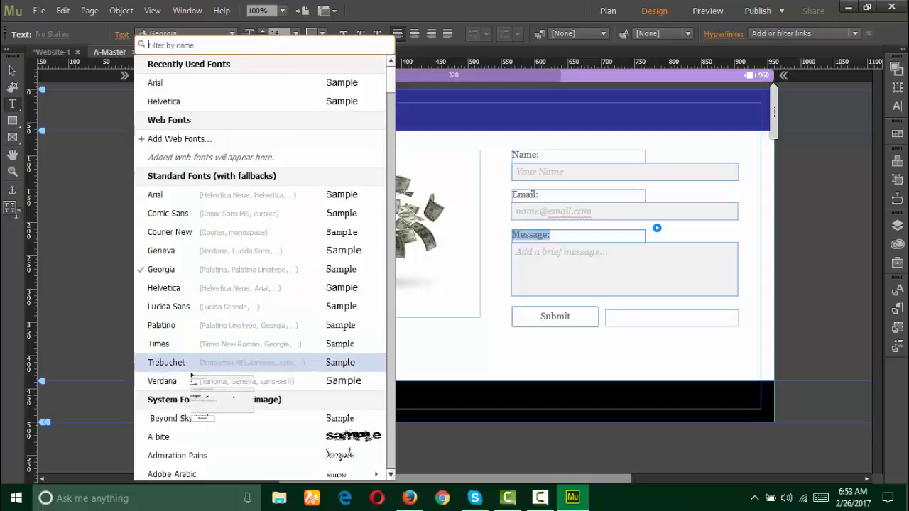
scroll(228, 305, "down", 15)
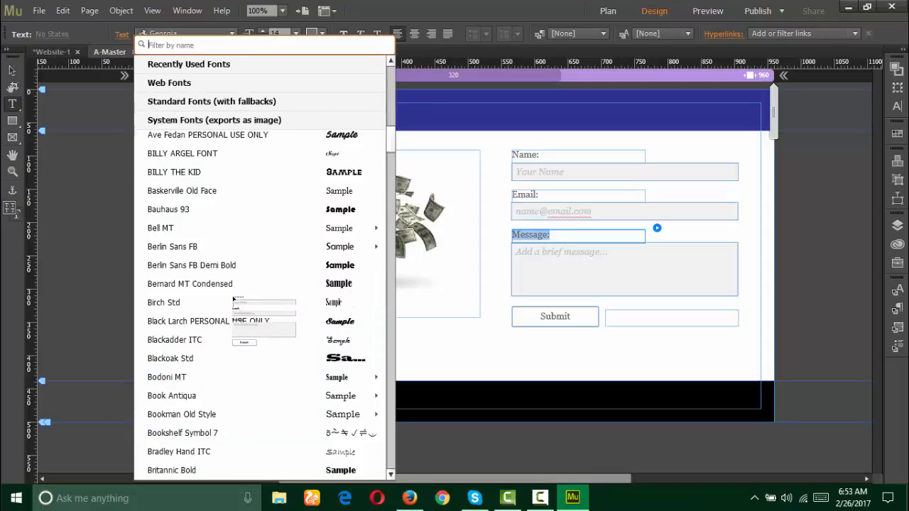
scroll(235, 300, "down", 6)
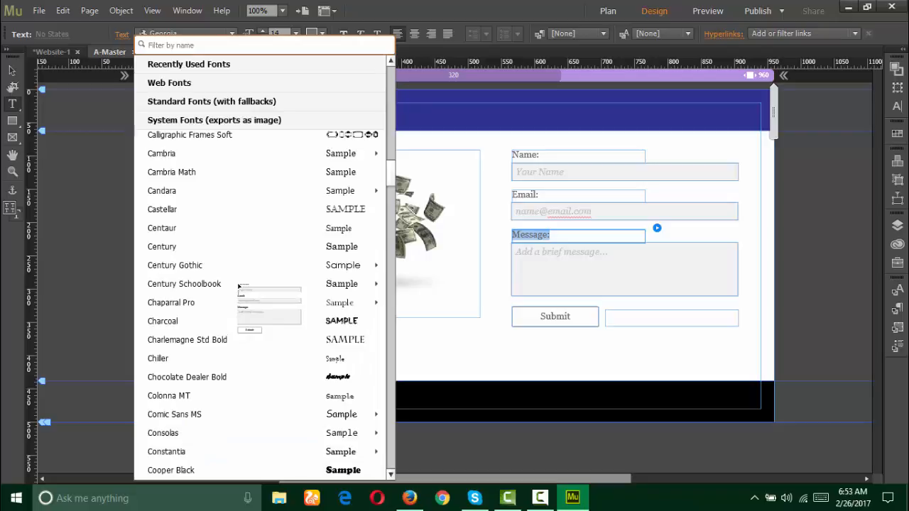
scroll(239, 286, "down", 15)
left_click(444, 311)
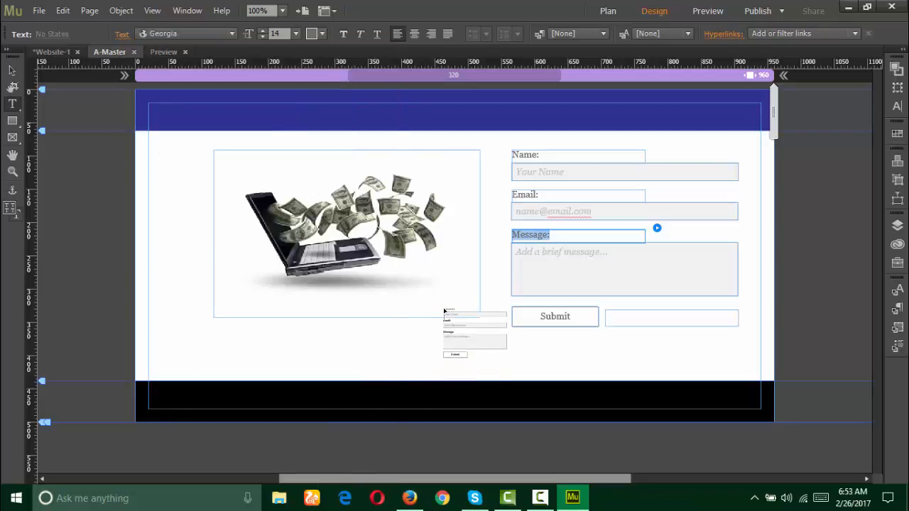
left_click(313, 33)
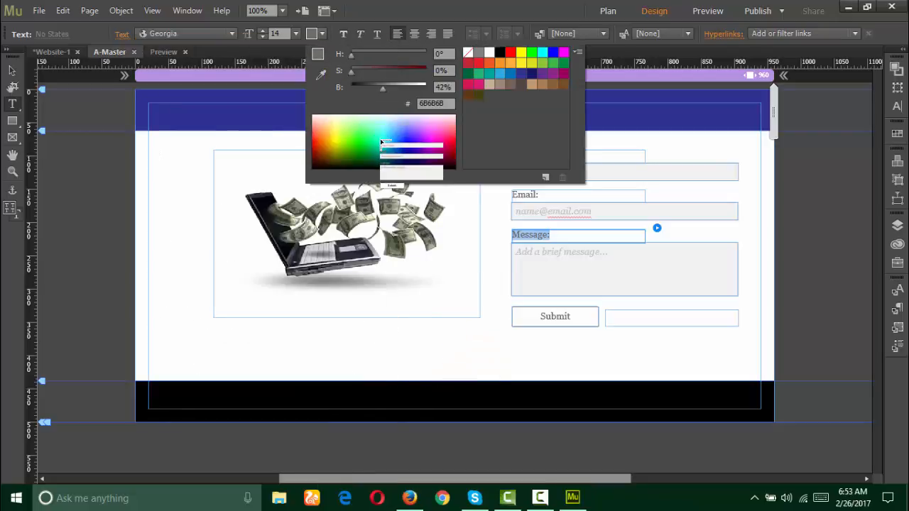
mouse_move(382, 144)
left_mouse_down()
mouse_move(426, 147)
mouse_move(402, 156)
mouse_move(370, 151)
left_mouse_up()
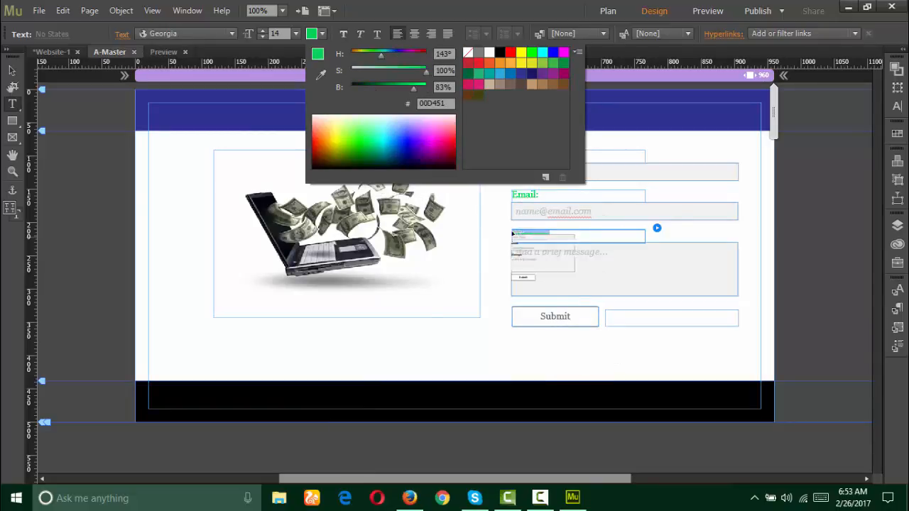
left_click(14, 71)
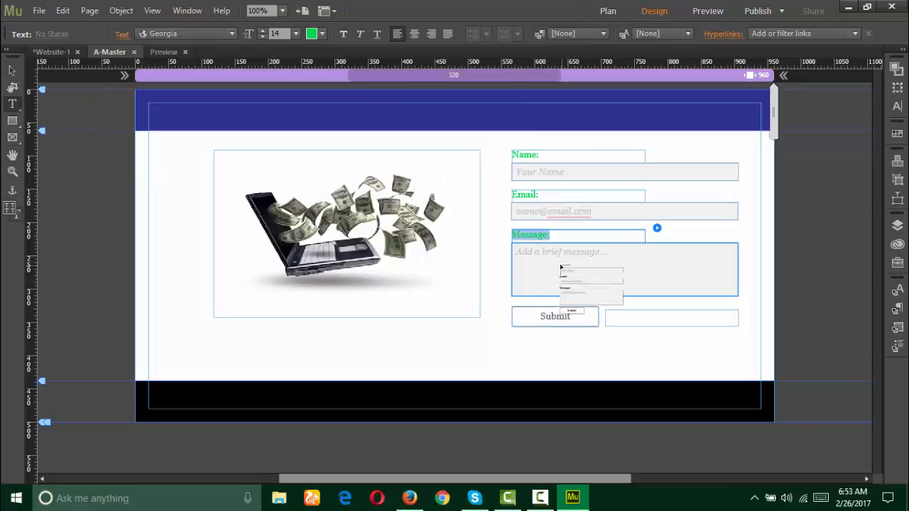
left_click_drag(561, 268, 573, 142)
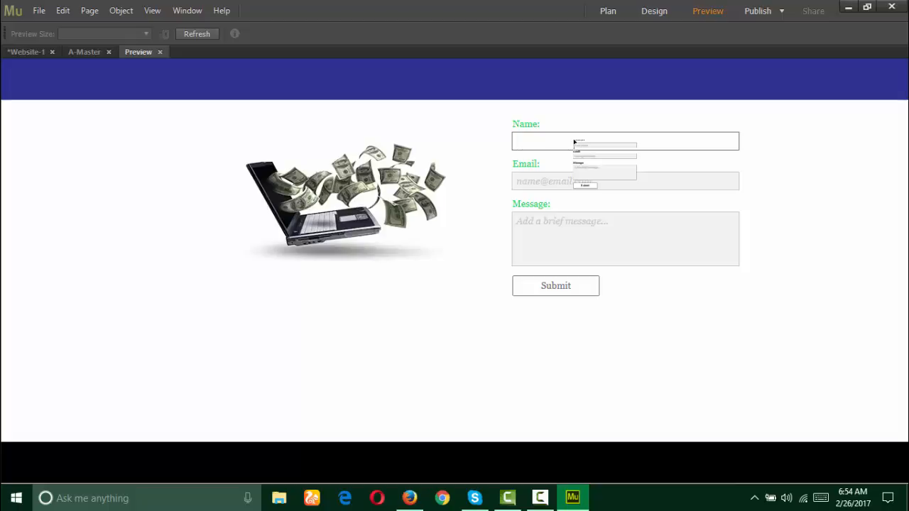
key("Tab")
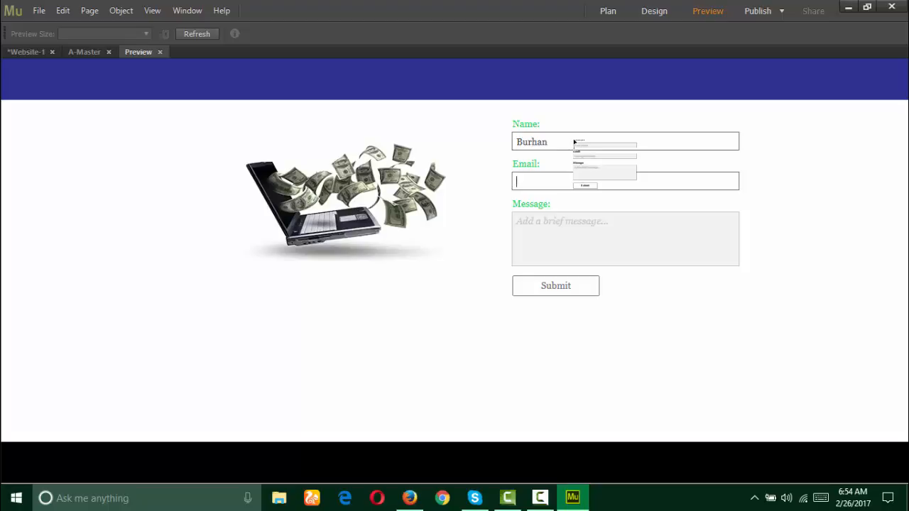
left_click(564, 233)
left_click_drag(565, 233, 874, 65)
Step: Drag a YouTube widget from the Widgets Library onto the page
left_click(904, 50)
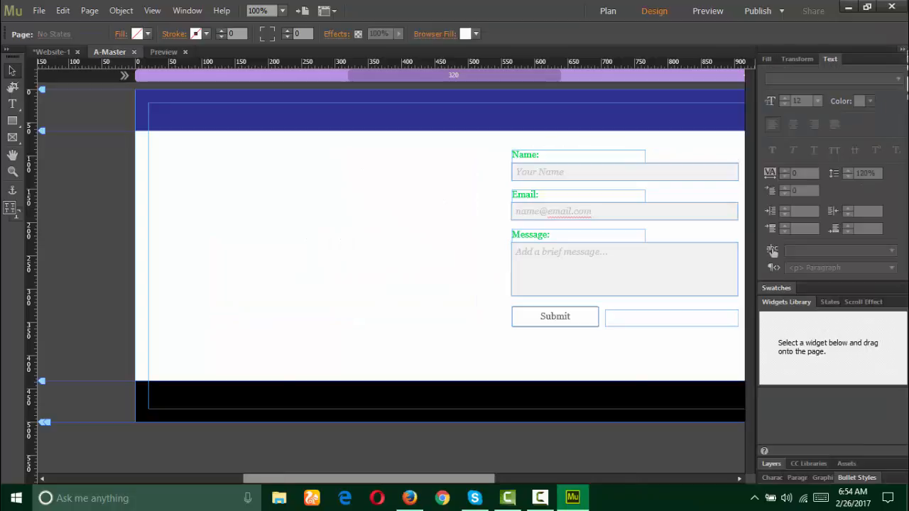
left_click_drag(854, 317, 819, 429)
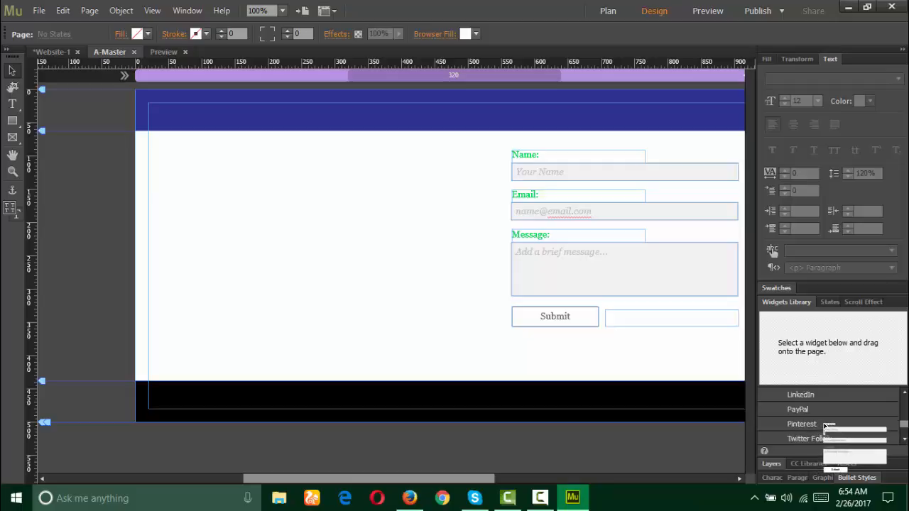
left_click_drag(826, 425, 808, 439)
left_click(809, 439)
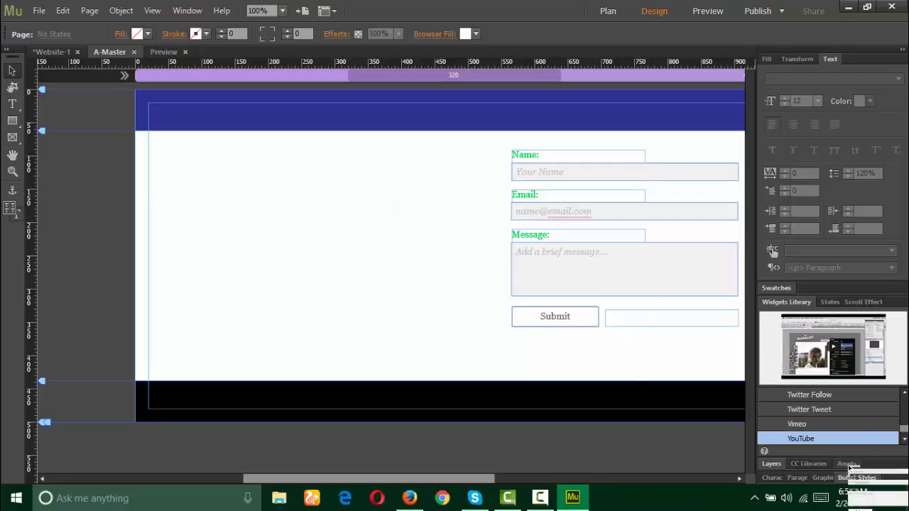
left_click_drag(814, 441, 224, 173)
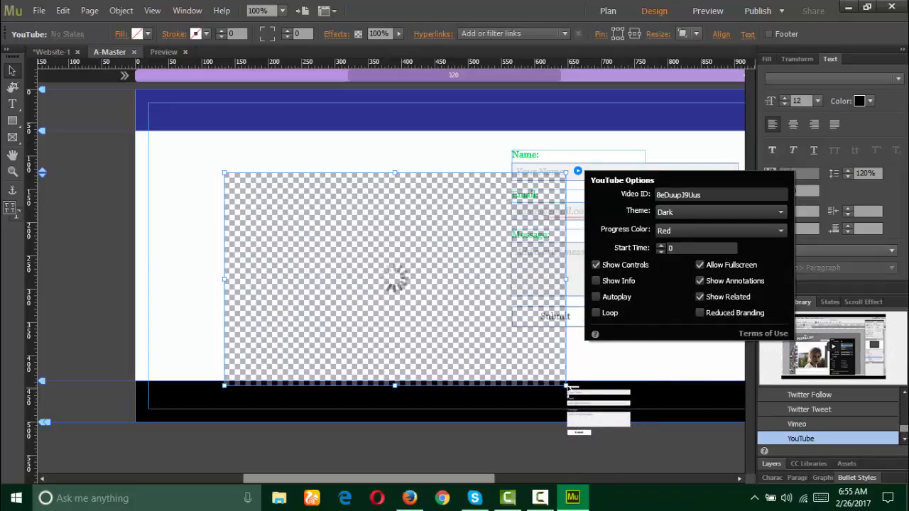
left_click(522, 352)
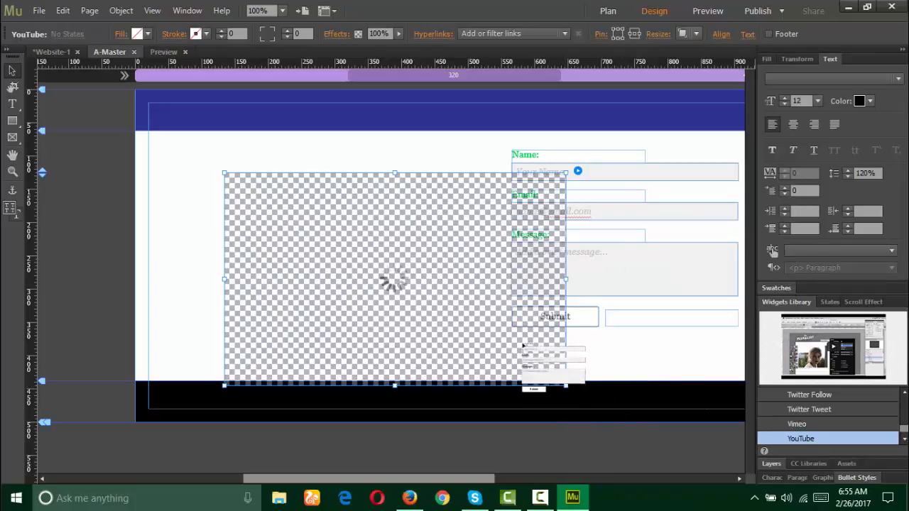
Step: Shrink the YouTube widget proportionally and fit it into the space left of the form
left_click_drag(350, 216, 310, 196)
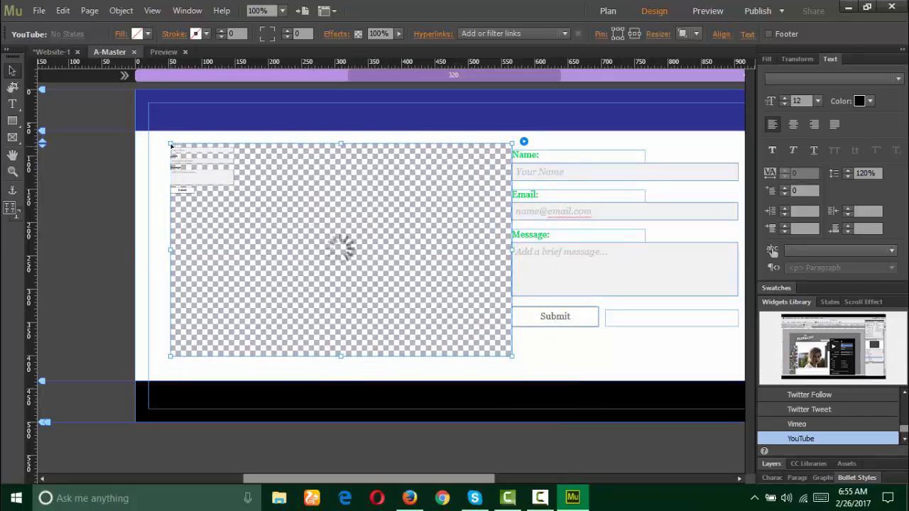
left_click_drag(171, 145, 233, 183)
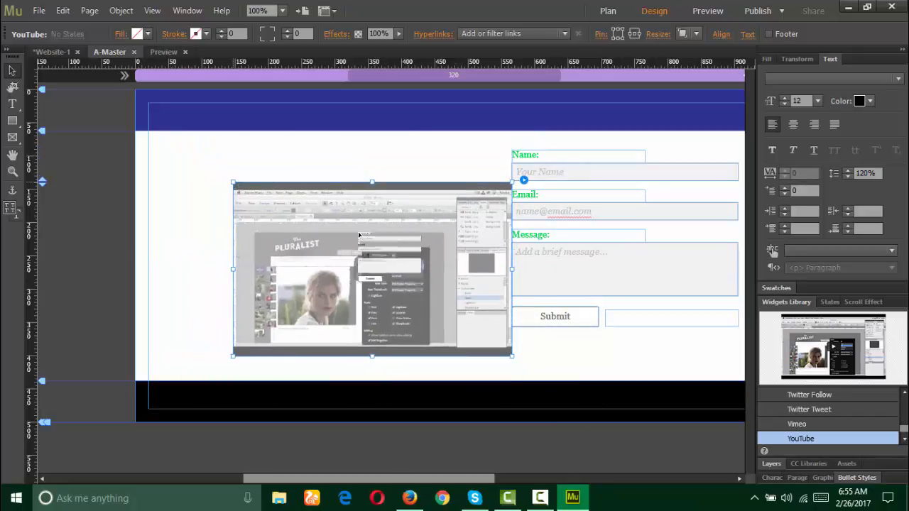
left_click_drag(377, 245, 359, 227)
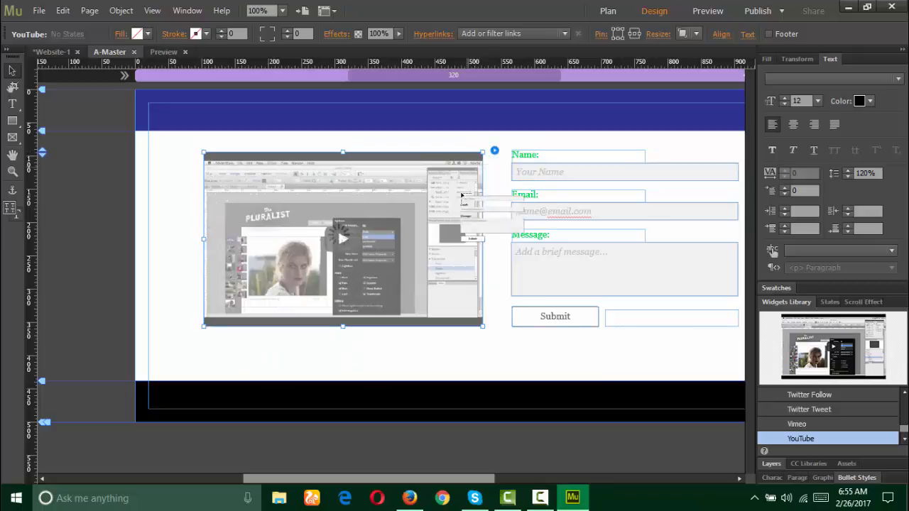
Step: Go to youtube.com in Firefox
left_click(408, 497)
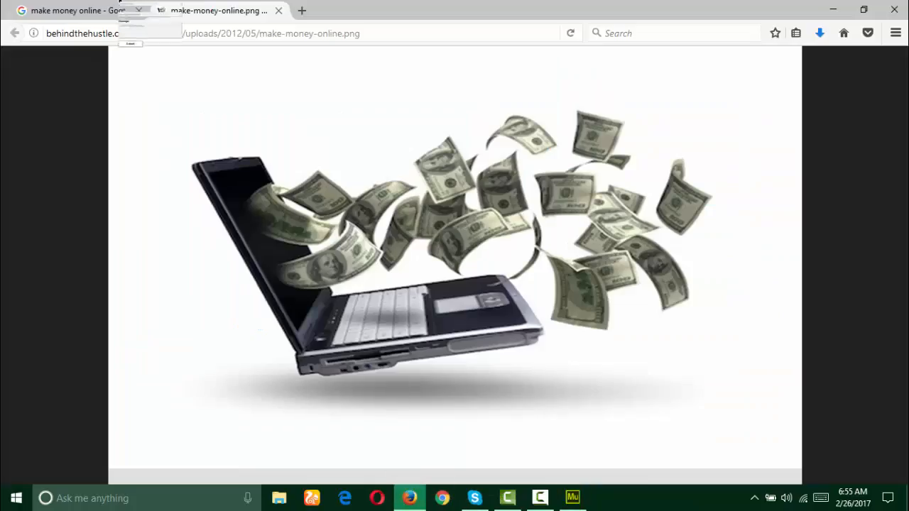
left_click(281, 33)
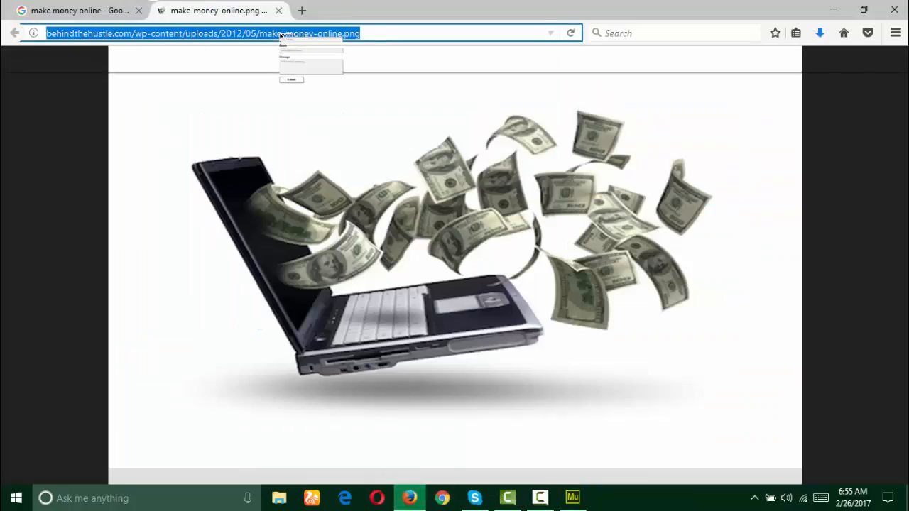
type("youtube")
key("Return")
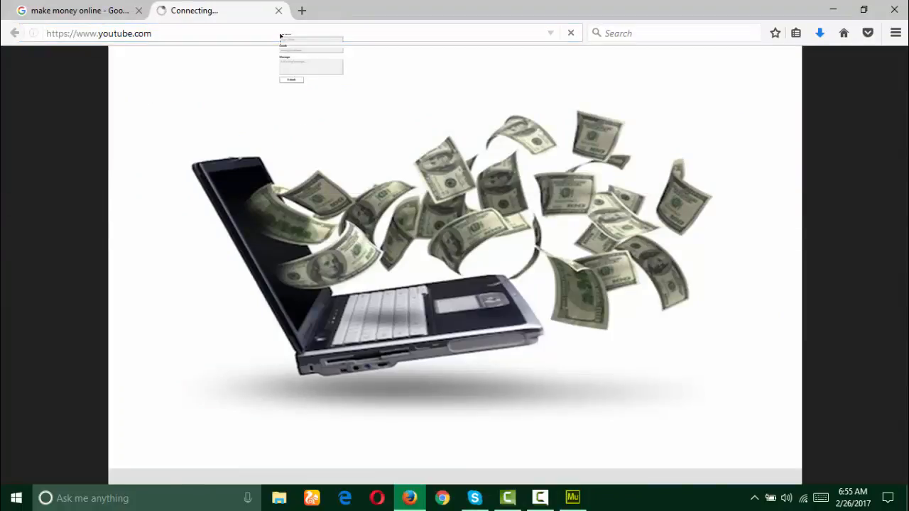
Step: Open the 'Meet the EXTREMELY Secret US Air-Force Strategic Bomber' video, copy its address, and pause it
left_click_drag(282, 36, 389, 310)
left_click(390, 310)
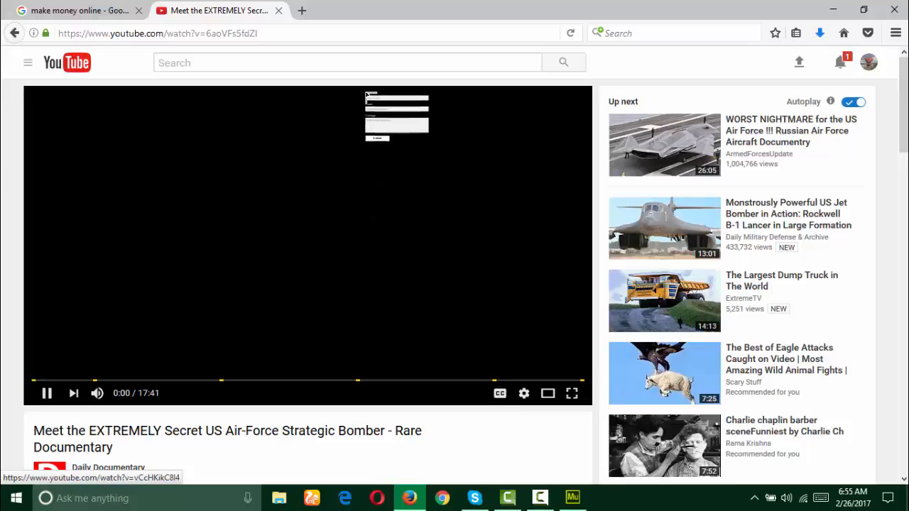
left_click(314, 33)
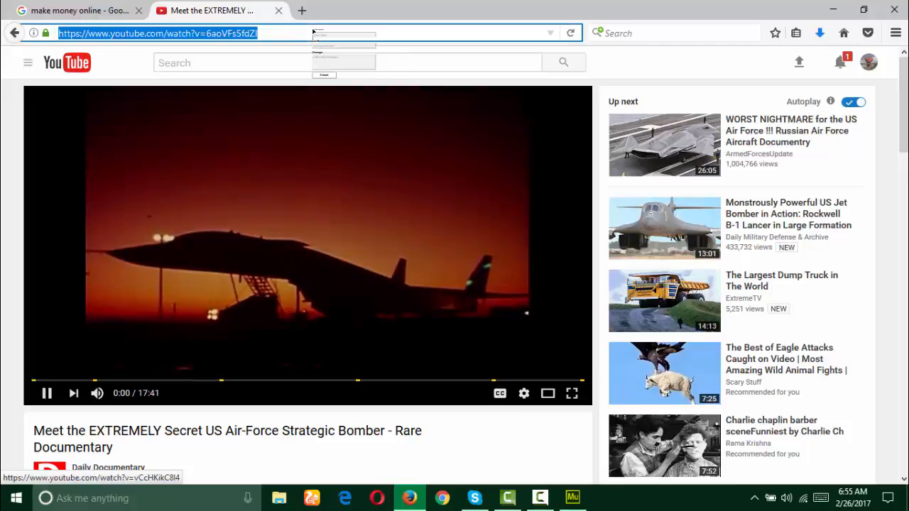
left_click(47, 395)
Step: Paste the bomber video's ID 6aoVFs5fdZI into the widget's Video ID field
left_click(573, 499)
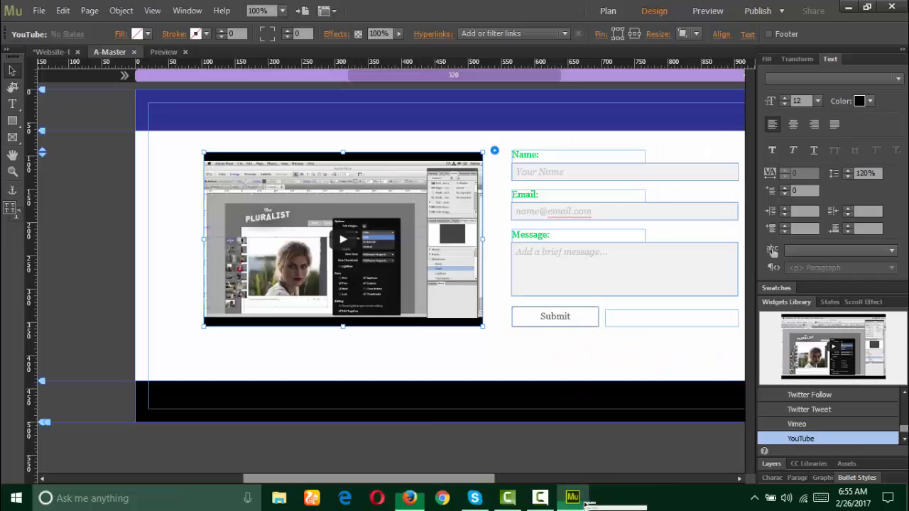
left_click_drag(494, 381, 500, 149)
left_click(495, 150)
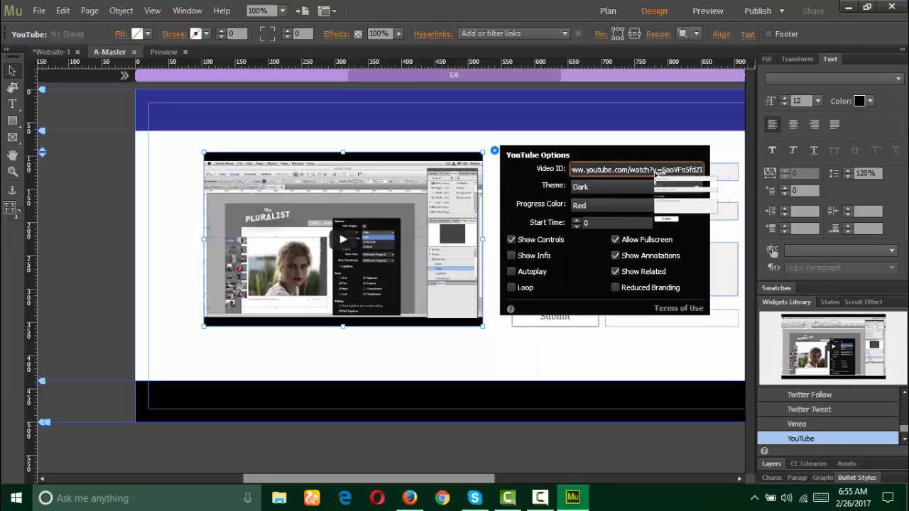
left_click_drag(660, 171, 538, 170)
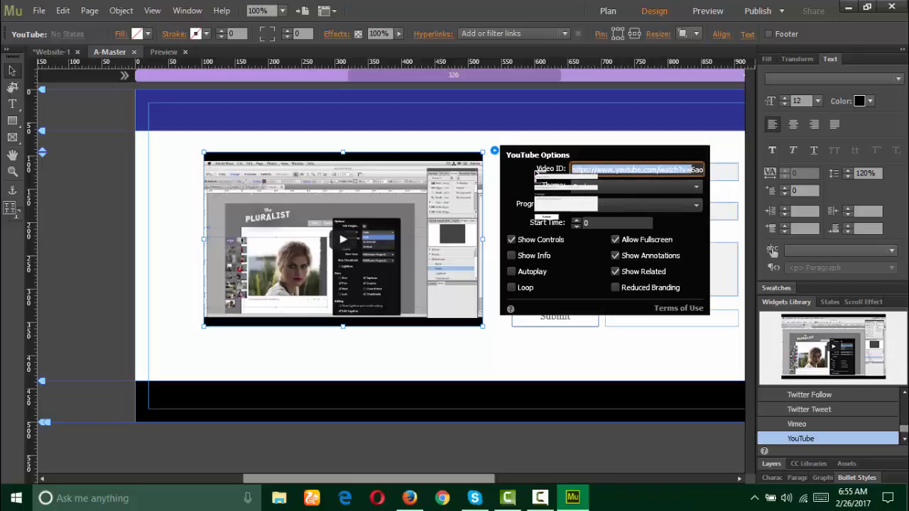
left_click(620, 169)
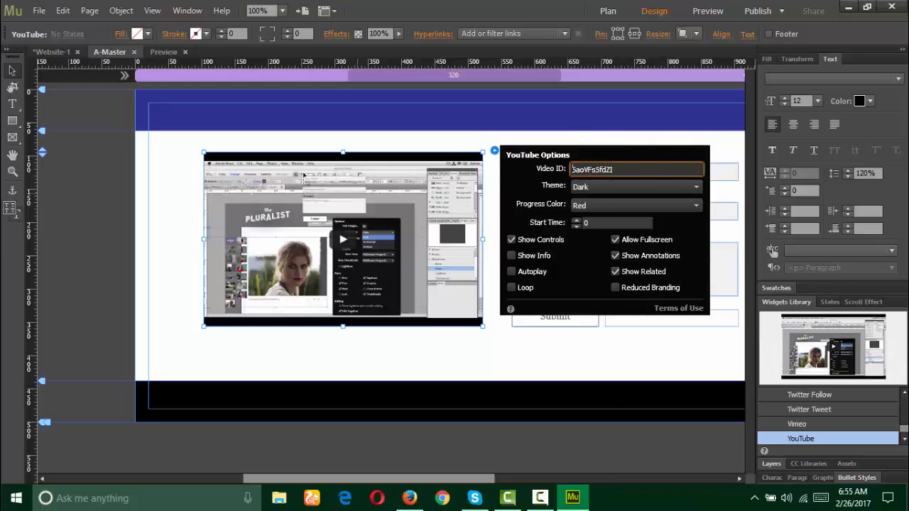
left_click(604, 191)
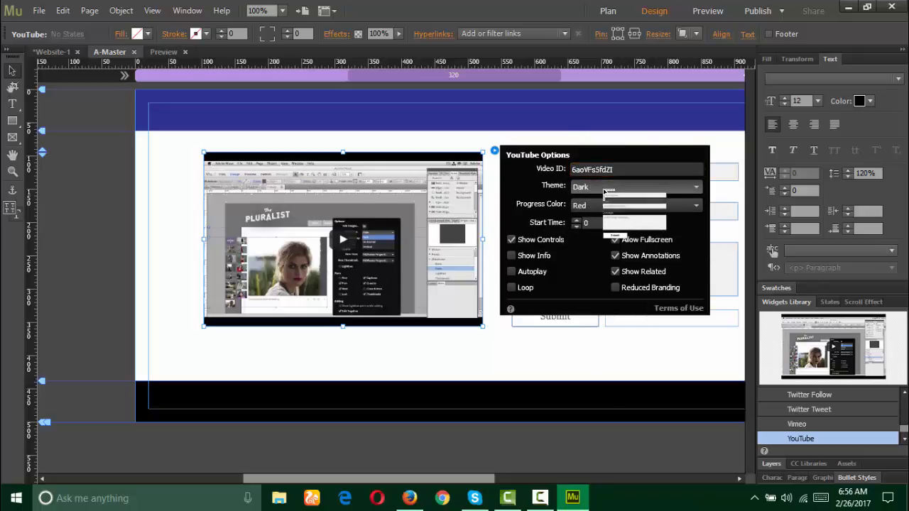
Step: Keep the player theme on Dark and the progress colour on Red
left_click(604, 191)
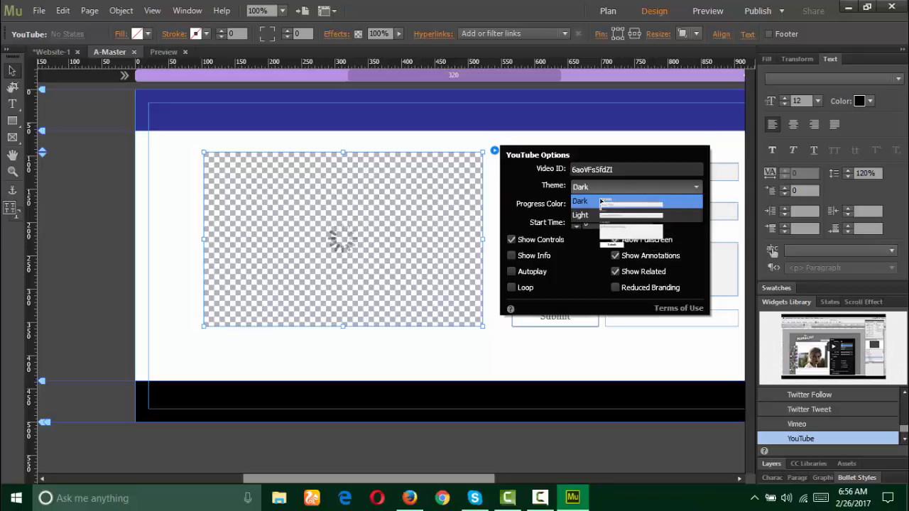
left_click(587, 201)
left_click(589, 206)
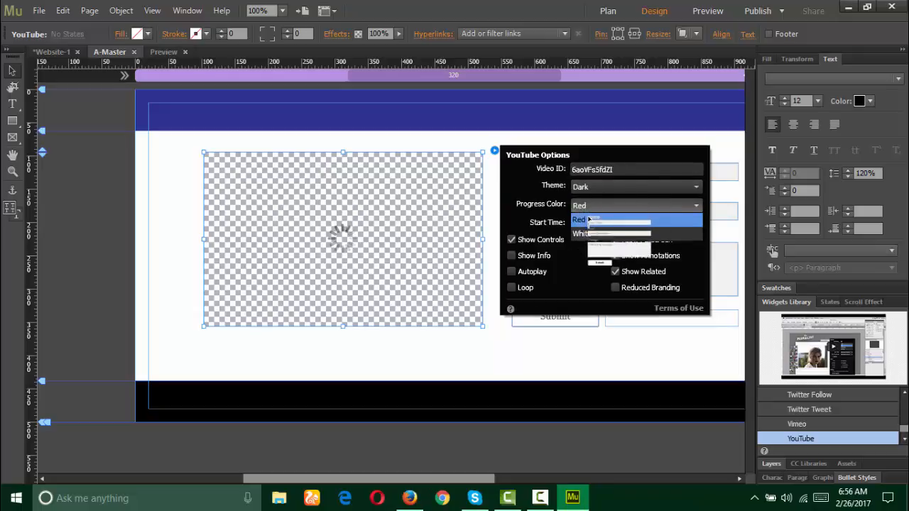
left_click(588, 220)
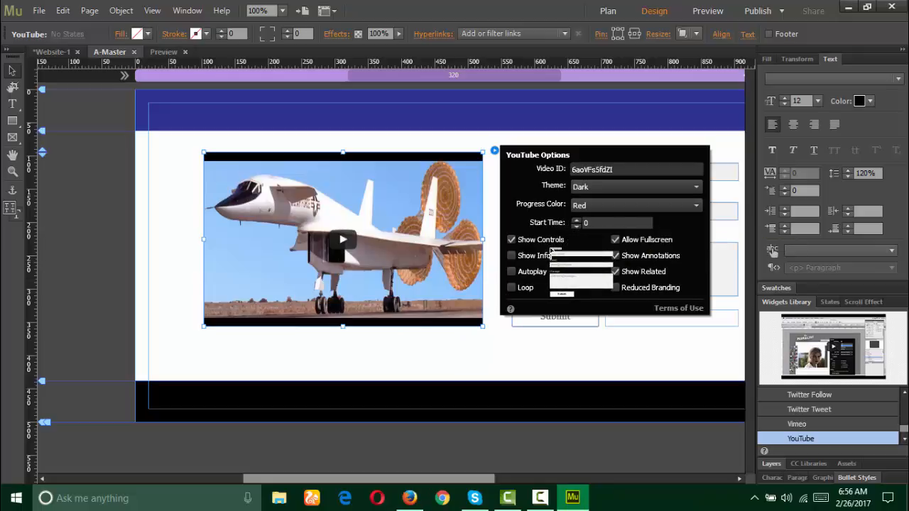
Step: Turn off controls, annotations and related videos, switch on Autoplay and Loop, and close the options
left_click(512, 240)
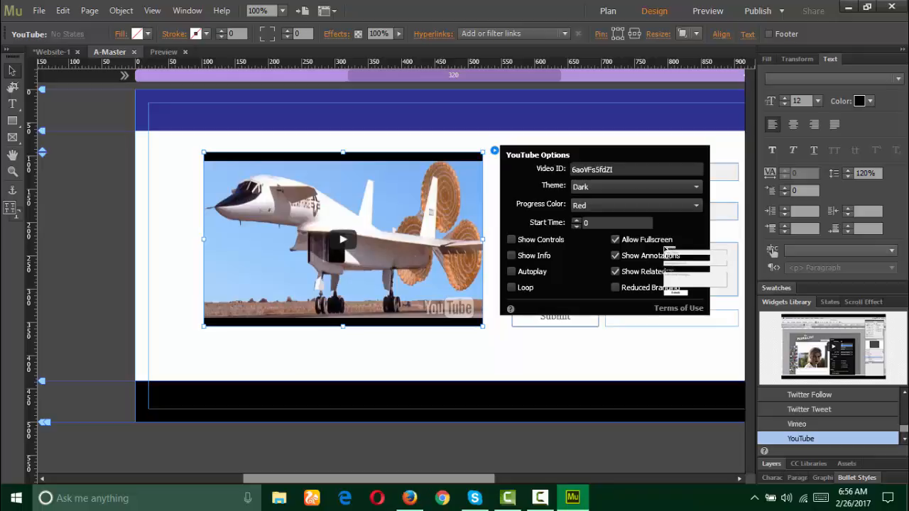
left_click(616, 256)
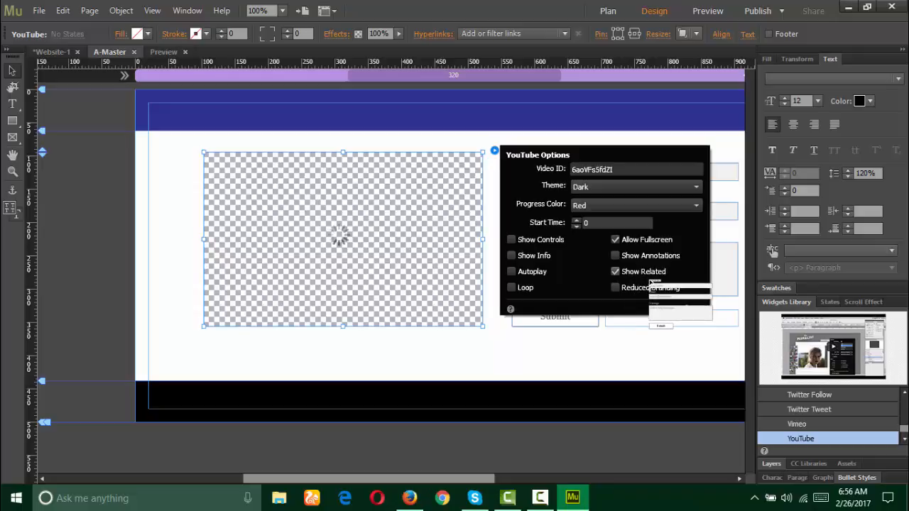
left_click(616, 272)
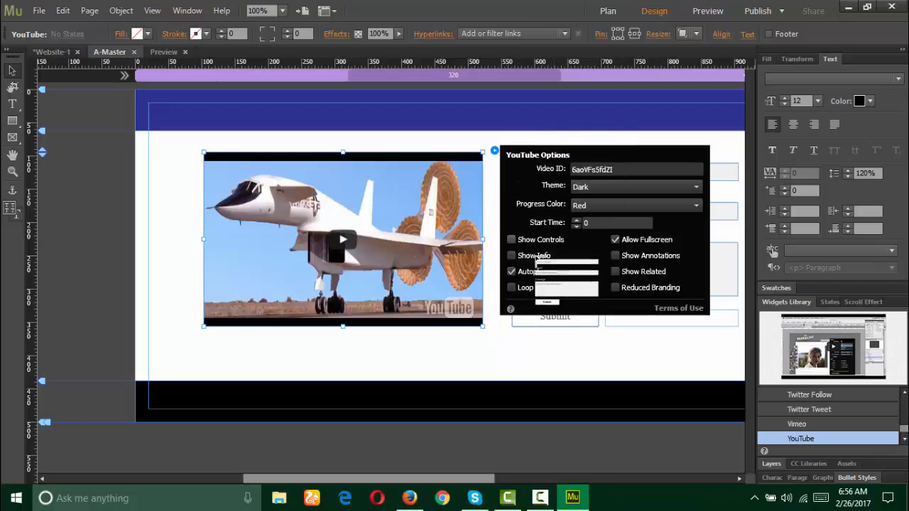
left_click(513, 288)
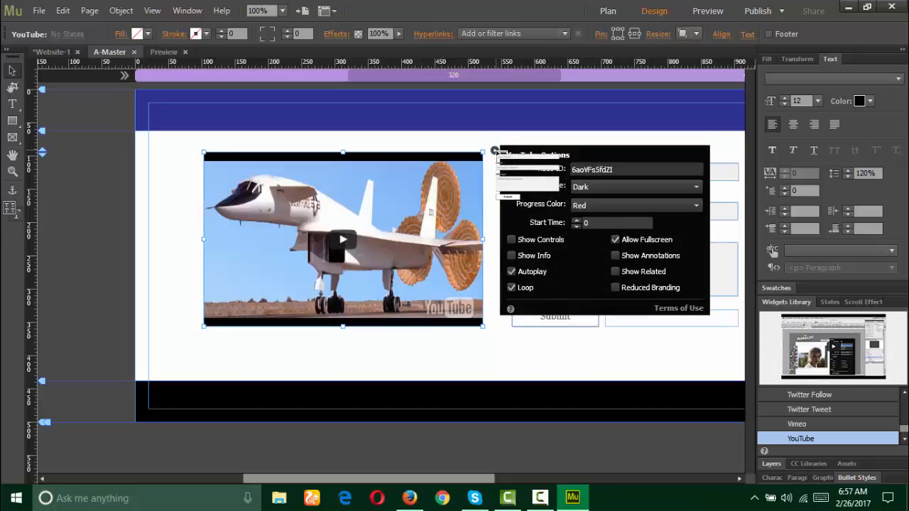
left_click(495, 152)
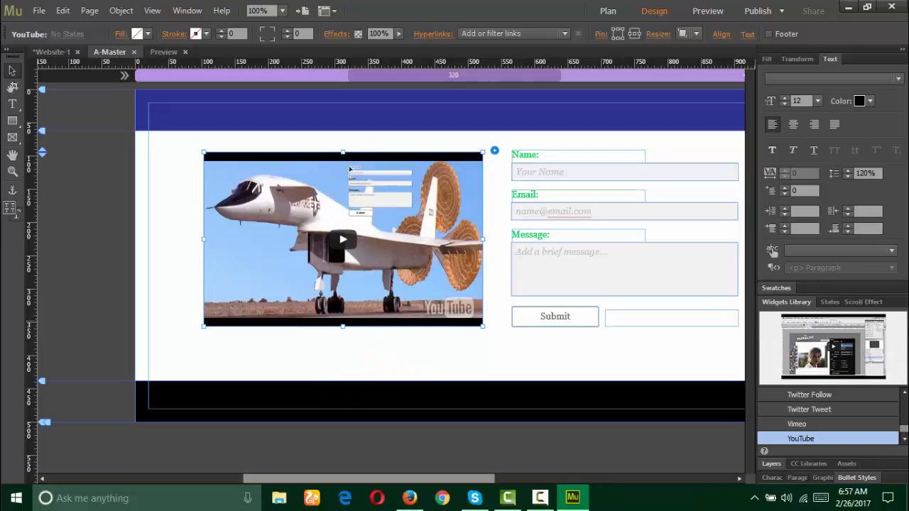
Step: Resize the YouTube frame beside the contact form and collapse the right panel dock
left_click_drag(343, 152, 343, 142)
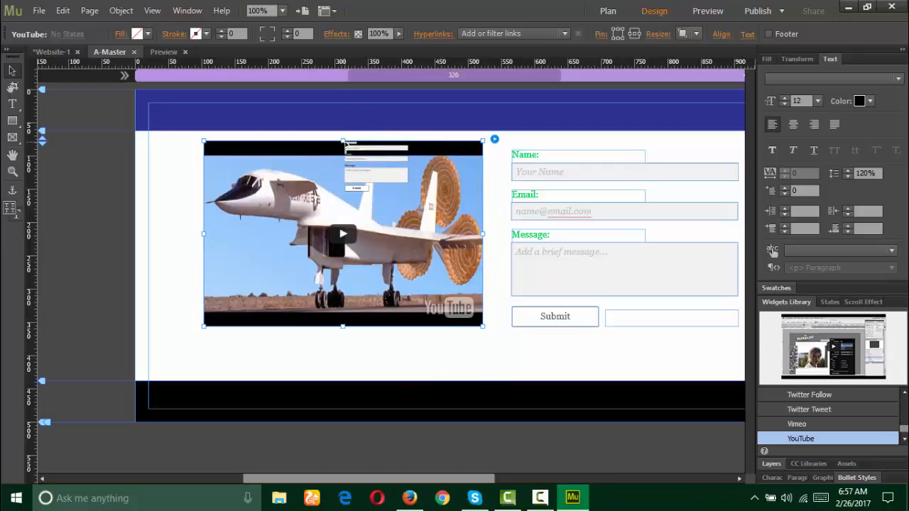
left_click_drag(346, 145, 346, 162)
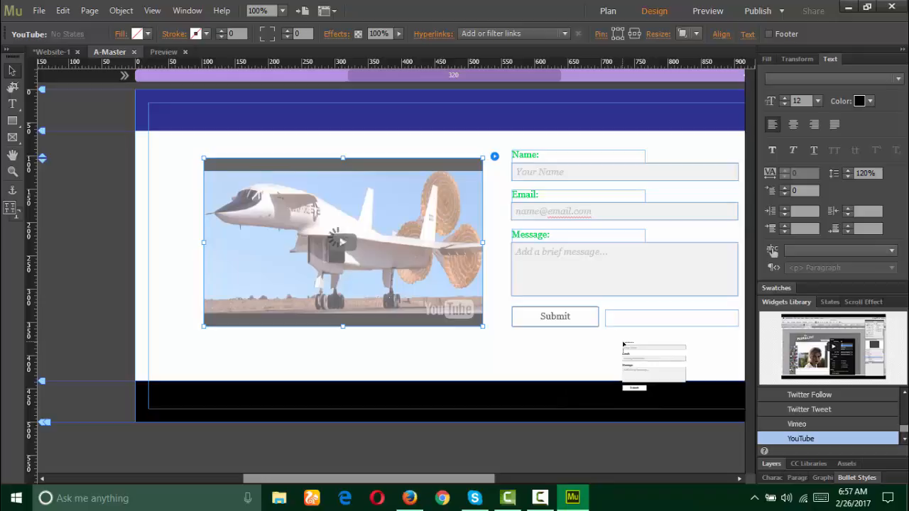
left_click_drag(621, 343, 549, 246)
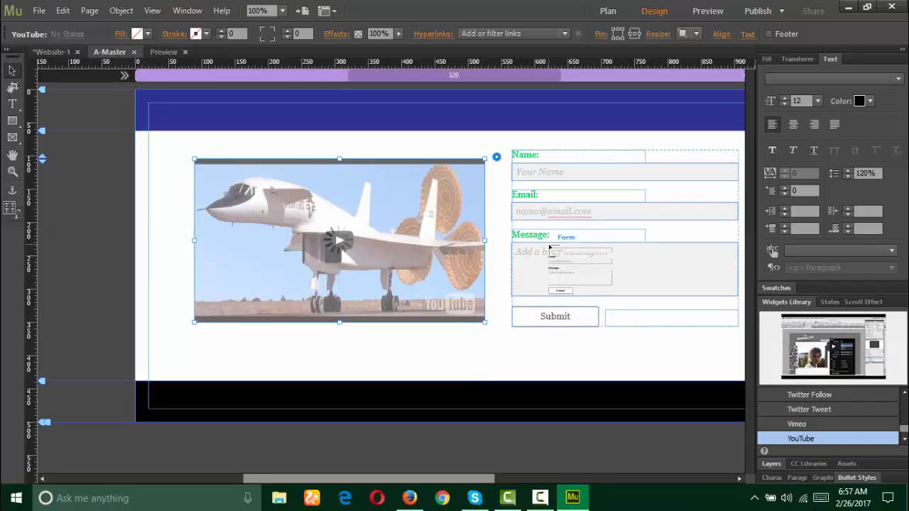
left_click_drag(549, 246, 487, 168)
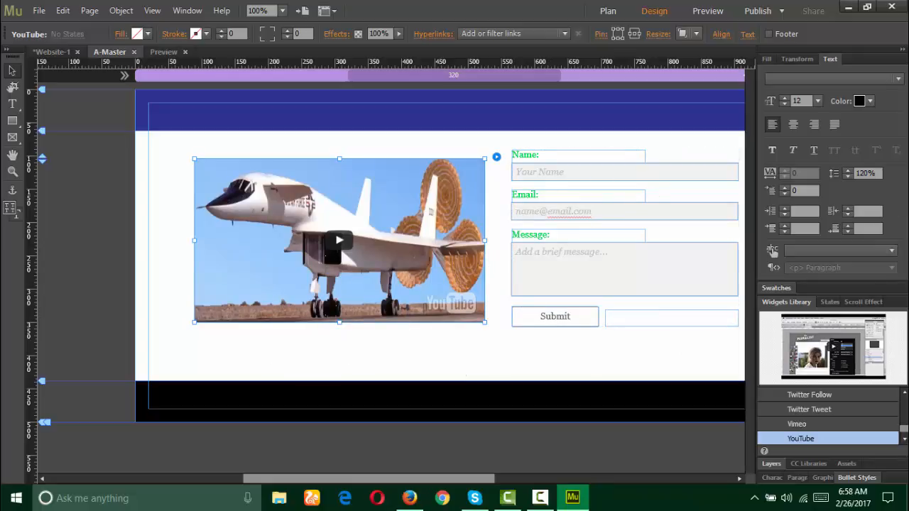
left_click(904, 51)
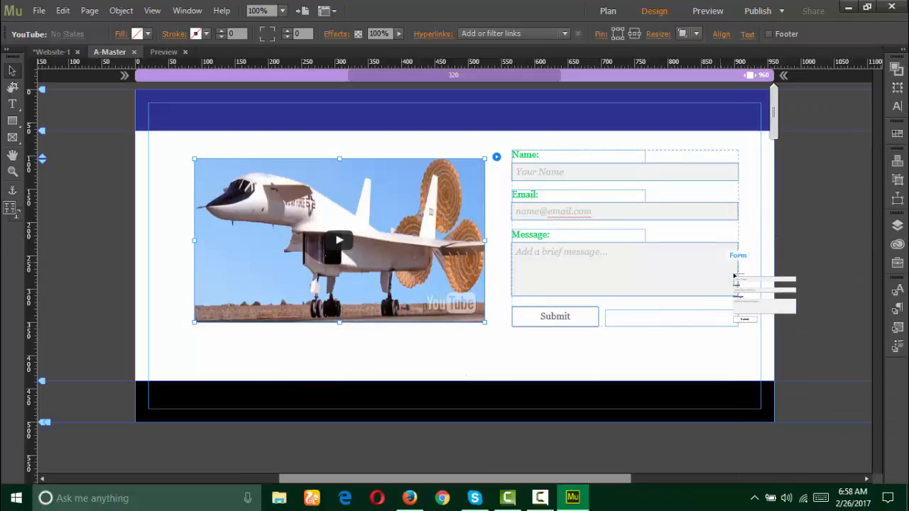
left_click_drag(707, 16, 708, 10)
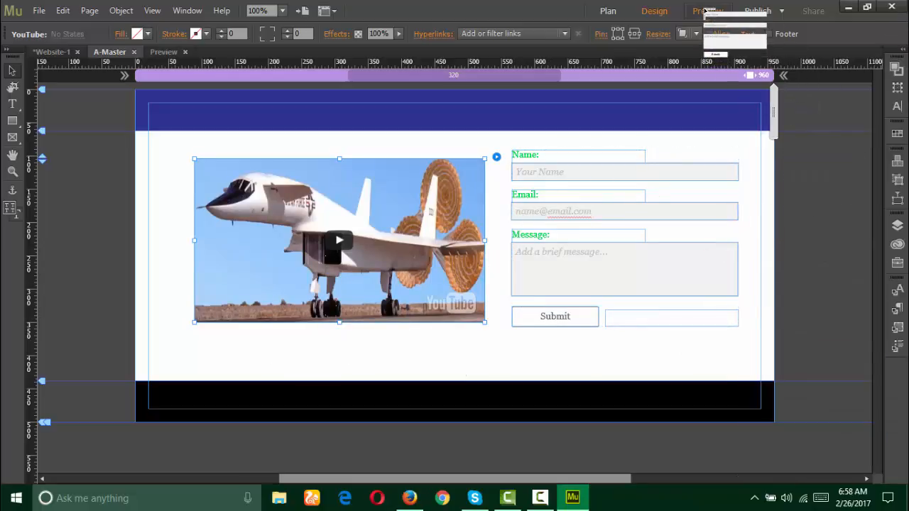
left_click(707, 10)
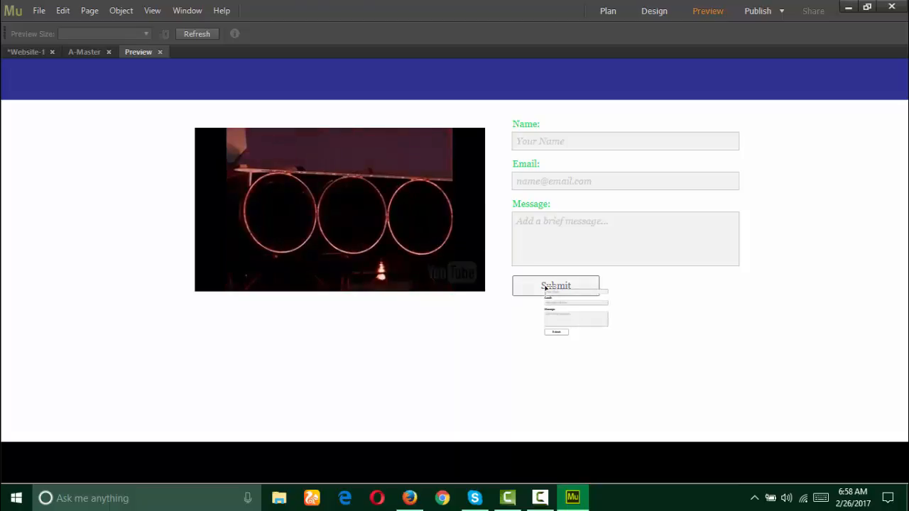
left_click_drag(342, 212, 699, 14)
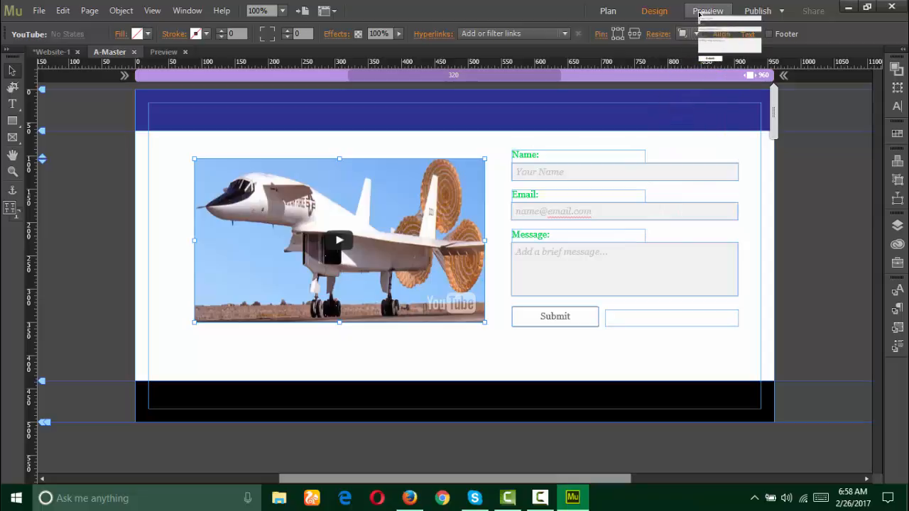
Step: Adjust the Muse window and A-Master view around the video and contact form
left_click_drag(700, 14, 468, 175)
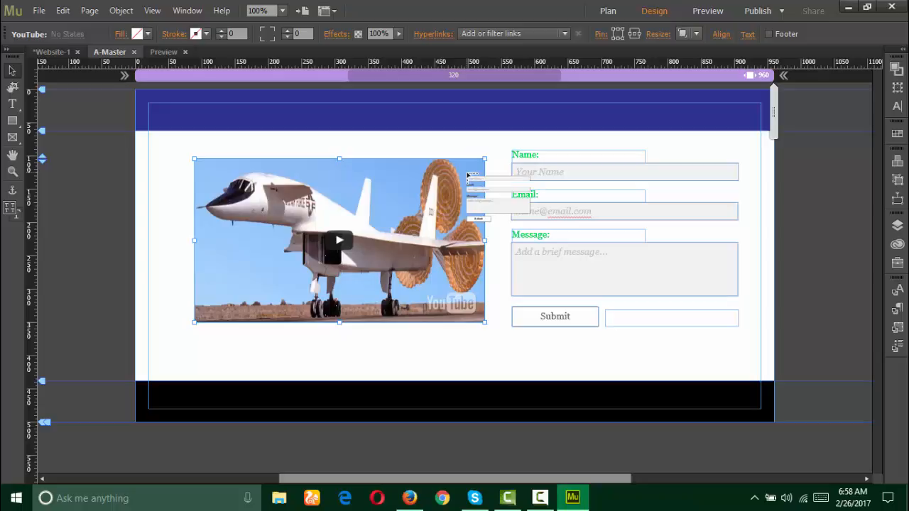
left_click_drag(468, 175, 458, 483)
left_click(537, 498)
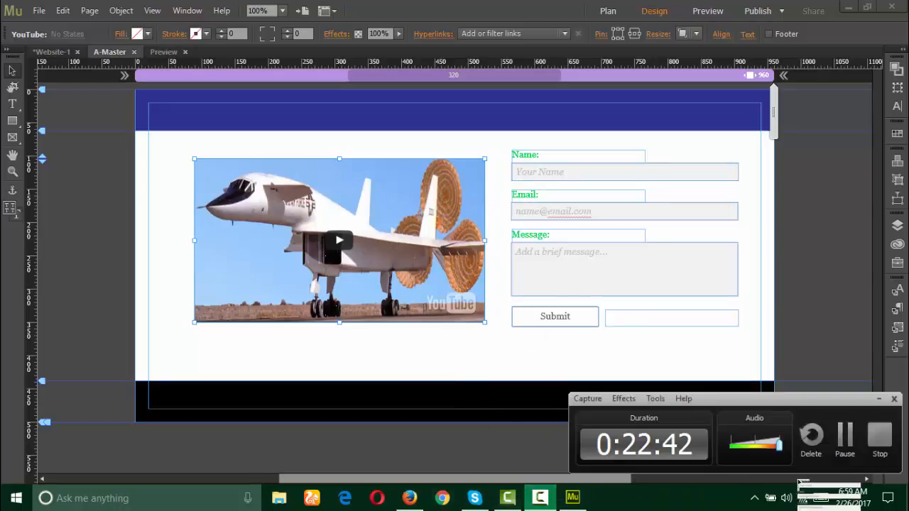
left_click_drag(804, 477, 431, 195)
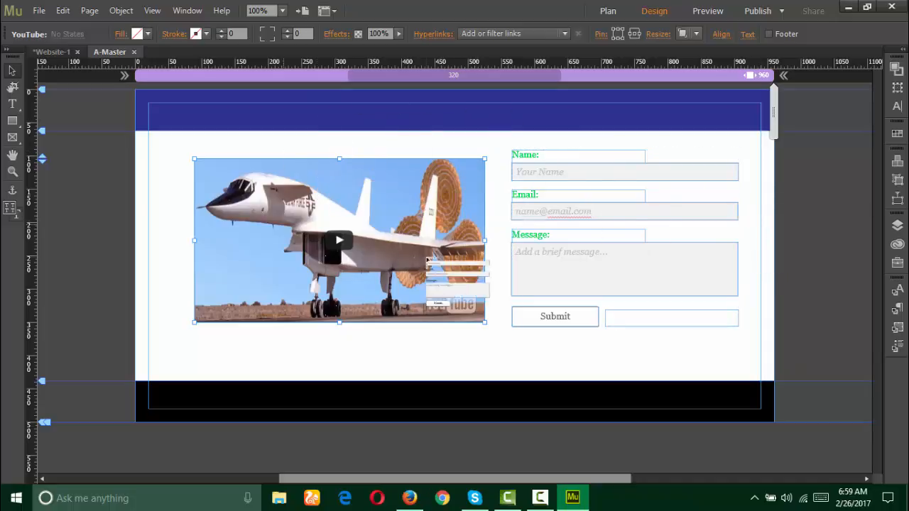
Step: Close A-Master and add four new pages to the site plan after Home
left_click(134, 53)
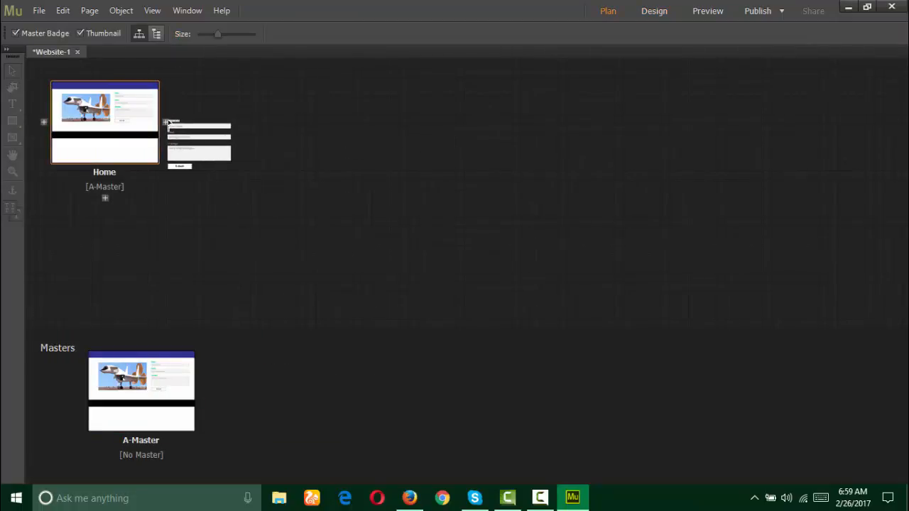
left_click(168, 123)
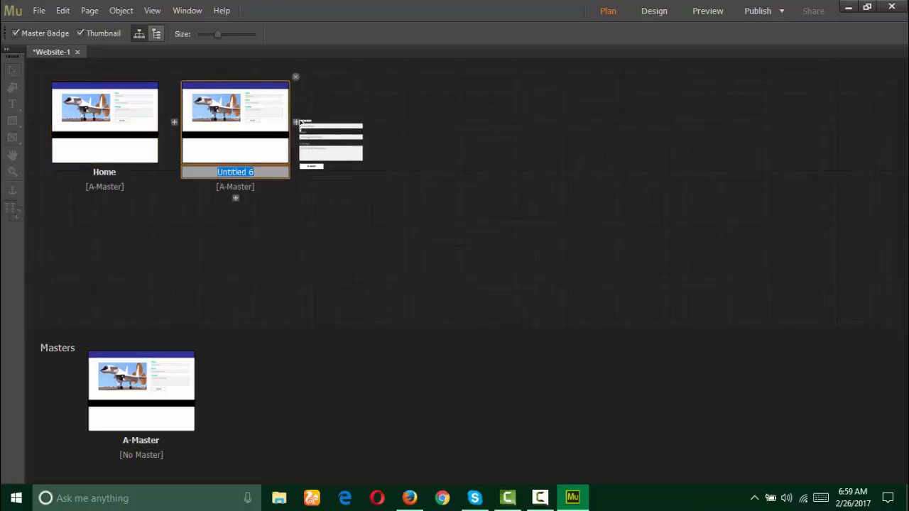
left_click(297, 122)
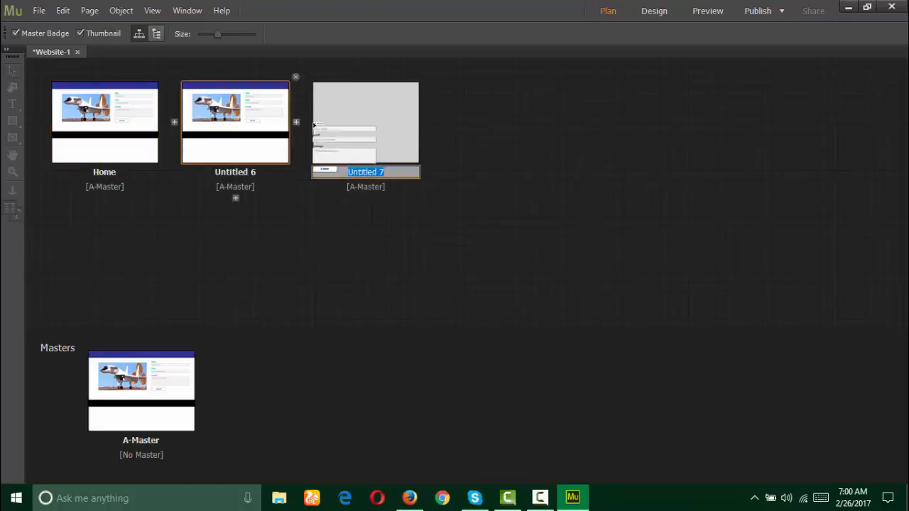
left_click(433, 122)
left_click(557, 122)
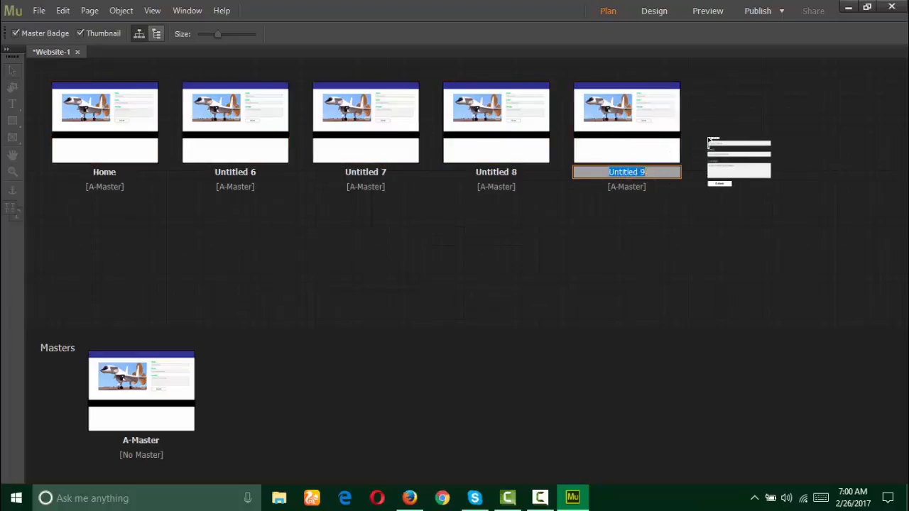
Step: Open A-Master and draw an Arial 14 text frame across the top of the page
left_click_drag(710, 140, 594, 230)
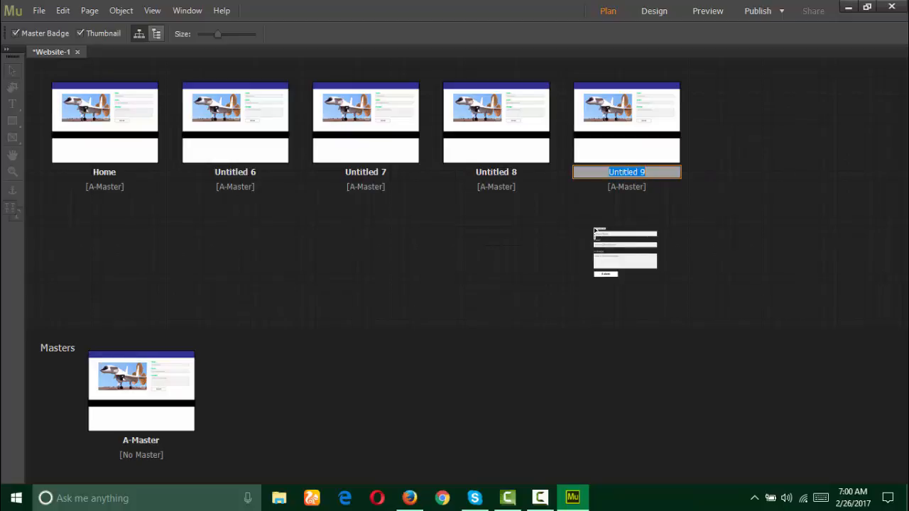
left_click_drag(585, 230, 162, 382)
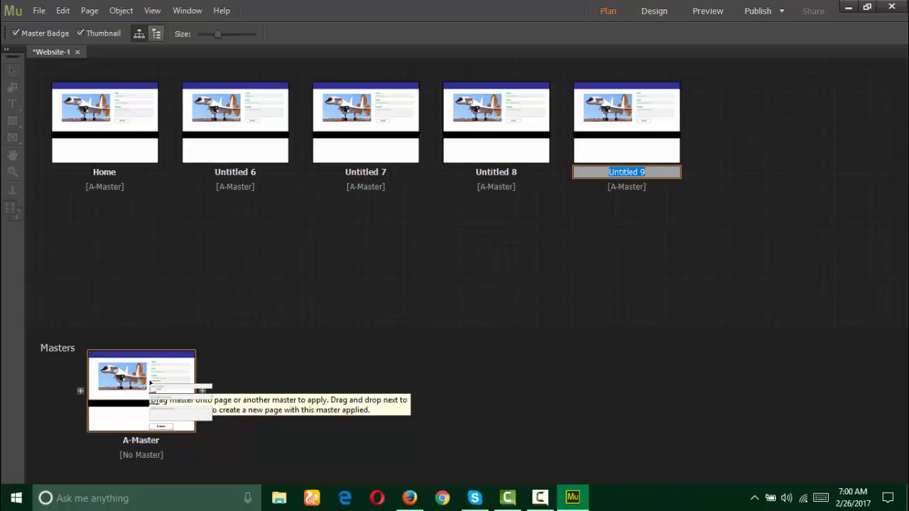
left_click_drag(153, 380, 239, 377)
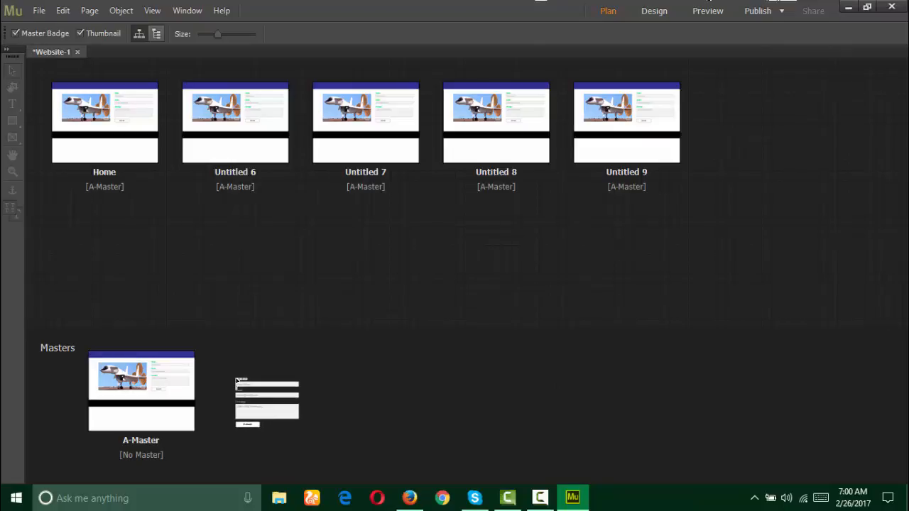
mouse_move(239, 382)
left_mouse_down()
mouse_move(217, 410)
mouse_move(175, 387)
mouse_move(534, 313)
mouse_move(547, 285)
mouse_move(469, 186)
mouse_move(506, 187)
mouse_move(634, 256)
mouse_move(440, 253)
mouse_move(773, 205)
mouse_move(256, 95)
mouse_move(10, 103)
mouse_move(320, 127)
mouse_move(301, 137)
mouse_move(211, 137)
mouse_move(363, 150)
mouse_move(751, 156)
left_mouse_up()
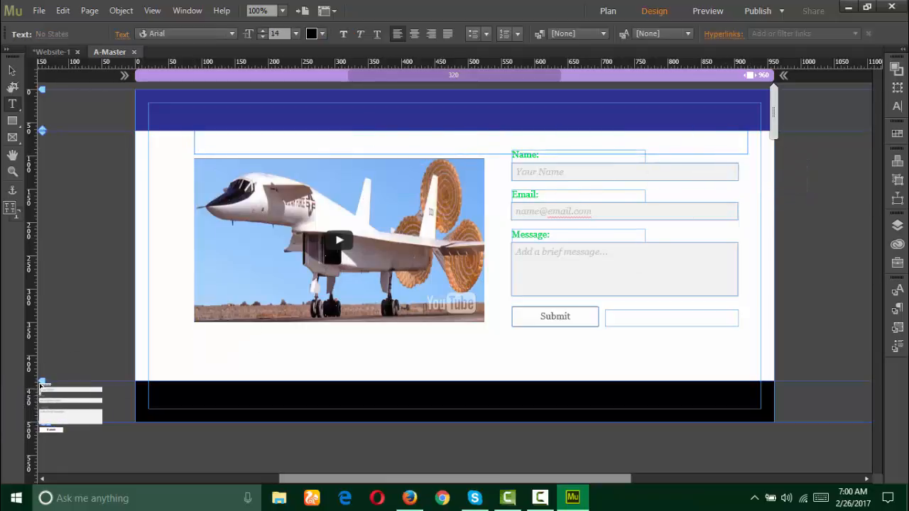
Step: Move the Footer guide down to 633 px and drag the black footer bar lower
left_click_drag(42, 383, 44, 414)
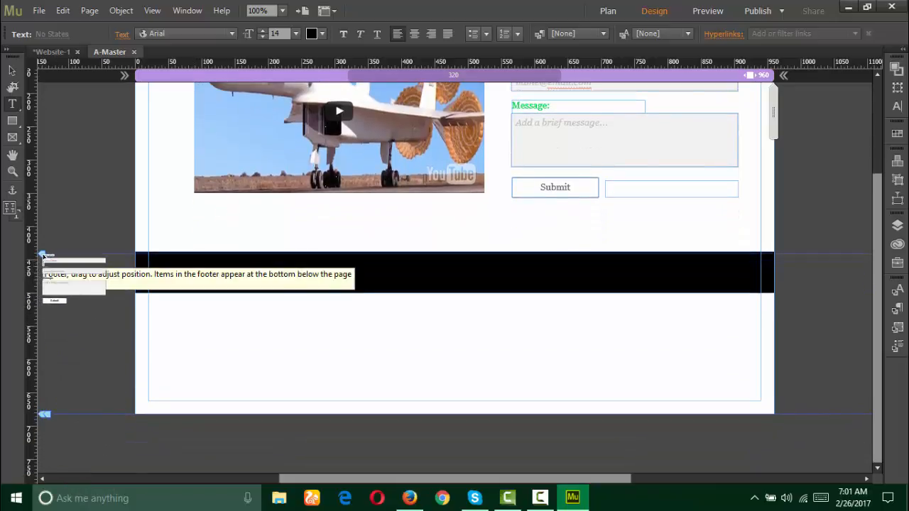
left_click_drag(43, 254, 41, 364)
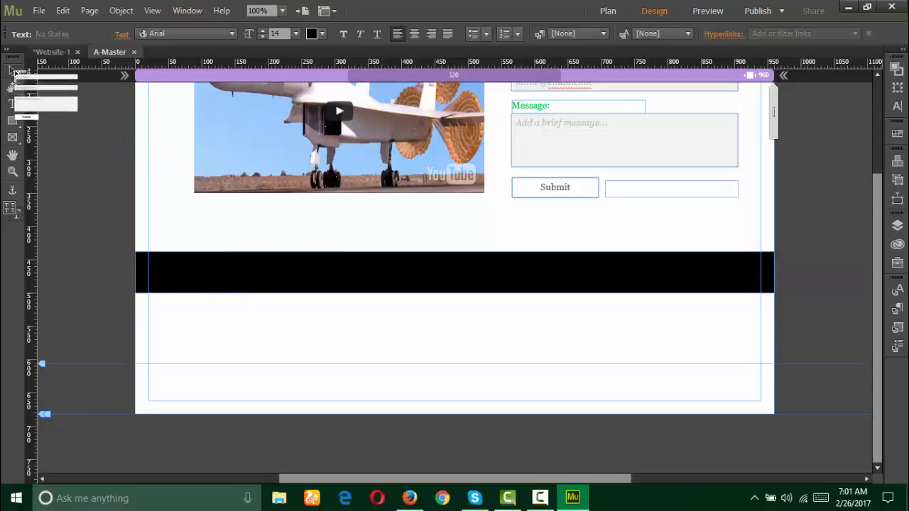
left_click(11, 70)
left_click_drag(320, 265, 263, 112)
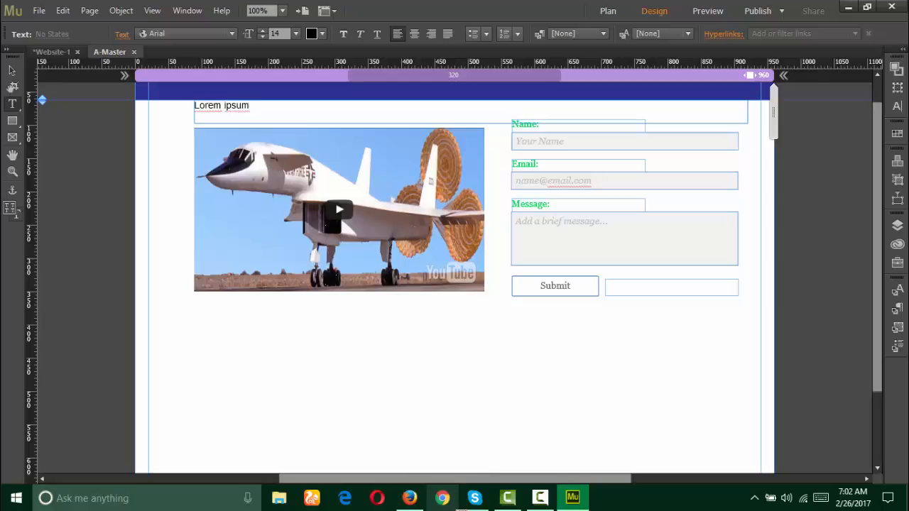
Step: Search 'lorem ip' in a new Firefox tab and open lipsum.com
left_click(405, 490)
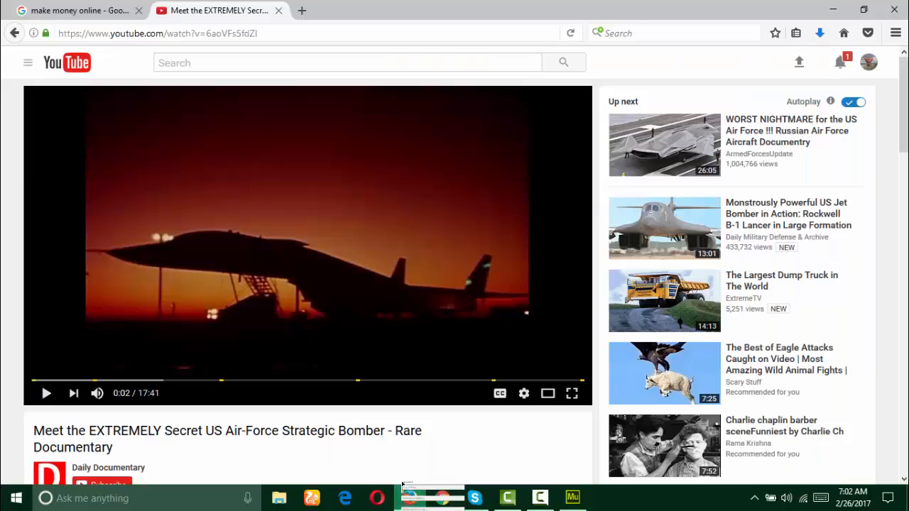
left_click(302, 10)
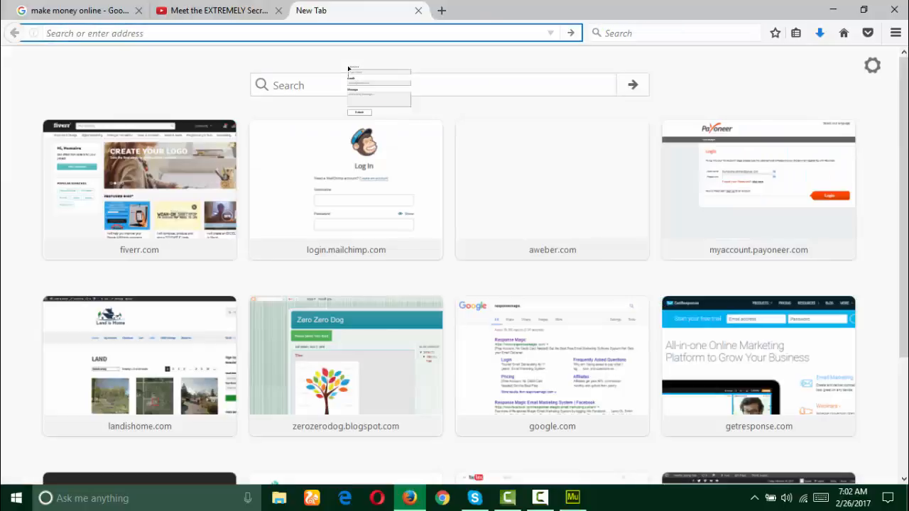
type("lorem ipsum")
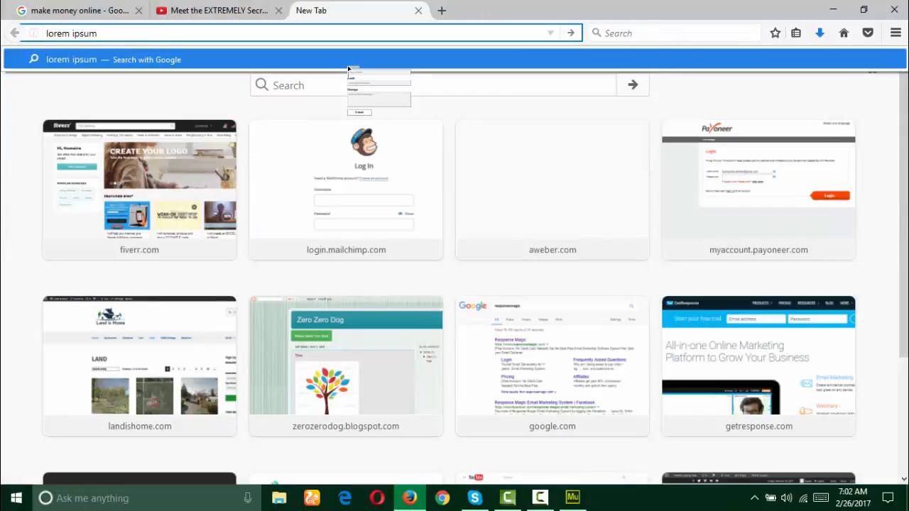
key("Return")
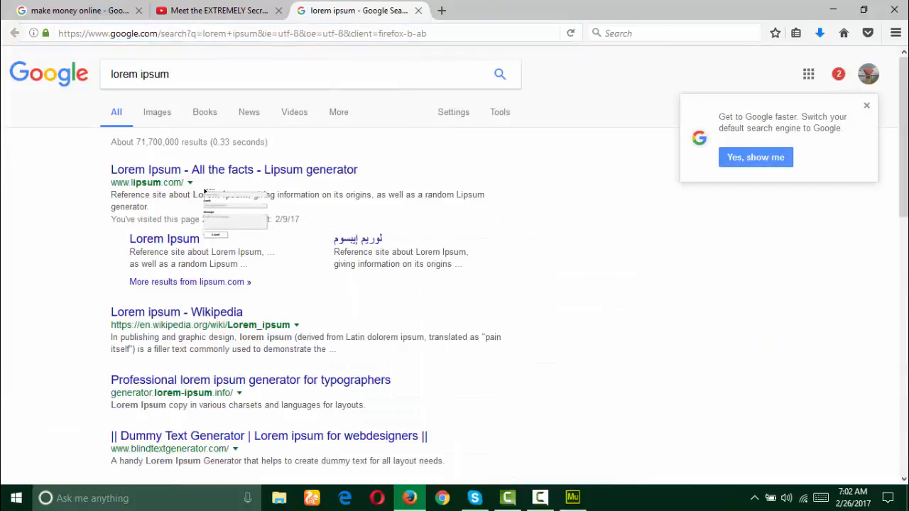
left_click(182, 171)
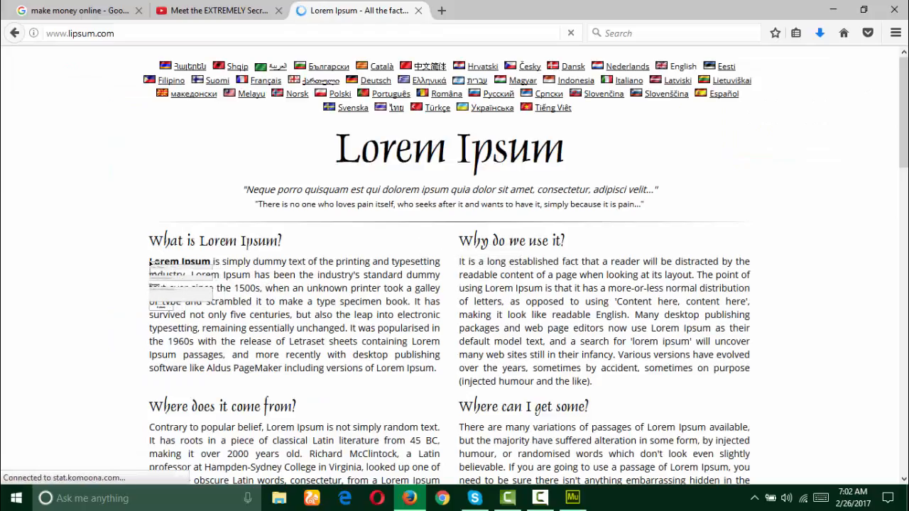
Step: Drag the 'What is Lorem Ipsum' paragraph into the Muse top text frame
left_click_drag(149, 262, 211, 284)
left_click(180, 275)
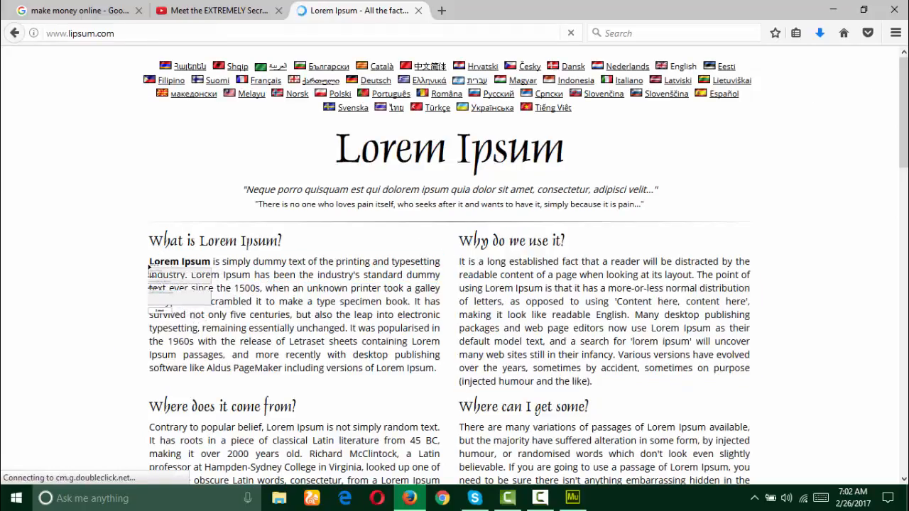
left_click_drag(150, 262, 336, 310)
left_click_drag(569, 501, 327, 129)
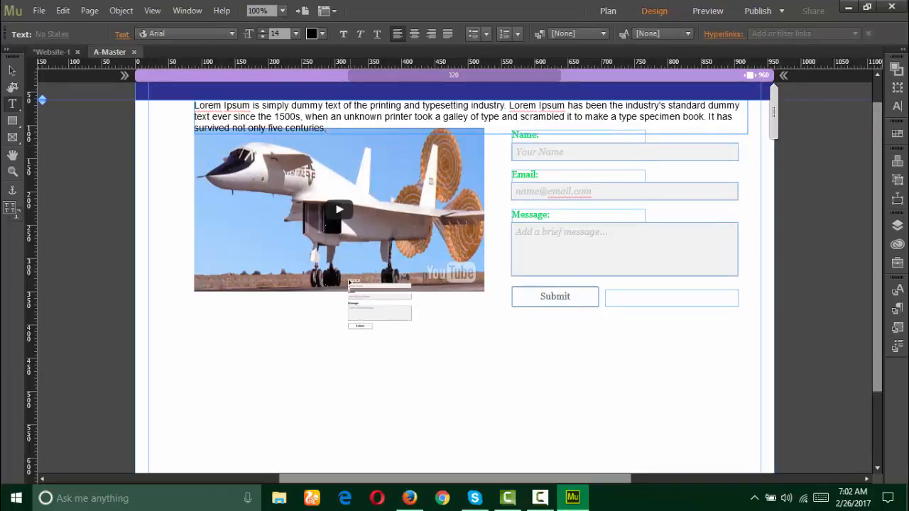
Step: Nudge the YouTube video and contact form down below the Lorem Ipsum text, then resize its frame
left_click(11, 71)
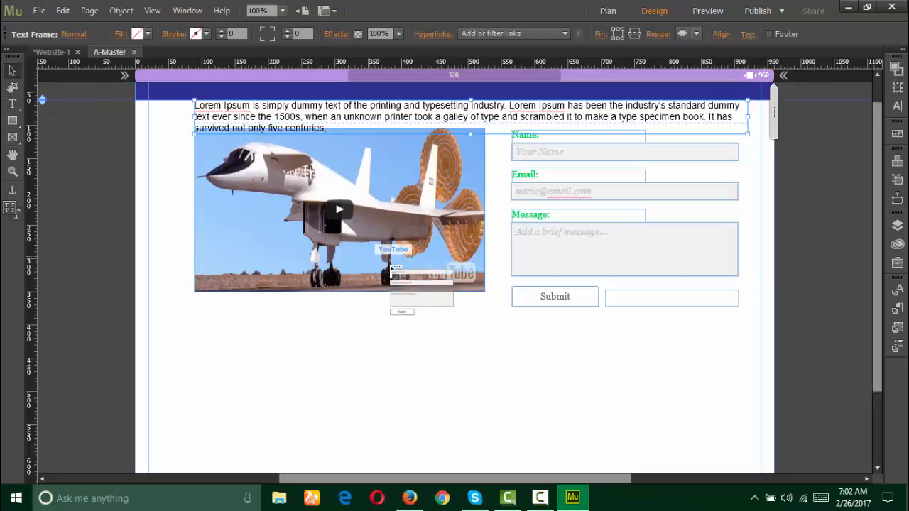
left_click(411, 275)
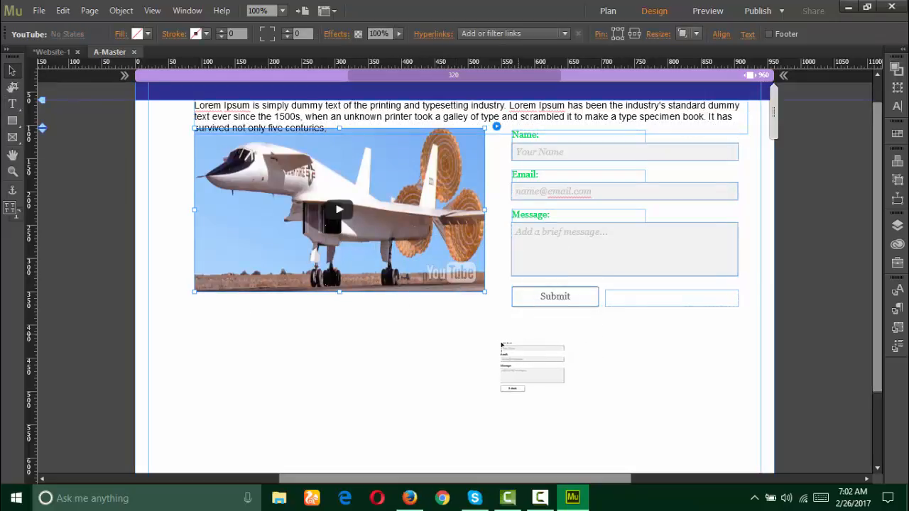
left_click_drag(168, 307, 755, 164)
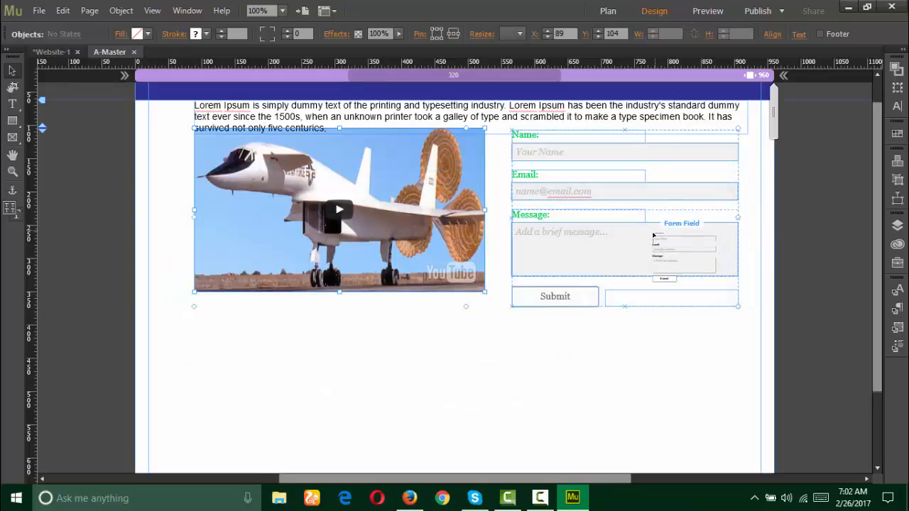
left_click_drag(653, 236, 692, 354)
key("Down")
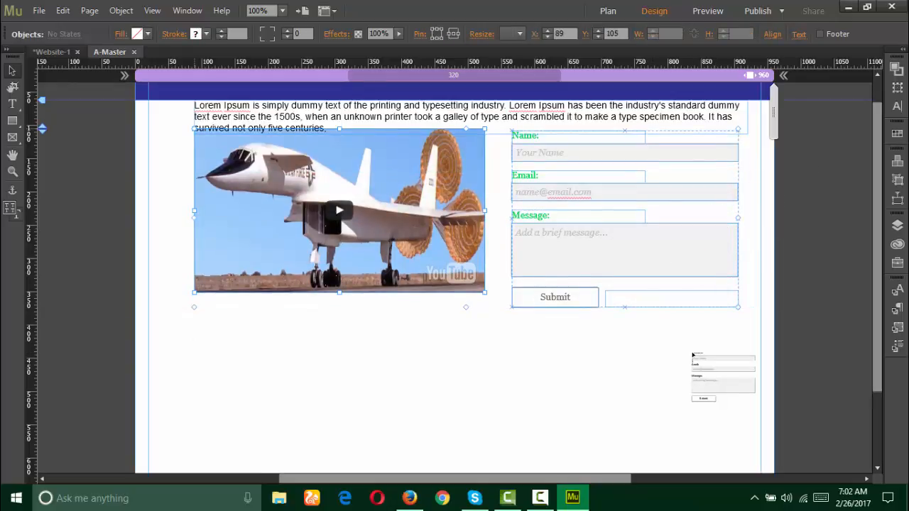
key("shift+Down")
key("Down")
key("Down")
key("Down")
key("Down")
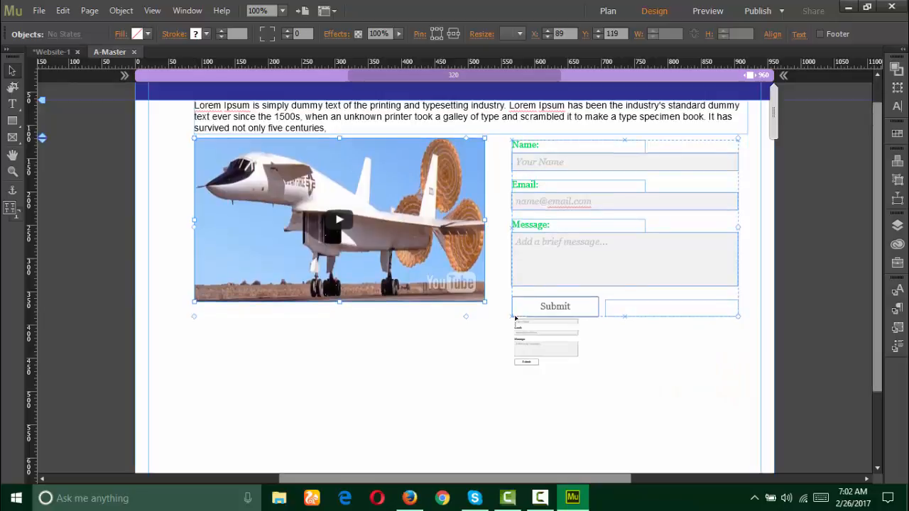
key("Down")
key("Down")
key("Down")
key("Down")
key("Down")
key("Down")
key("Down")
key("Down")
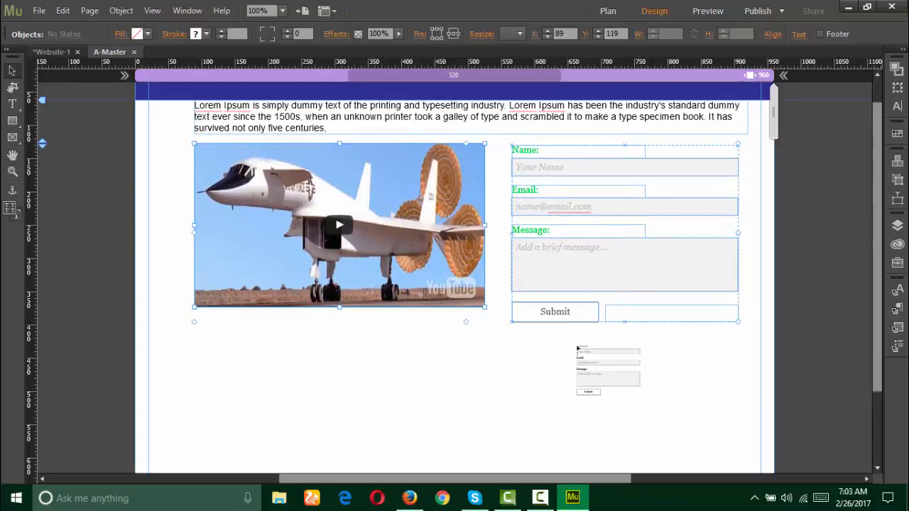
key("shift+Down")
key("shift+Down")
key("shift+Down")
key("shift+Down")
key("shift+Down")
key("shift+Down")
key("shift+Down")
key("shift+Down")
key("shift+Down")
key("shift+Down")
key("shift+Down")
key("shift+Down")
key("shift+Down")
key("shift+Down")
key("shift+Down")
key("shift+Down")
key("shift+Down")
key("shift+Down")
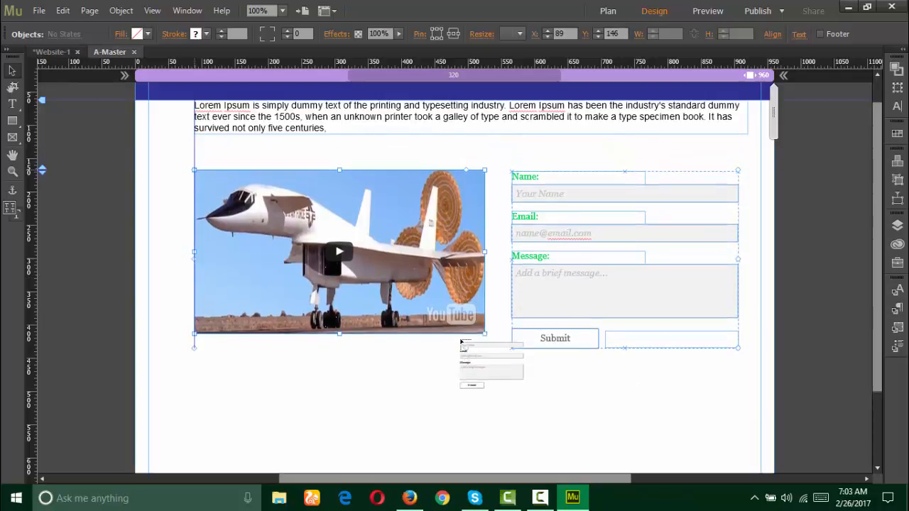
key("shift+Down")
left_click_drag(465, 402, 689, 169)
left_click_drag(713, 170, 387, 133)
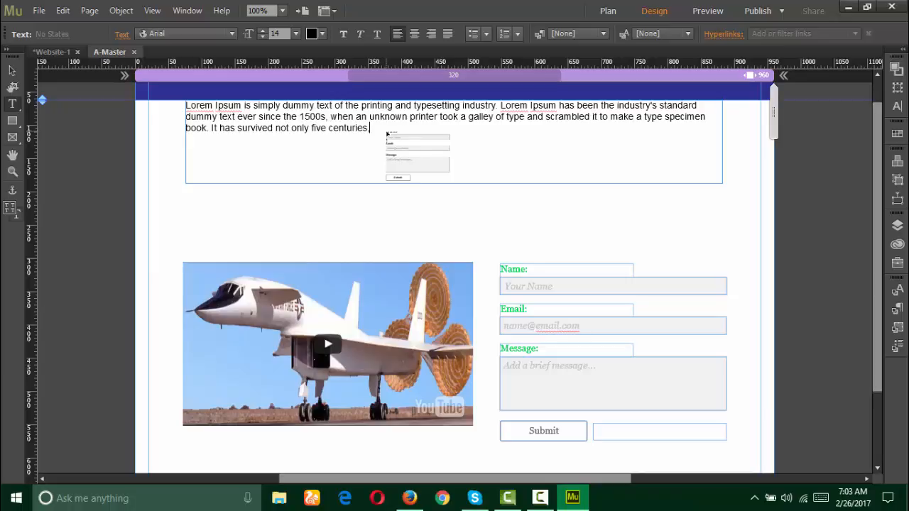
Step: Centre-align the whole Lorem Ipsum paragraph and prepare space above it for a header line
key("ctrl+a")
left_click(414, 34)
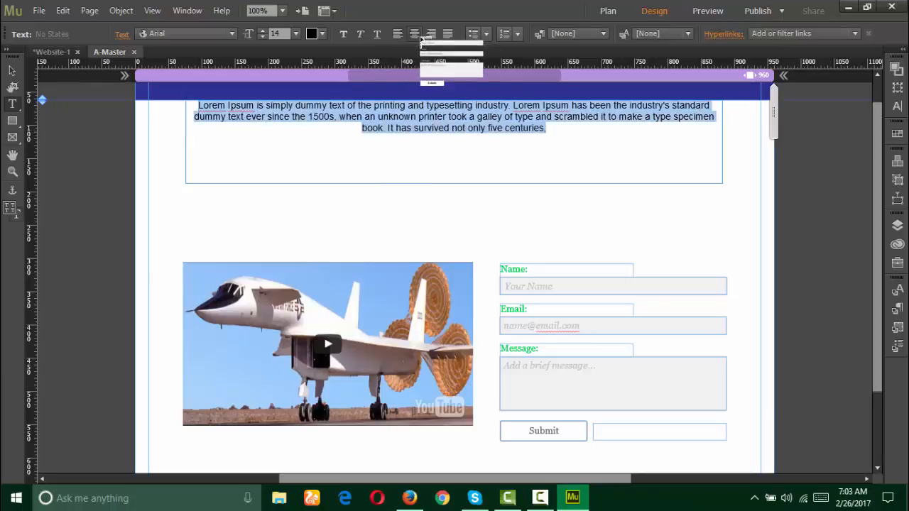
left_click_drag(420, 38, 491, 116)
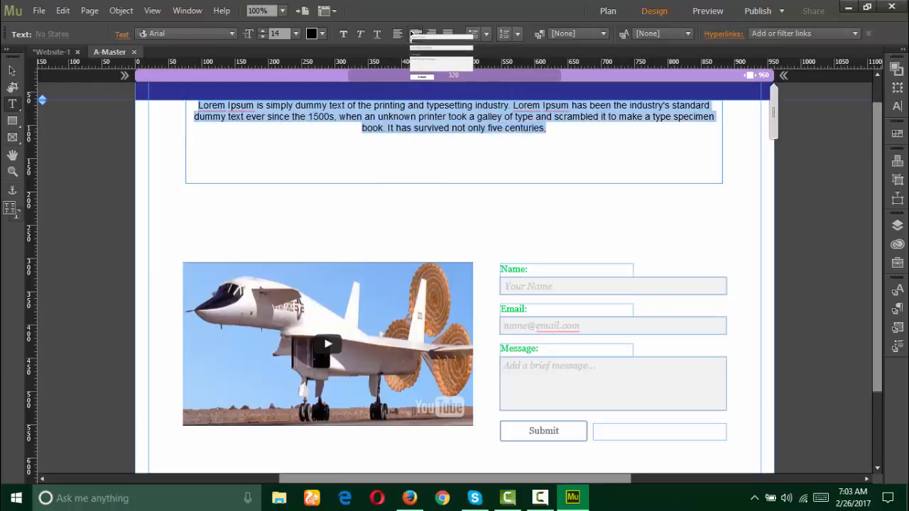
left_click(446, 34)
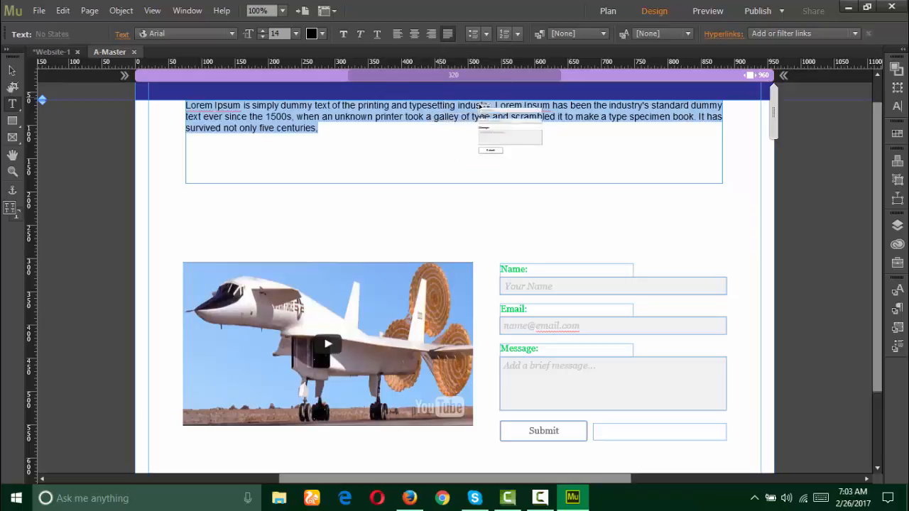
left_click(414, 34)
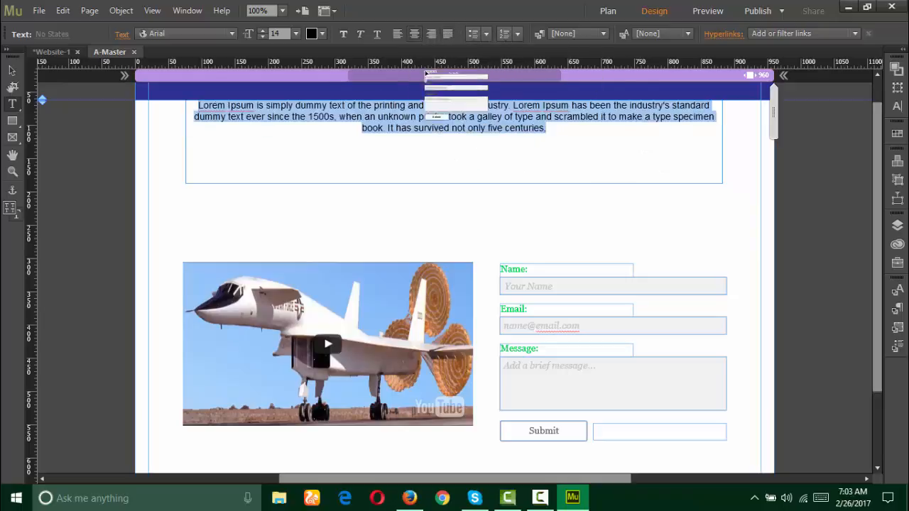
left_click(438, 132)
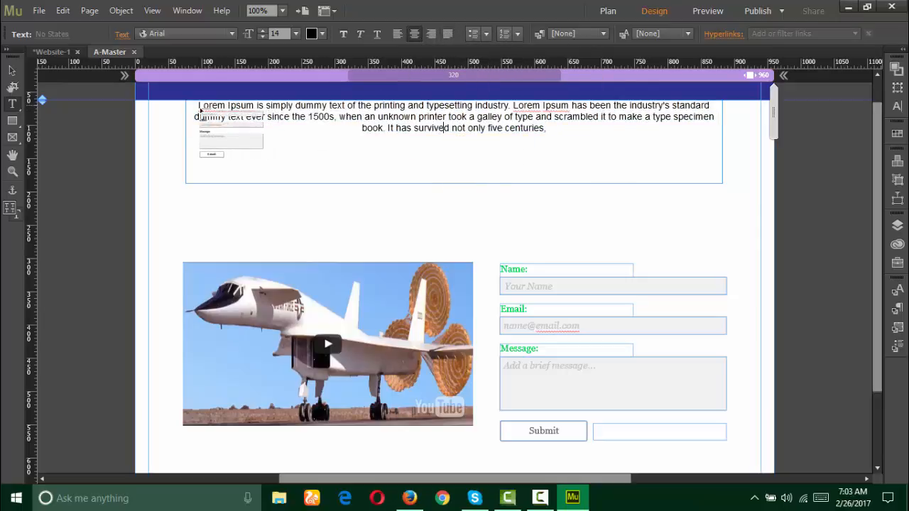
left_click_drag(251, 118, 519, 182)
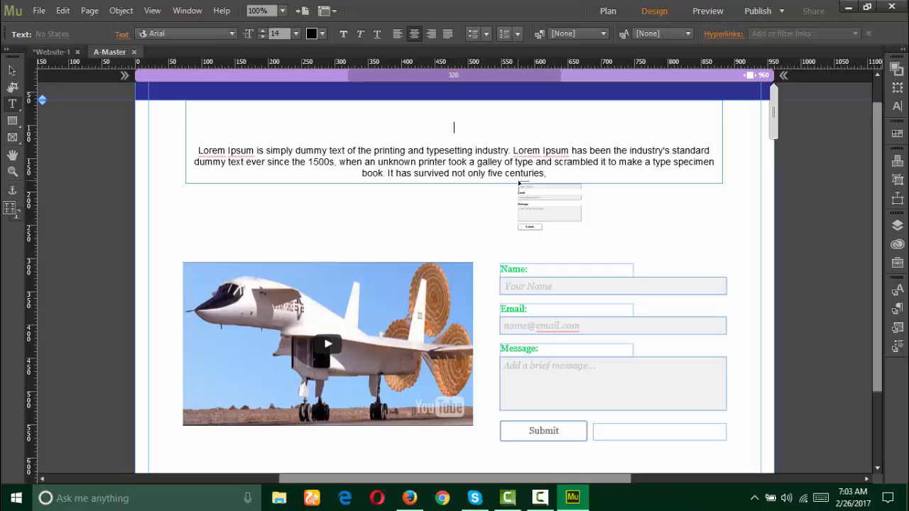
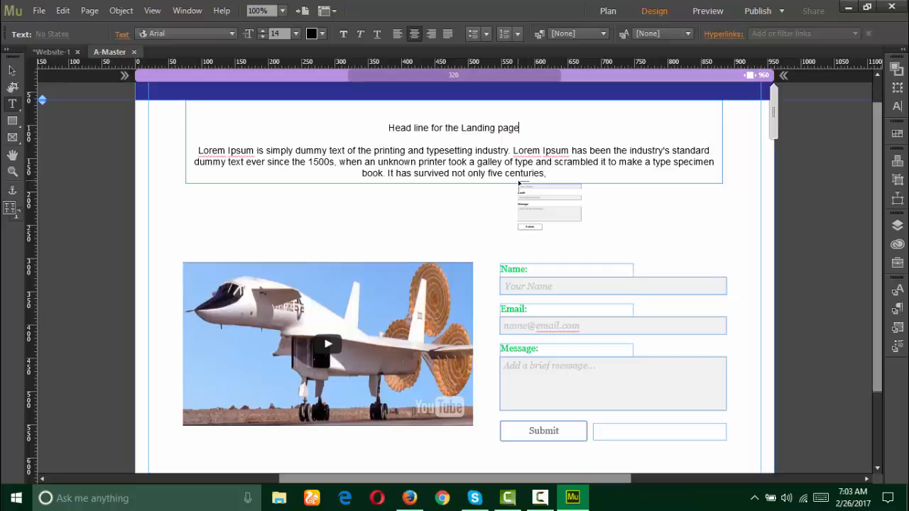
Step: Colour the landing-page headline red ED003B, replacing a first cyan 18 pt attempt
left_click_drag(519, 184, 310, 239)
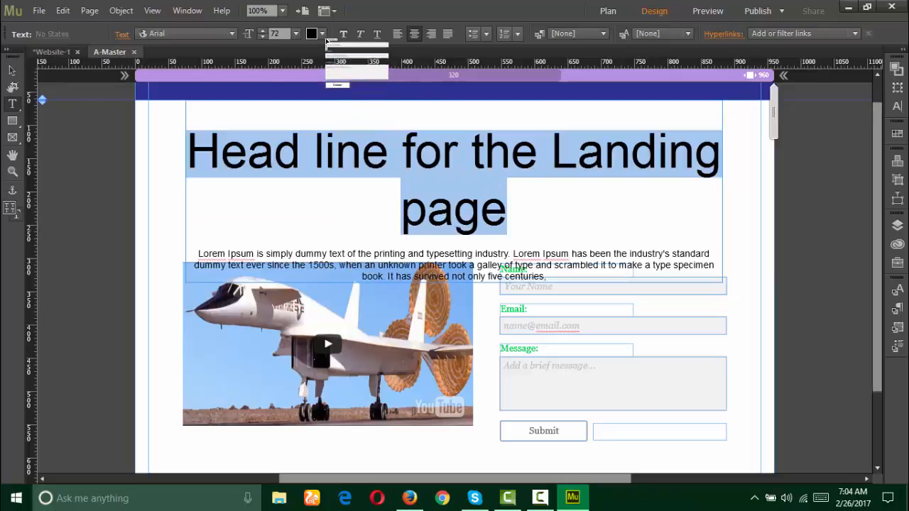
left_click(325, 35)
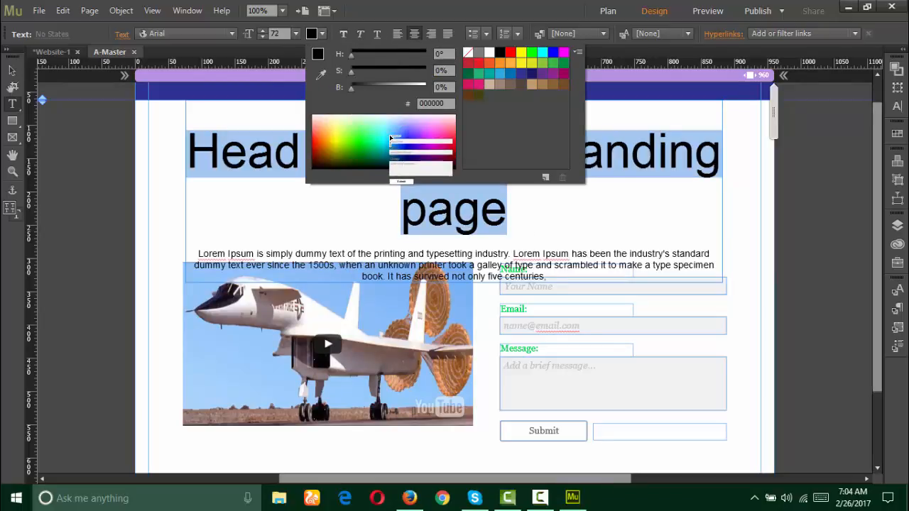
left_click(390, 142)
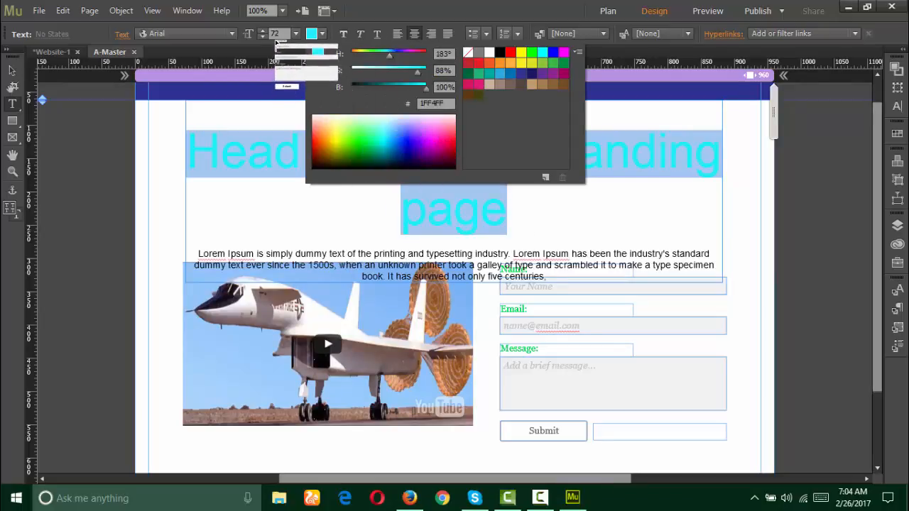
left_click(295, 34)
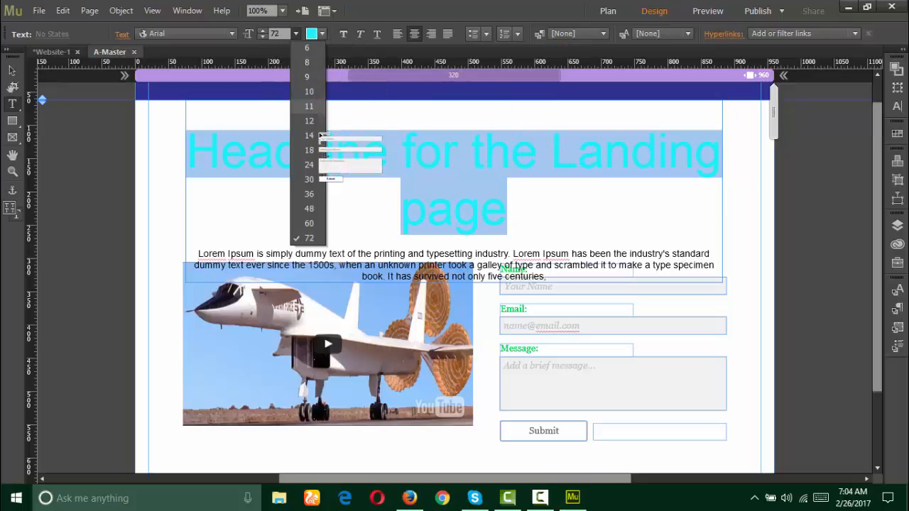
left_click(323, 146)
left_click(403, 135)
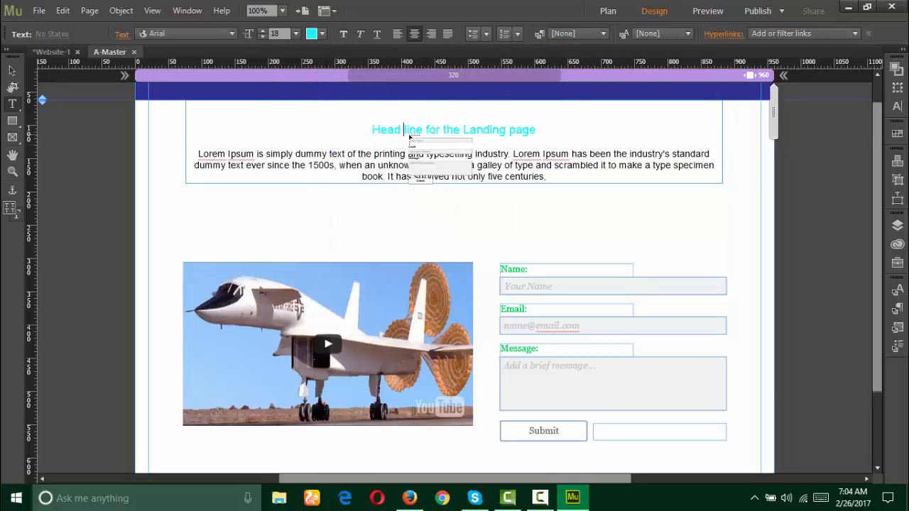
left_click(446, 133)
left_click_drag(554, 139, 380, 135)
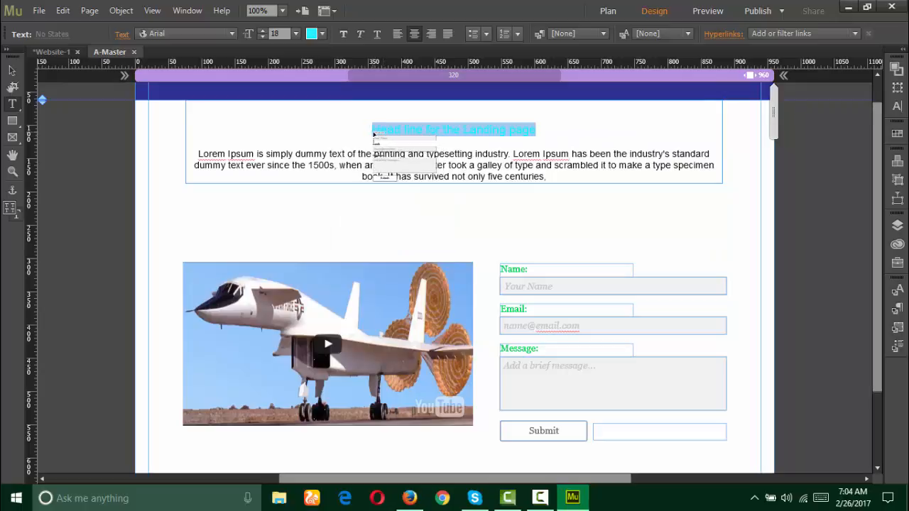
left_click(312, 33)
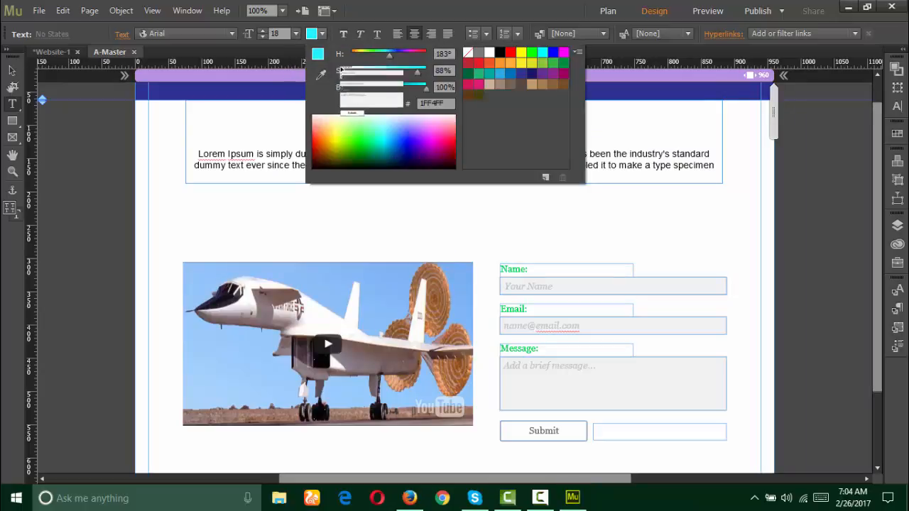
left_click_drag(444, 137, 450, 144)
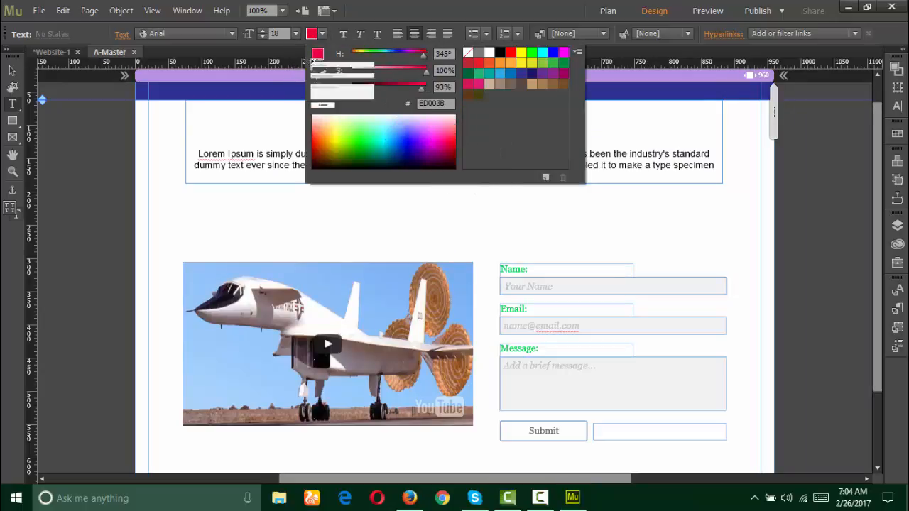
left_click(296, 52)
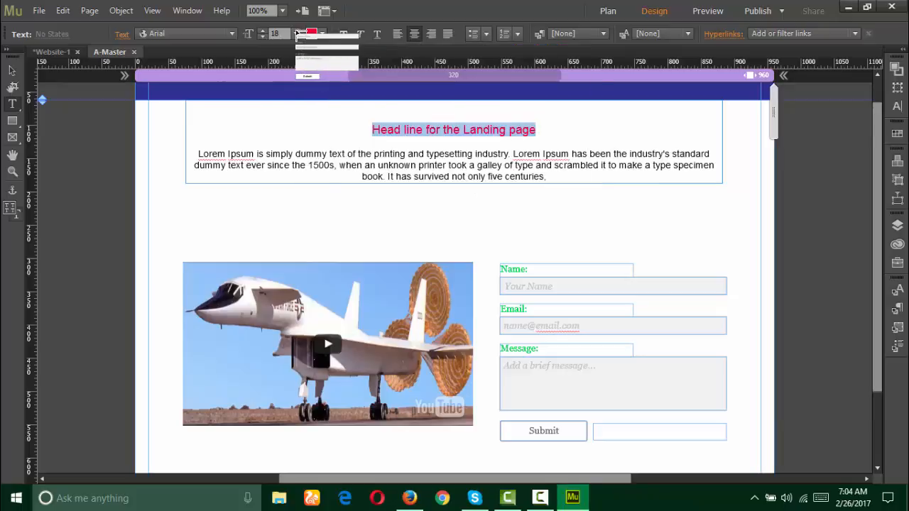
Step: Make the red headline Bold at 48 pt
left_click(295, 33)
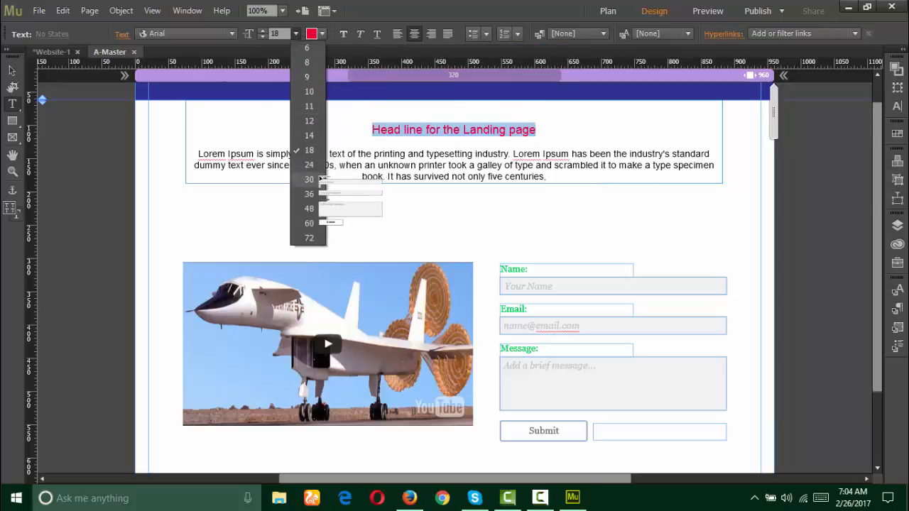
left_click(309, 179)
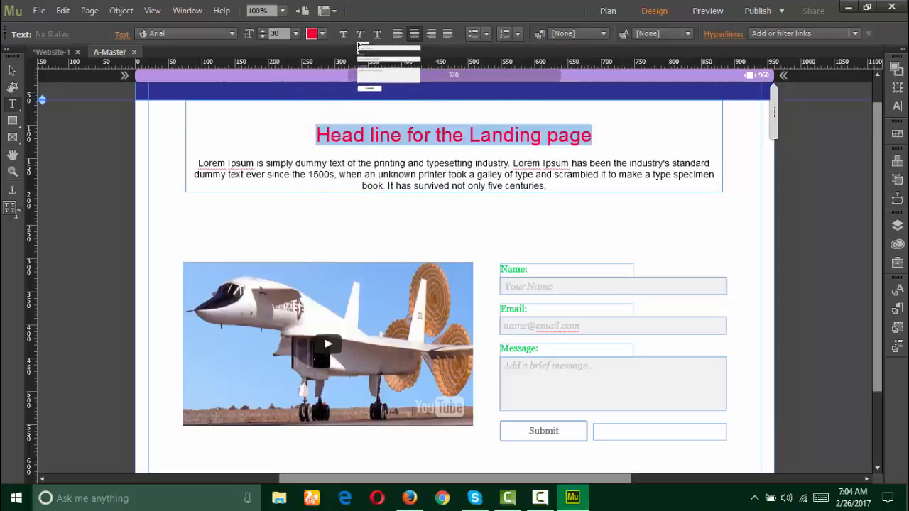
left_click(347, 34)
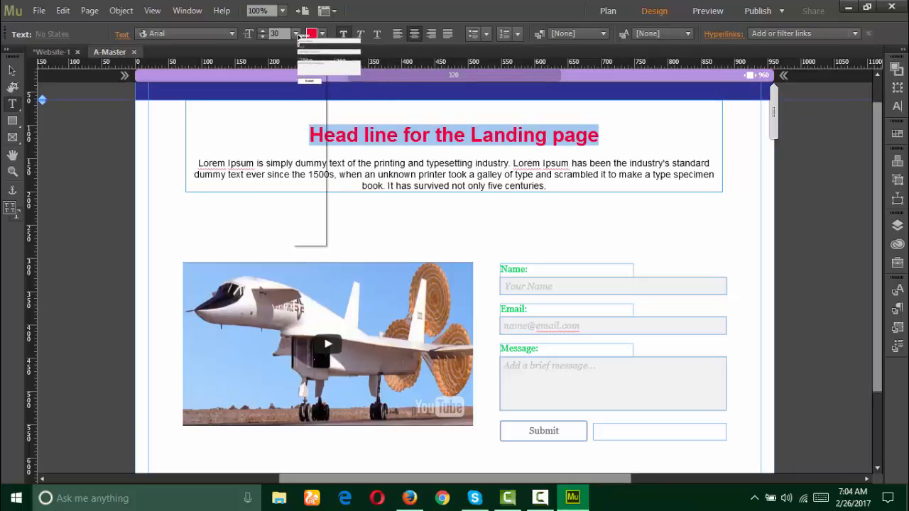
left_click(313, 207)
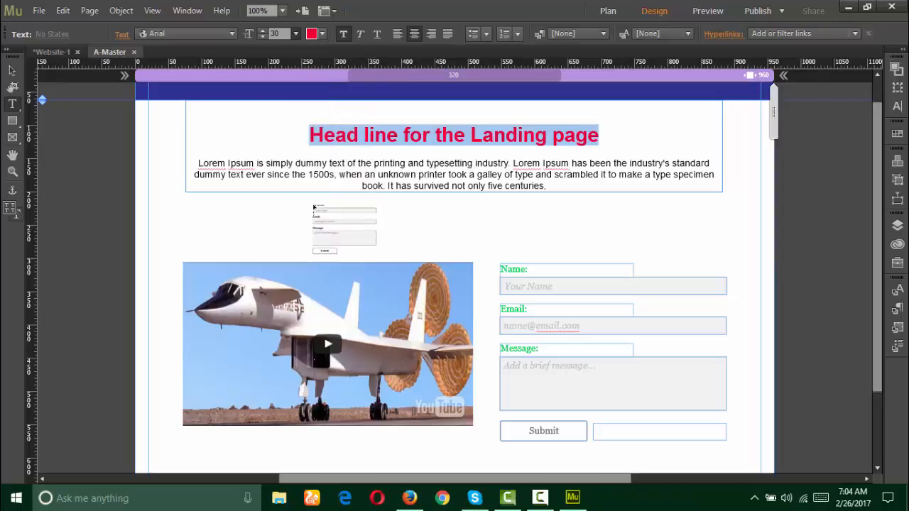
Step: Turn the Lorem Ipsum paragraph under the headline blue (1100CF)
left_click(619, 172)
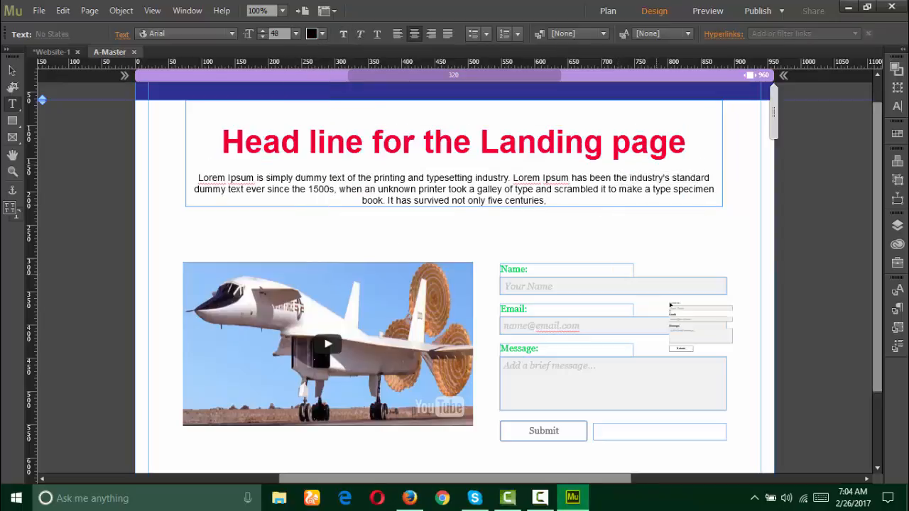
left_click_drag(669, 305, 321, 34)
left_click(321, 34)
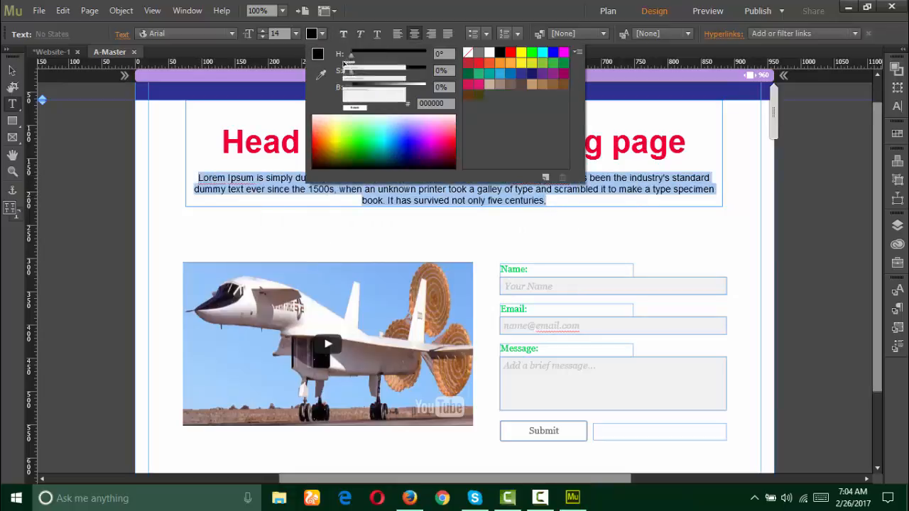
left_click(412, 149)
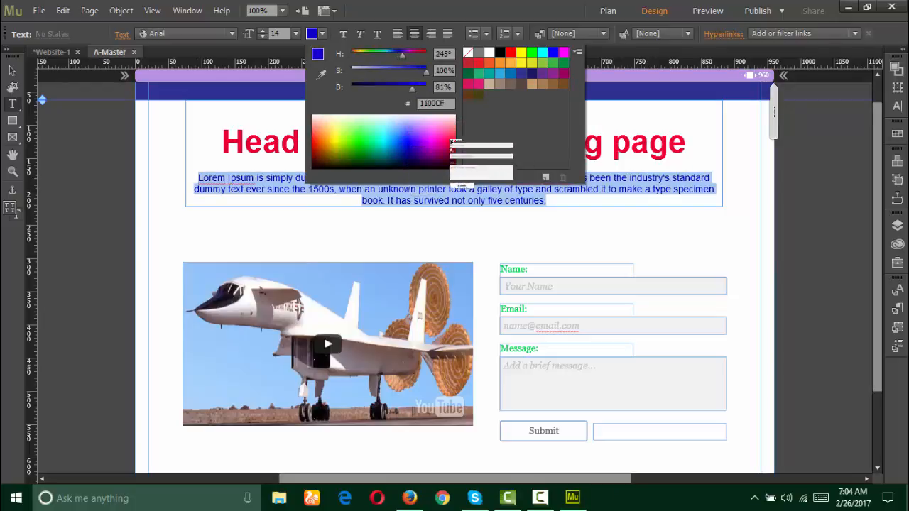
left_click(675, 119)
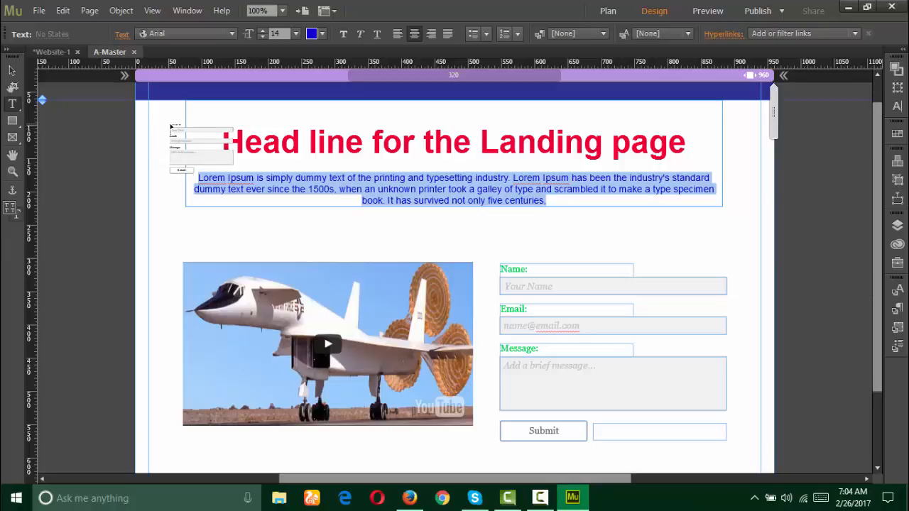
left_click(12, 70)
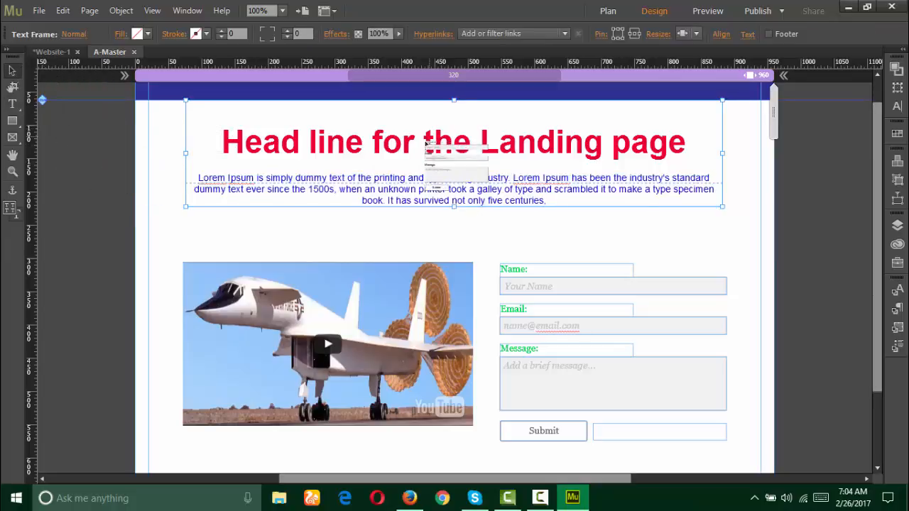
left_click(317, 229)
scroll(528, 239, "down", 1)
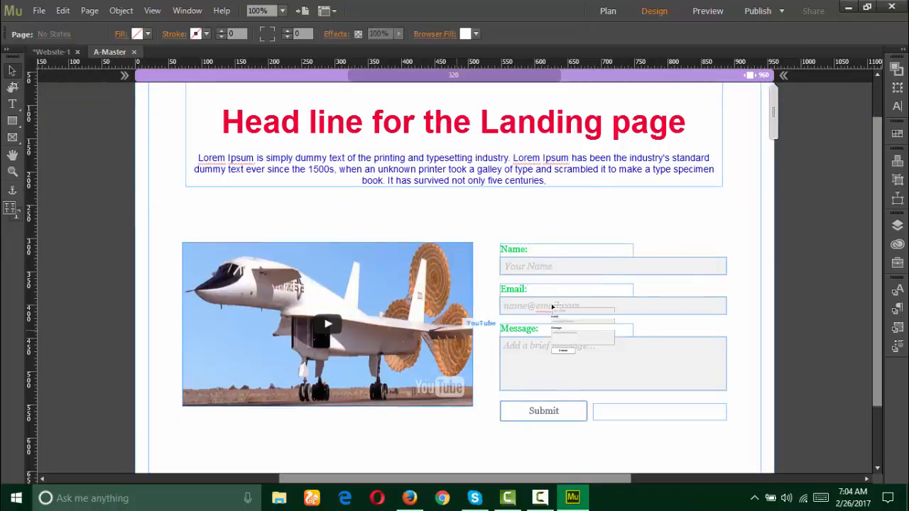
Step: Place the Logo image from the Template Image folder at the blue header's top-left
scroll(552, 307, "down", 1)
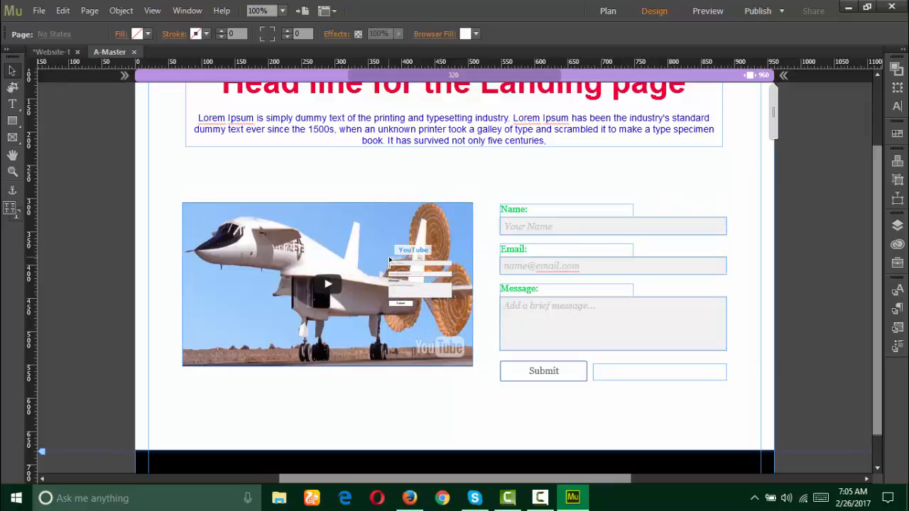
scroll(398, 256, "up", 3)
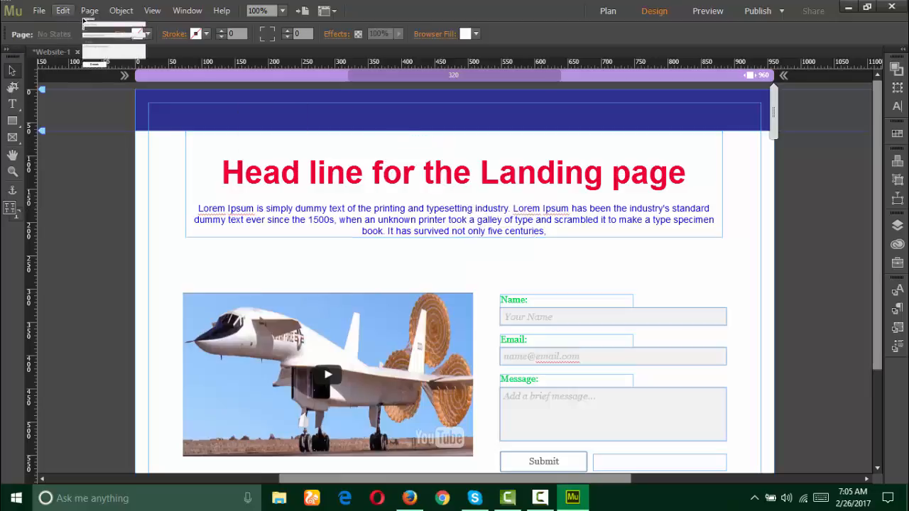
left_click(40, 11)
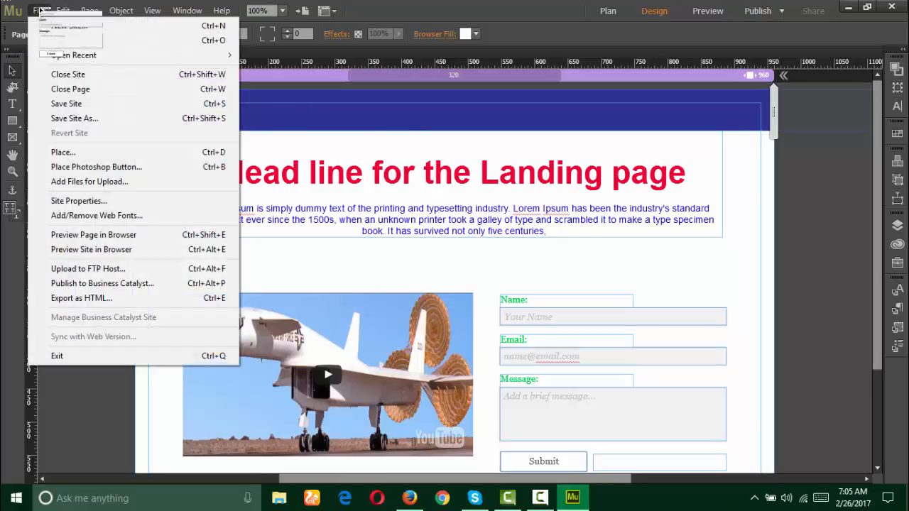
left_click(140, 154)
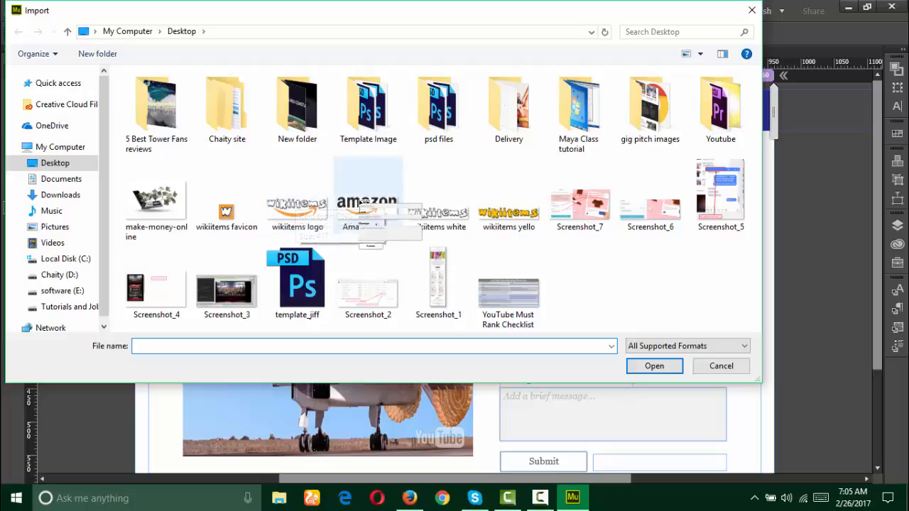
left_click_drag(455, 144, 381, 129)
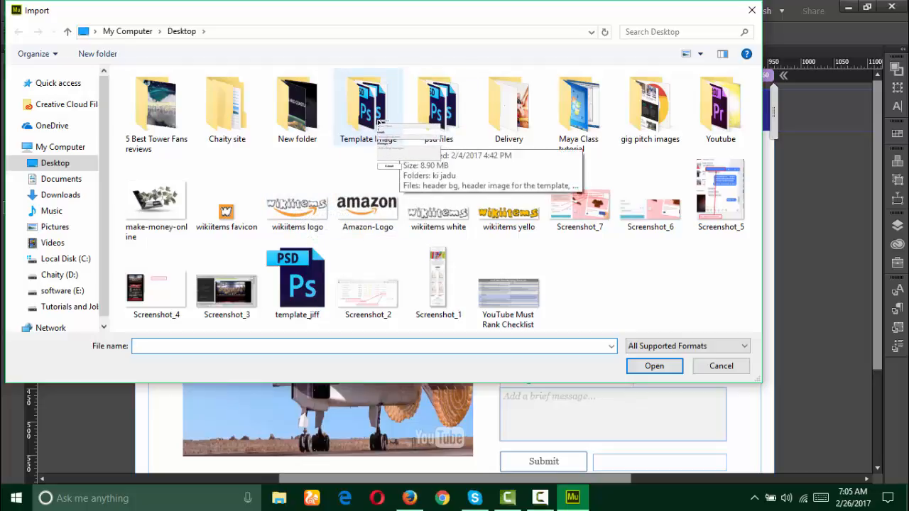
double_click(378, 122)
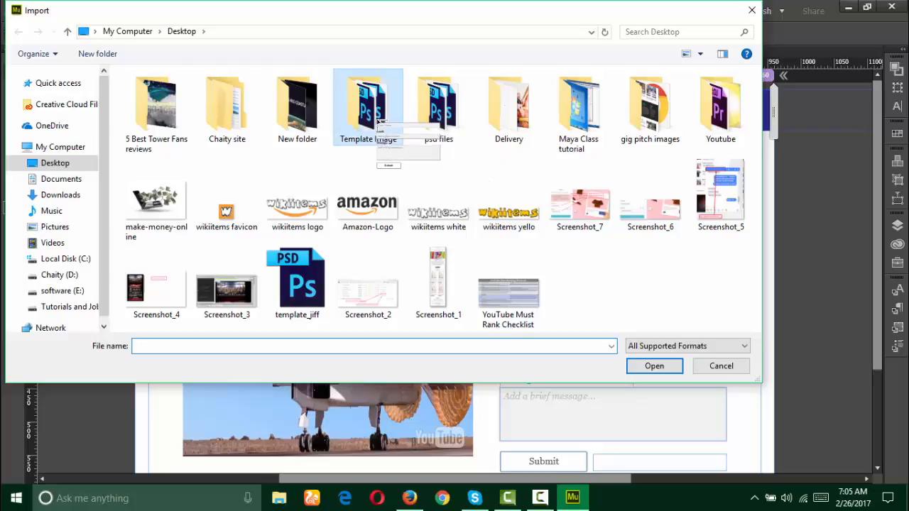
left_click(625, 128)
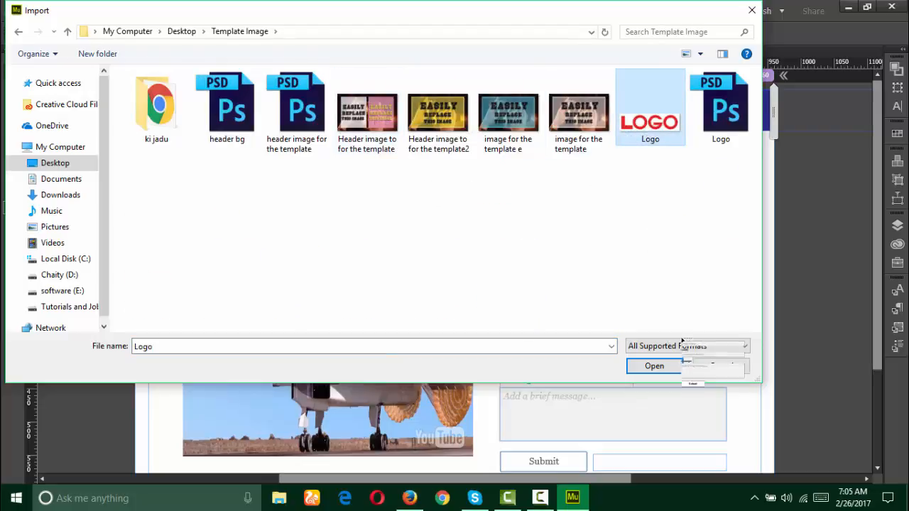
left_click(654, 366)
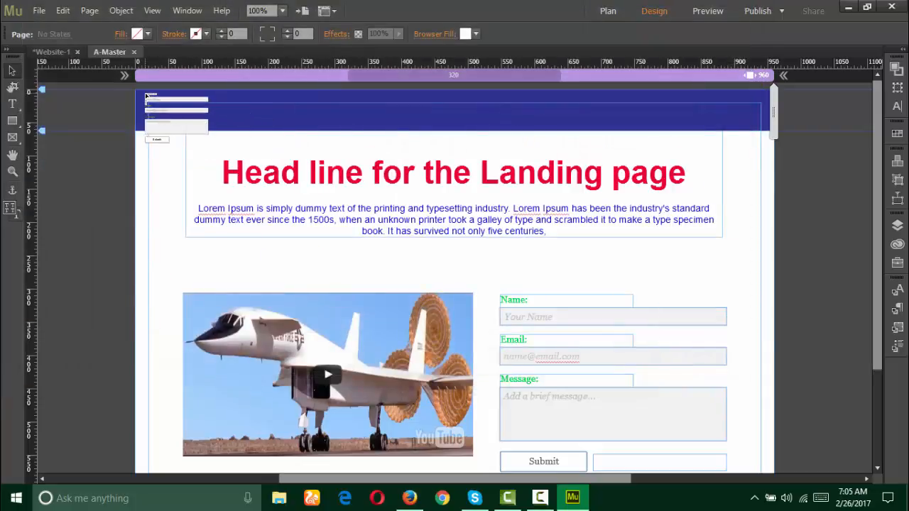
left_click_drag(145, 92, 210, 124)
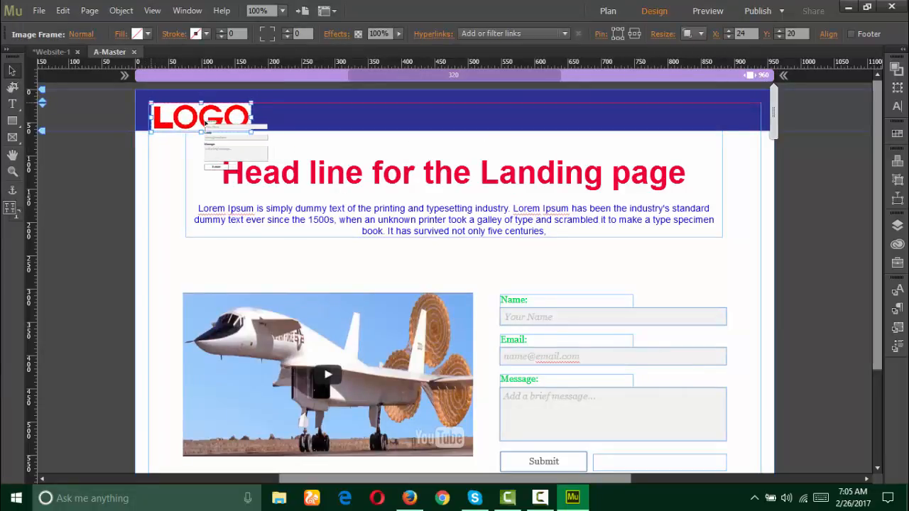
left_click(160, 187)
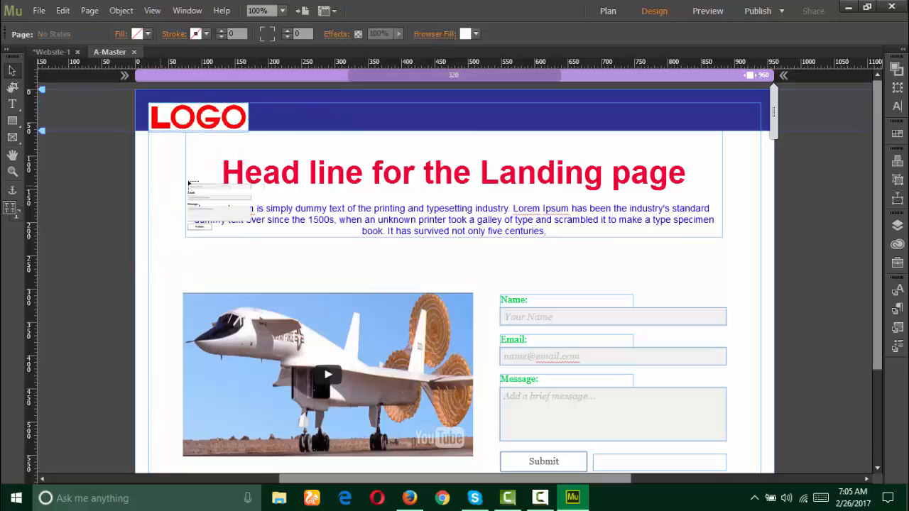
Step: Uncheck Autoplay in the YouTube widget's options and start a Preview of the page
left_click_drag(494, 236, 483, 318)
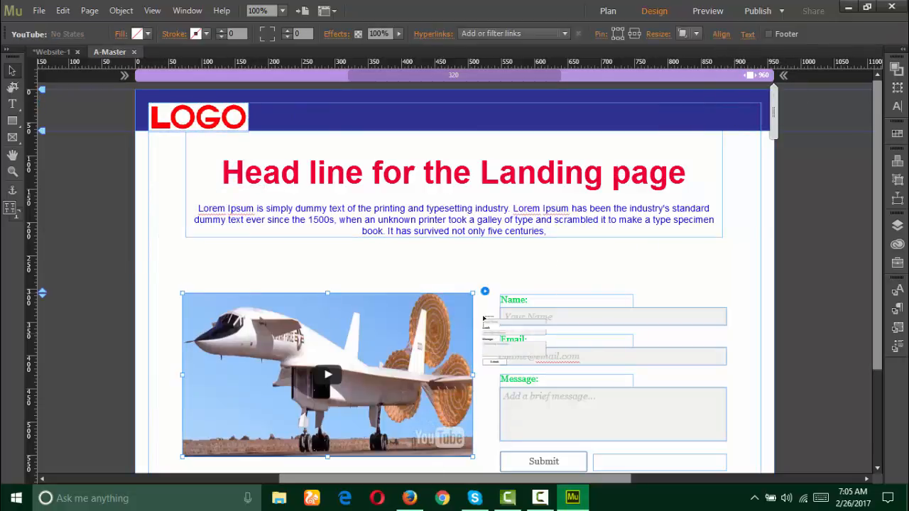
left_click(485, 291)
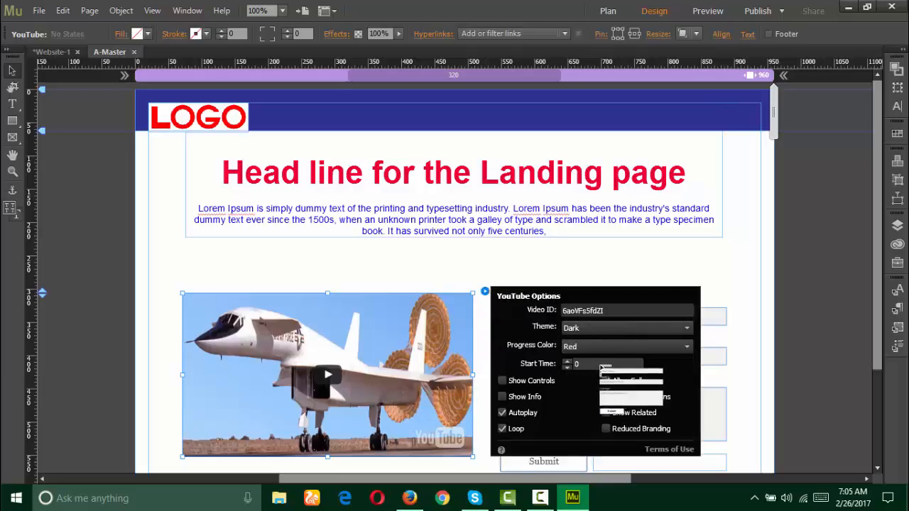
left_click(502, 413)
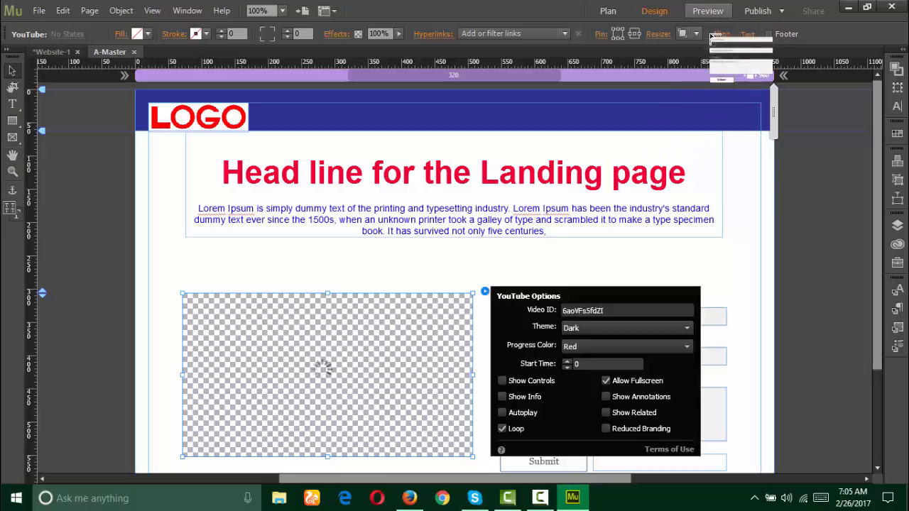
left_click(708, 11)
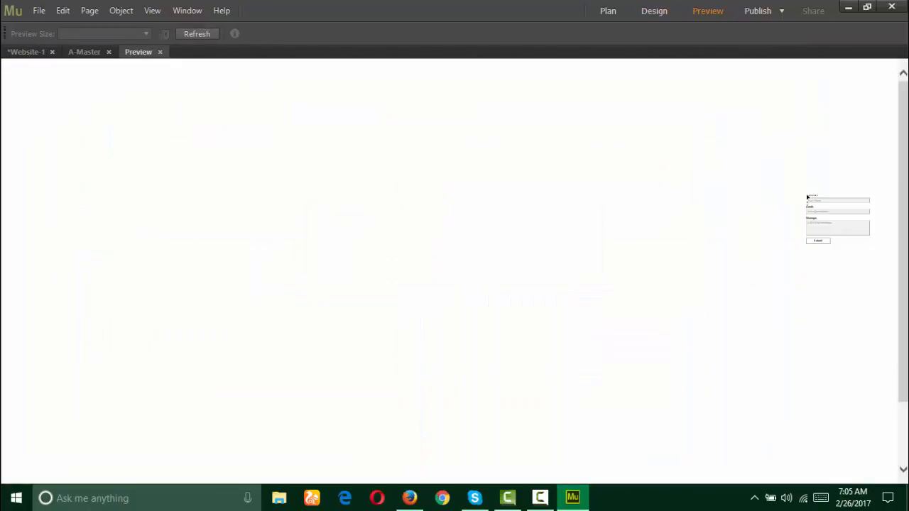
Step: Scroll up and down through the previewed desktop landing page to inspect it
scroll(808, 197, "down", 1)
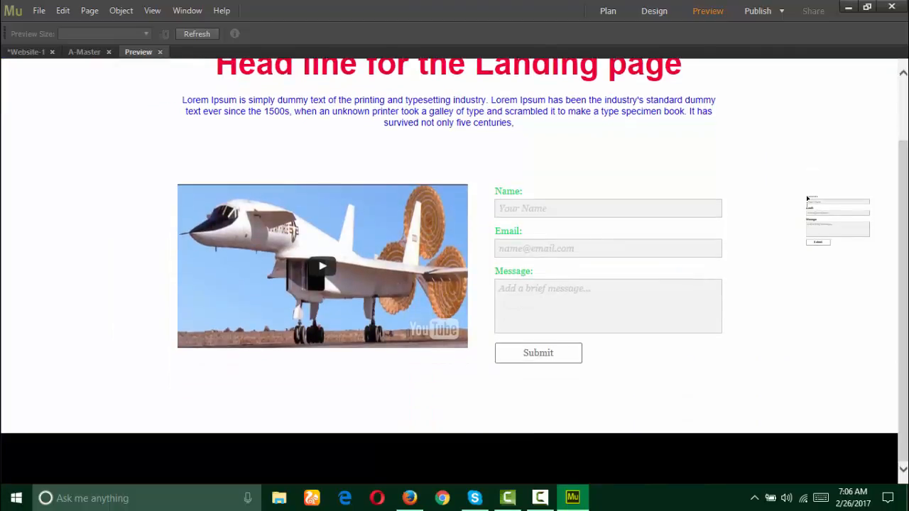
scroll(807, 201, "up", 1)
scroll(807, 201, "down", 1)
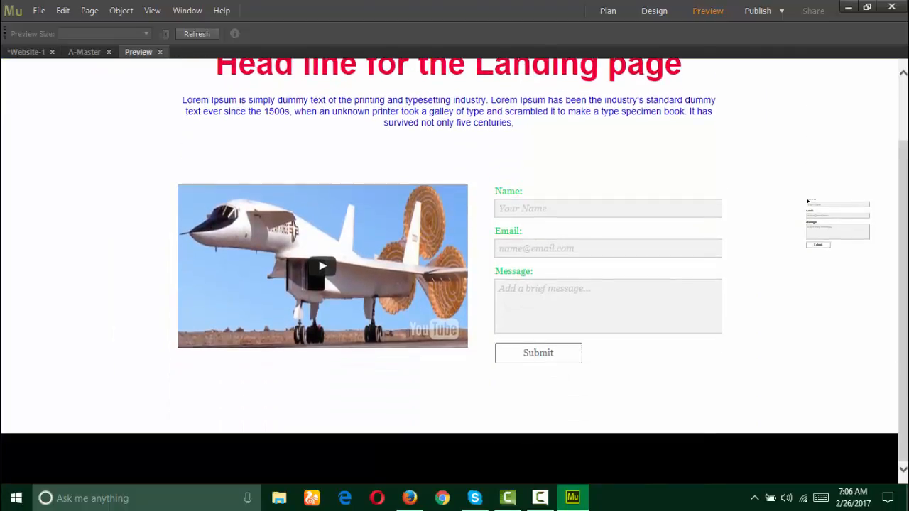
scroll(807, 202, "up", 1)
scroll(808, 202, "down", 1)
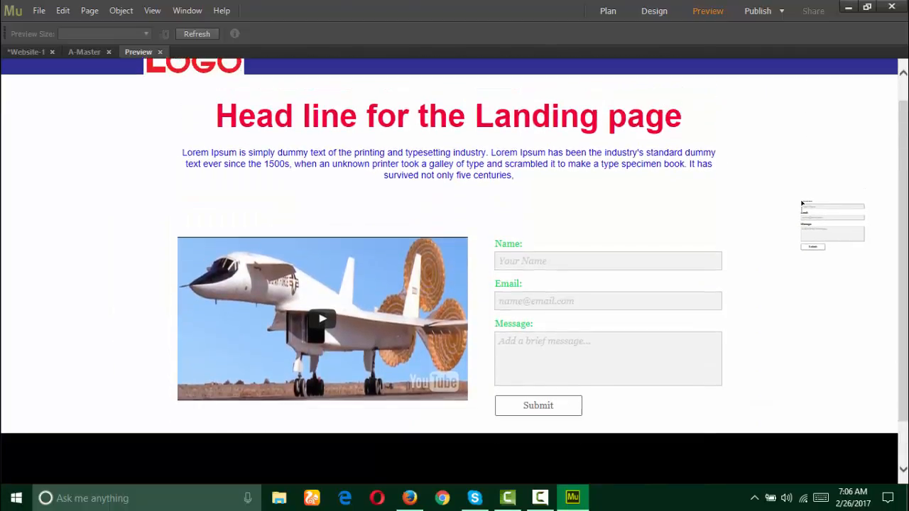
left_click_drag(779, 285, 623, 47)
scroll(675, 376, "up", 1)
scroll(669, 371, "down", 1)
scroll(669, 371, "down", 1)
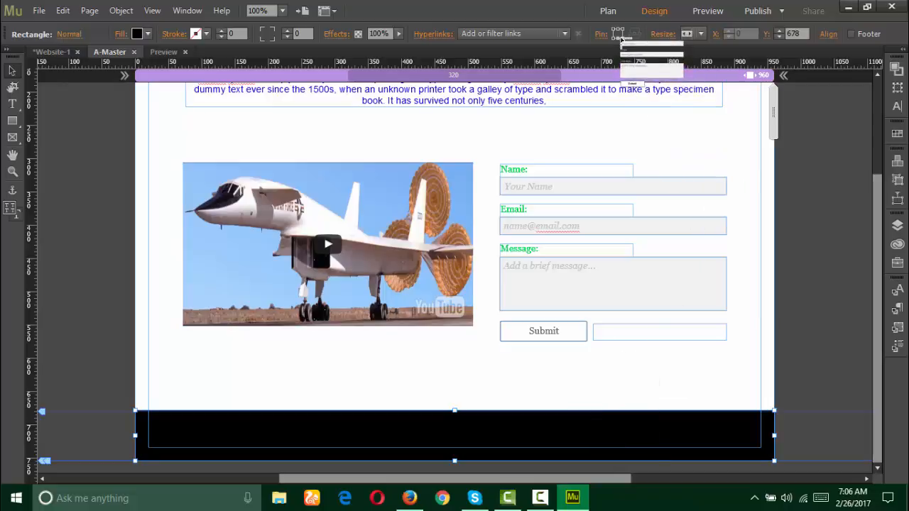
Step: Reopen the preview, check the page once more, and return to Design mode
left_click(713, 12)
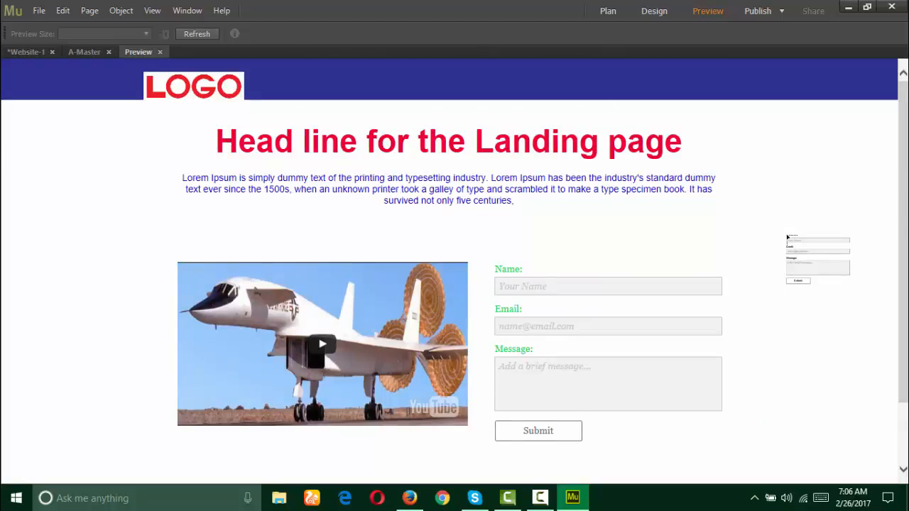
scroll(787, 236, "down", 2)
scroll(826, 264, "up", 1)
scroll(826, 265, "down", 1)
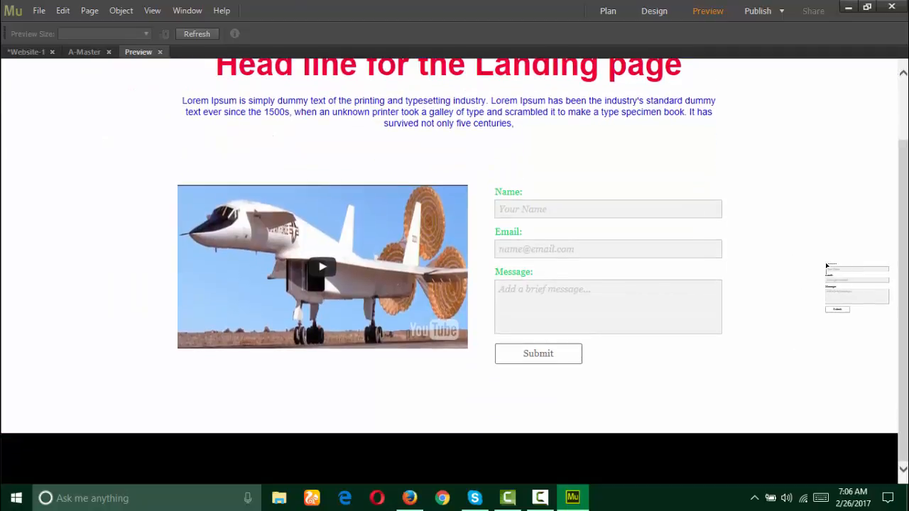
scroll(827, 266, "up", 1)
scroll(824, 265, "down", 1)
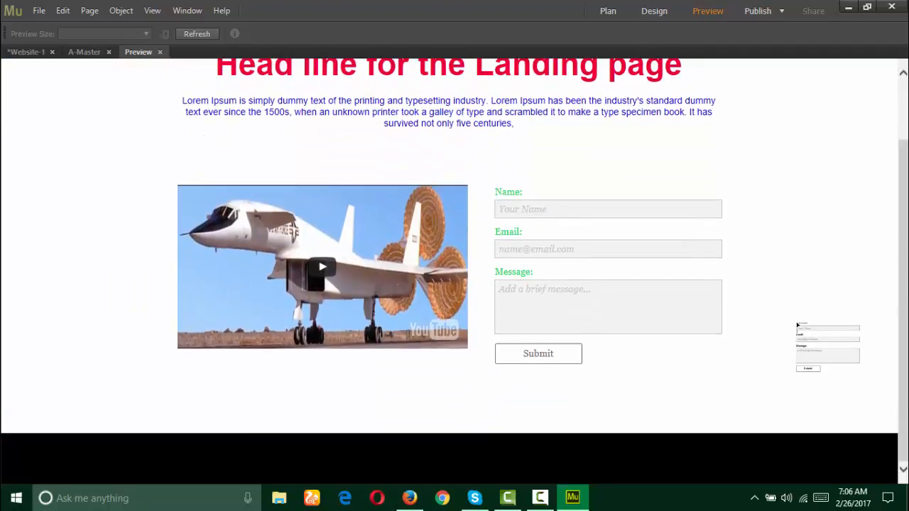
left_click_drag(791, 321, 518, 382)
scroll(736, 395, "up", 1)
left_click_drag(535, 355, 541, 233)
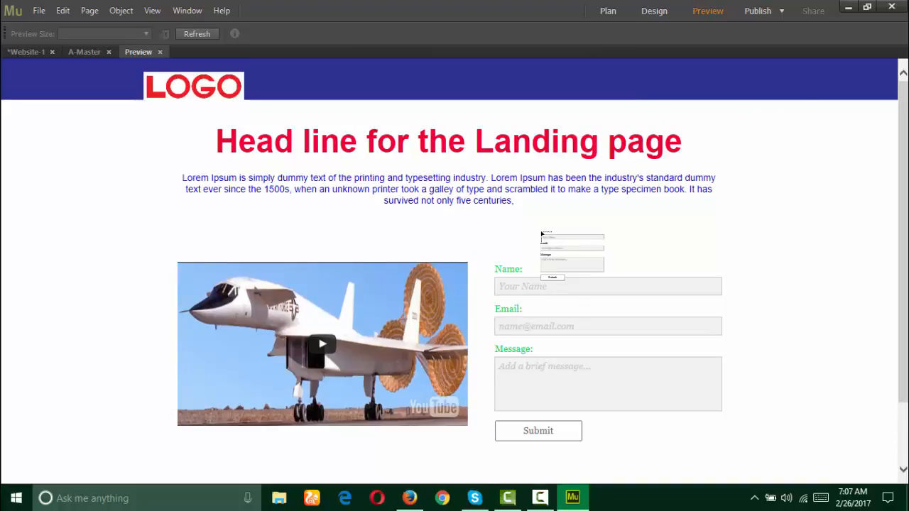
left_click_drag(541, 233, 561, 159)
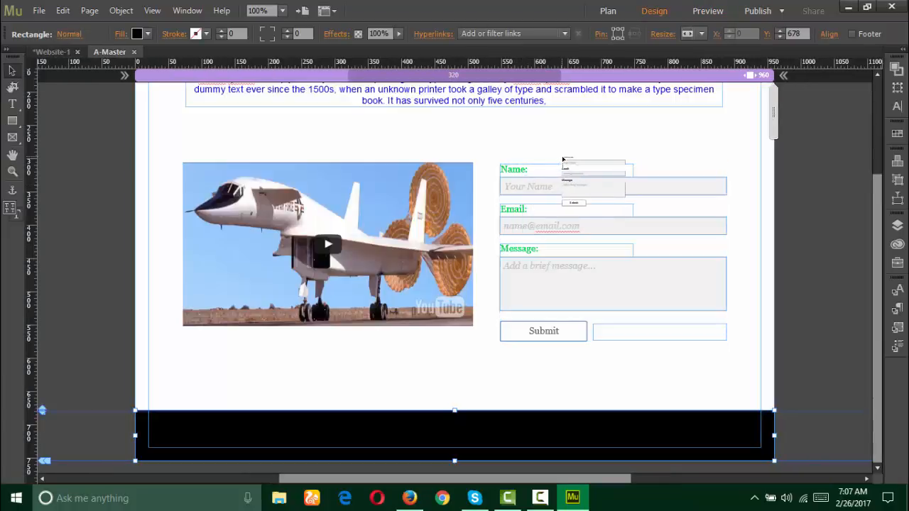
left_click_drag(581, 156, 768, 79)
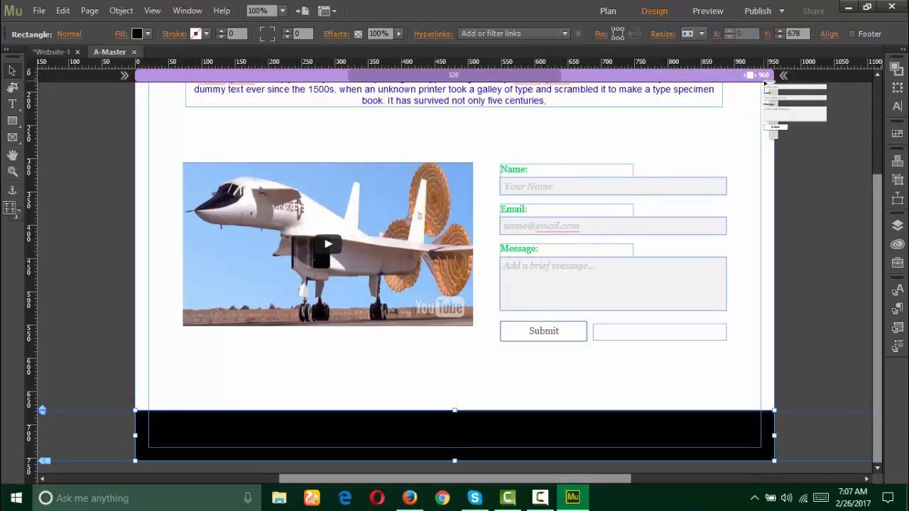
mouse_move(765, 83)
left_mouse_down()
mouse_move(750, 76)
mouse_move(775, 82)
mouse_move(266, 76)
mouse_move(787, 78)
mouse_move(636, 77)
mouse_move(764, 75)
mouse_move(510, 146)
mouse_move(492, 186)
mouse_move(414, 165)
mouse_move(646, 199)
mouse_move(764, 130)
mouse_move(765, 114)
mouse_move(561, 133)
mouse_move(561, 86)
mouse_move(570, 76)
mouse_move(620, 128)
left_mouse_up()
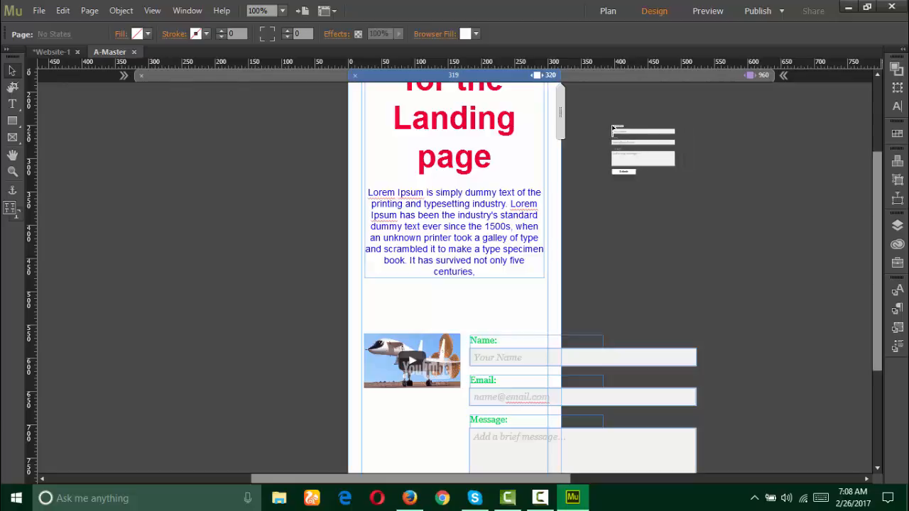
Step: In the 320 px phone layout, select the headline text frame to begin rearranging
left_click_drag(615, 128, 878, 165)
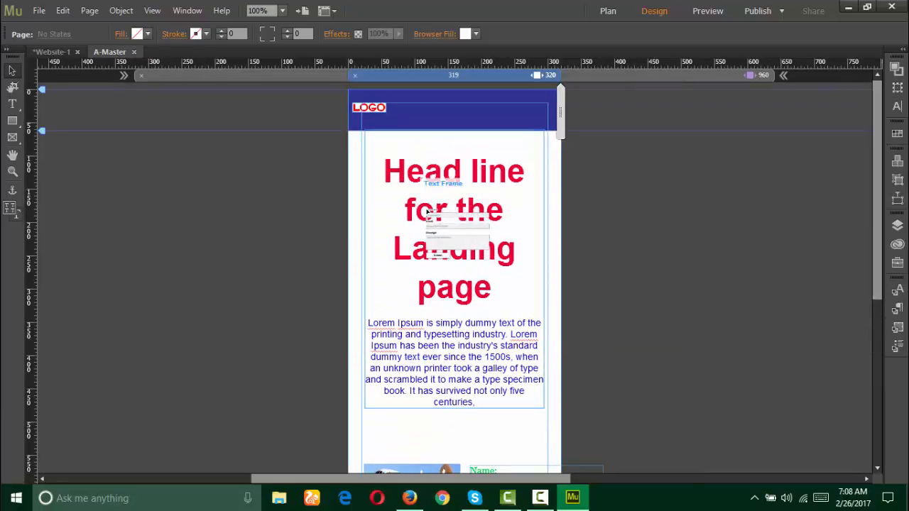
left_click_drag(426, 211, 514, 252)
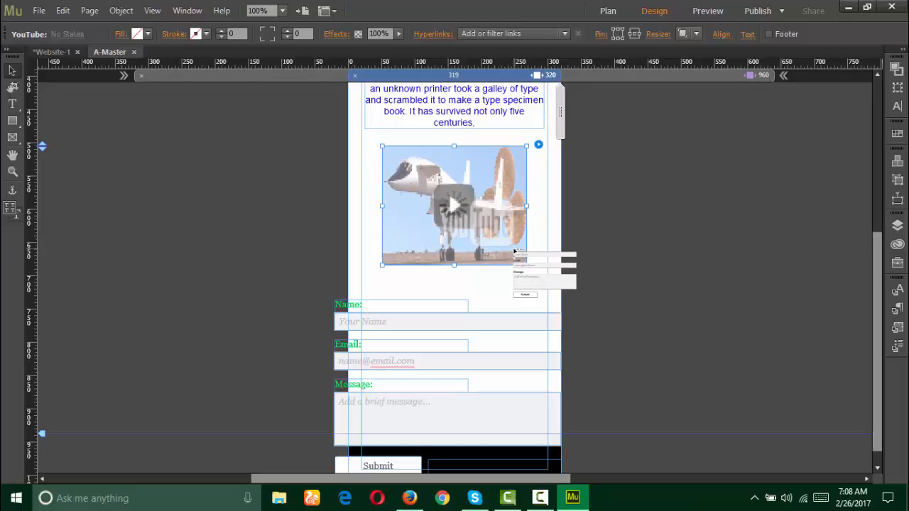
Step: Resize the YouTube video from its corners to span the 320 px column
left_click_drag(515, 250, 598, 271)
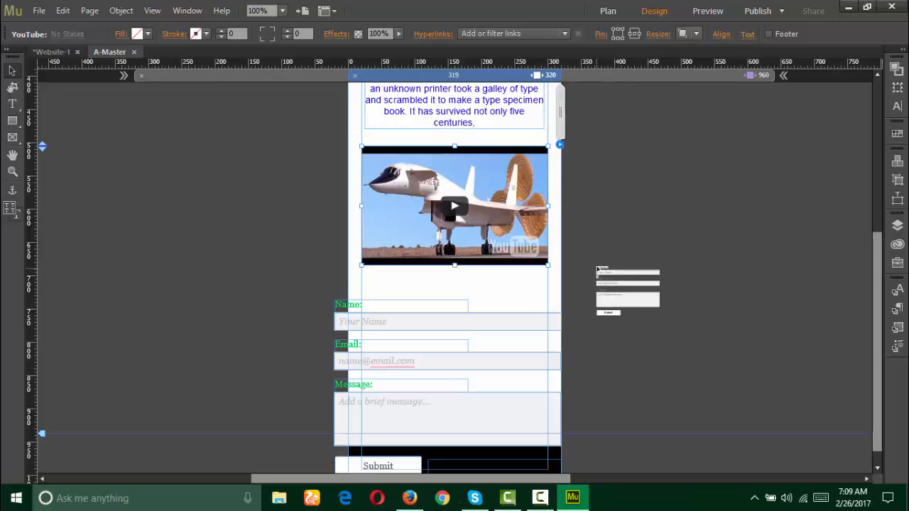
mouse_move(598, 270)
left_mouse_down()
mouse_move(540, 227)
mouse_move(499, 179)
mouse_move(500, 161)
mouse_move(411, 334)
mouse_move(409, 313)
mouse_move(447, 299)
mouse_move(493, 301)
mouse_move(495, 292)
mouse_move(501, 310)
mouse_move(502, 269)
mouse_move(576, 343)
mouse_move(367, 356)
mouse_move(562, 346)
mouse_move(579, 373)
mouse_move(544, 302)
mouse_move(412, 269)
mouse_move(586, 282)
mouse_move(500, 279)
mouse_move(476, 259)
mouse_move(473, 297)
mouse_move(453, 303)
mouse_move(481, 307)
mouse_move(414, 312)
mouse_move(418, 299)
mouse_move(372, 300)
mouse_move(552, 302)
mouse_move(507, 328)
mouse_move(473, 293)
mouse_move(7, 57)
mouse_move(11, 68)
mouse_move(520, 302)
mouse_move(498, 324)
mouse_move(508, 318)
mouse_move(477, 296)
mouse_move(493, 293)
mouse_move(468, 297)
mouse_move(485, 296)
left_mouse_up()
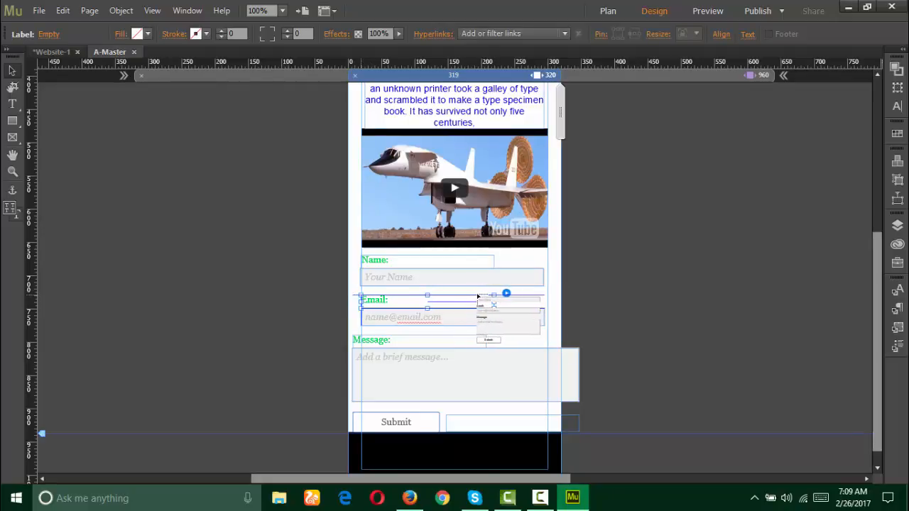
Step: Move the contact form up beneath the video and select its Name field and label
mouse_move(477, 294)
left_mouse_down()
mouse_move(505, 294)
mouse_move(519, 279)
left_mouse_up()
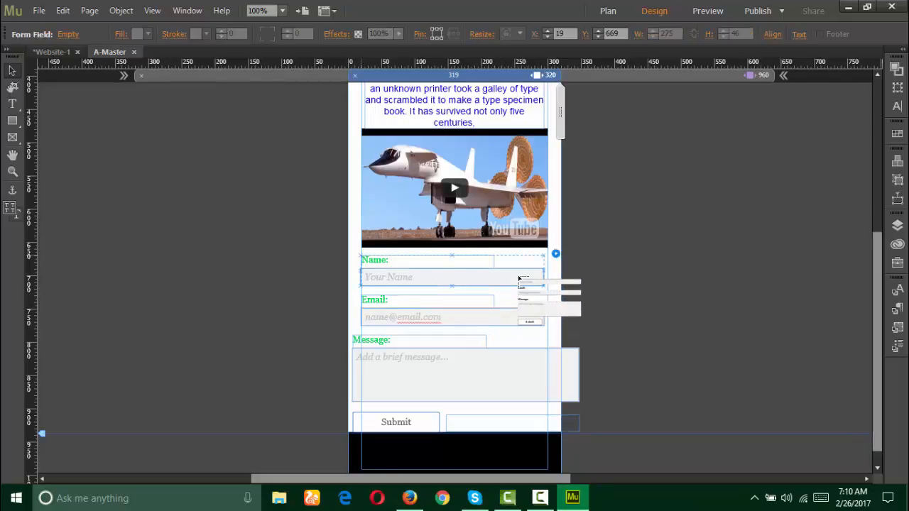
double_click(519, 280)
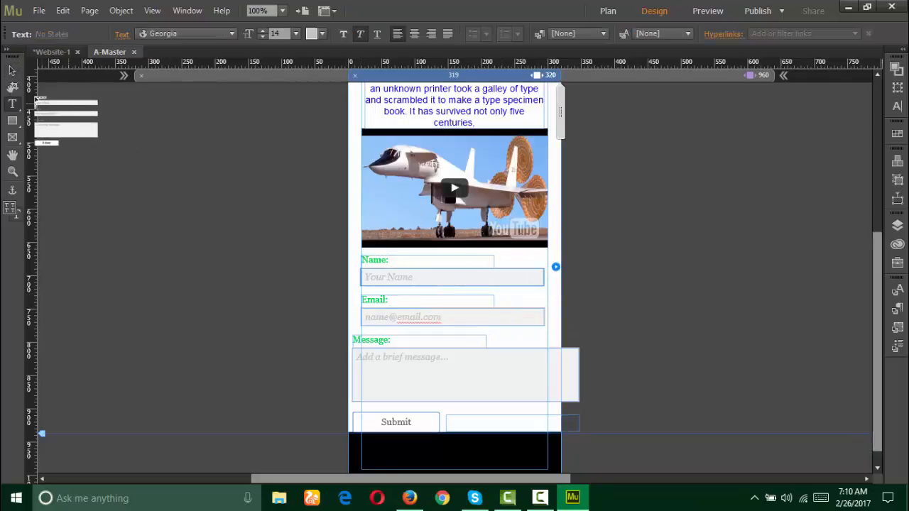
left_click(16, 71)
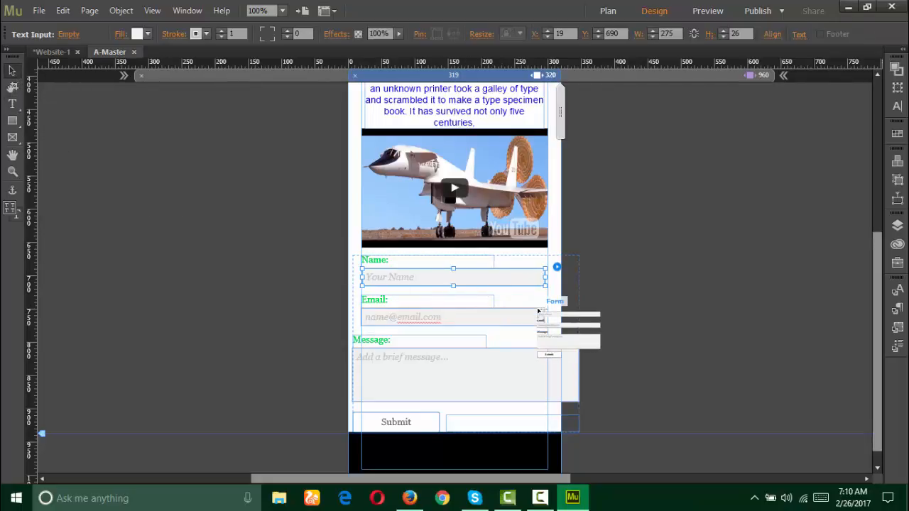
left_click(477, 262)
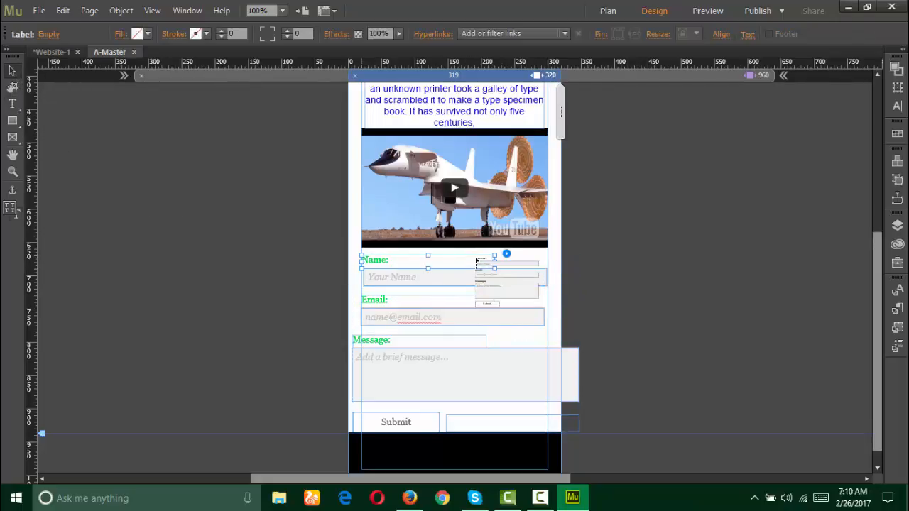
Step: Fit the Message box and Message: label inside the phone column
left_click_drag(478, 263, 441, 336)
left_click(441, 335)
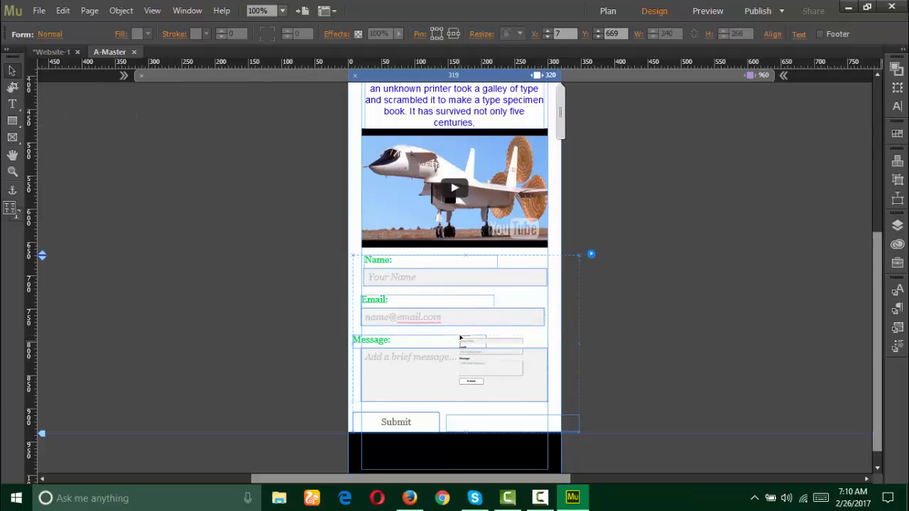
double_click(478, 342)
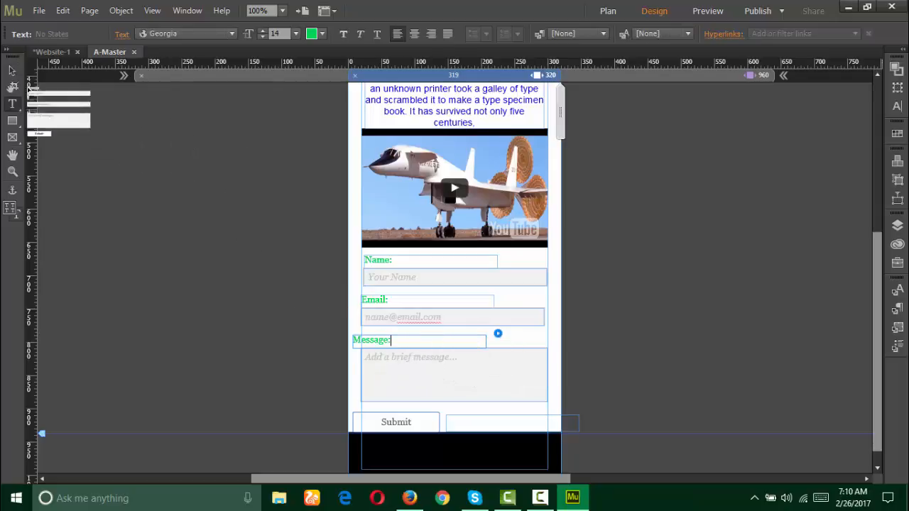
left_click(12, 70)
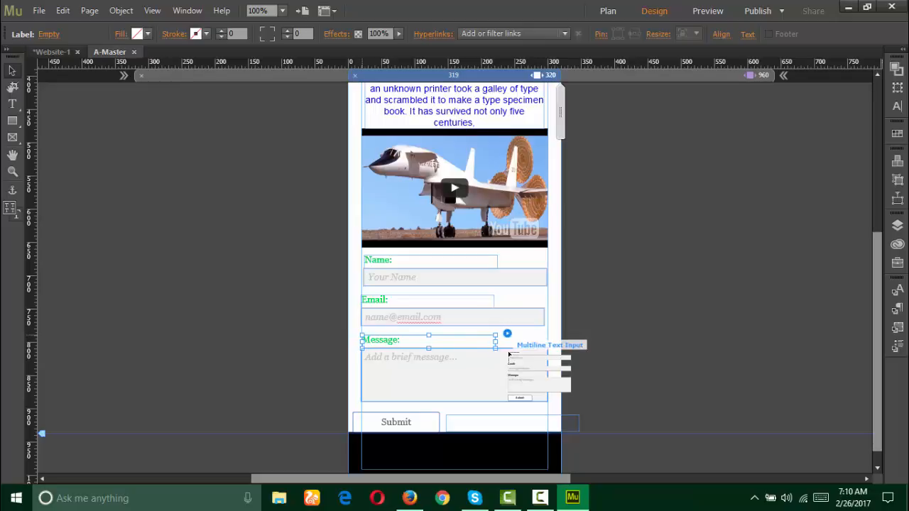
scroll(508, 323, "down", 1)
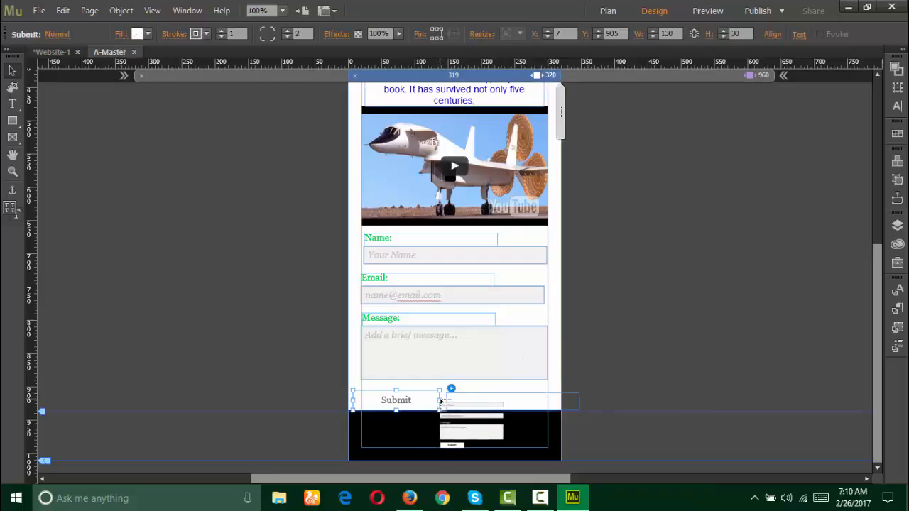
Step: Line up the form-received message beside Submit and extend the page bottom lower
left_click_drag(445, 402, 505, 406)
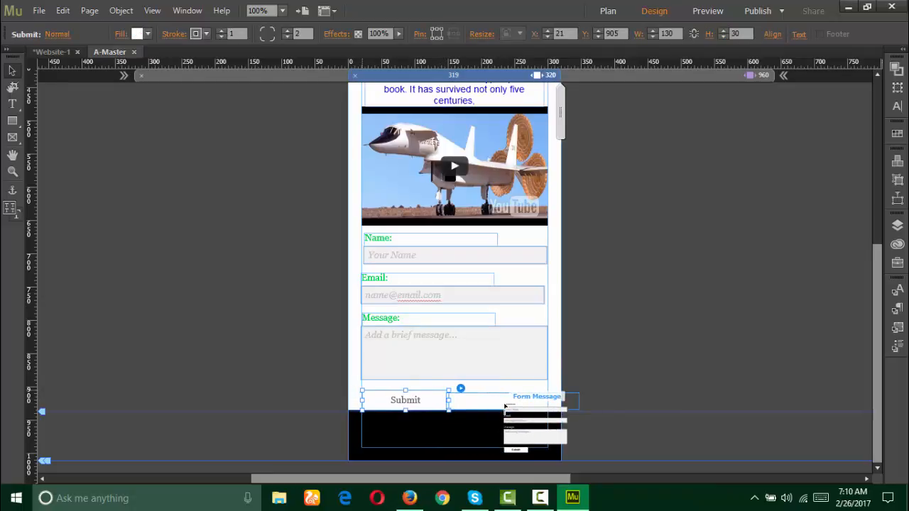
mouse_move(505, 406)
left_mouse_down()
mouse_move(562, 390)
mouse_move(591, 361)
mouse_move(478, 405)
mouse_move(449, 402)
mouse_move(506, 403)
left_mouse_up()
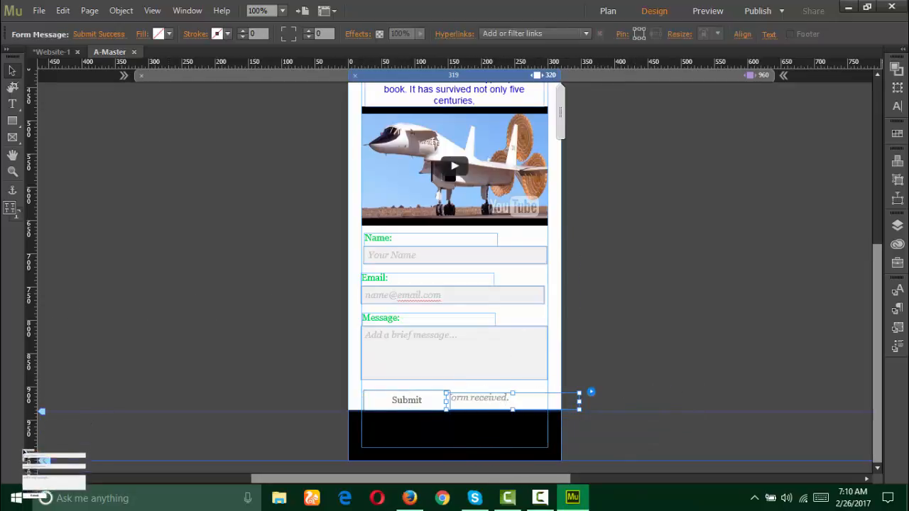
left_click_drag(40, 473, 40, 492)
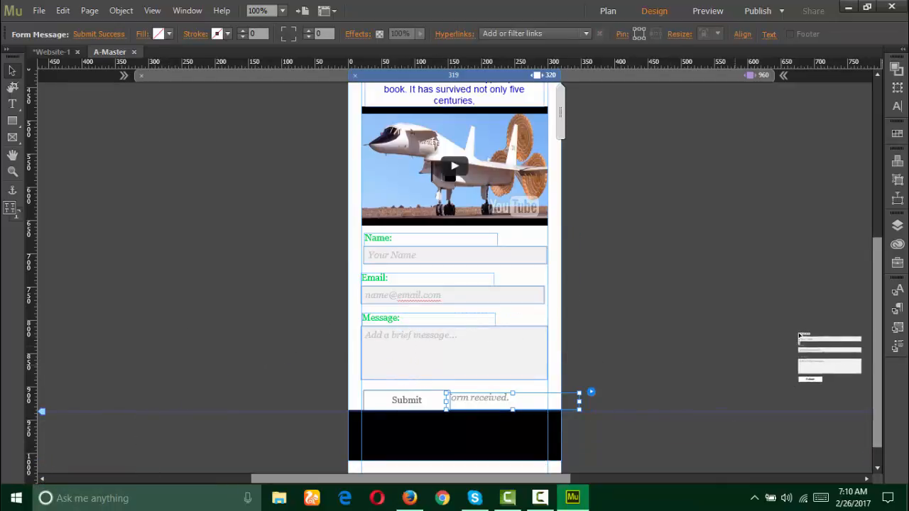
left_click_drag(878, 284, 874, 361)
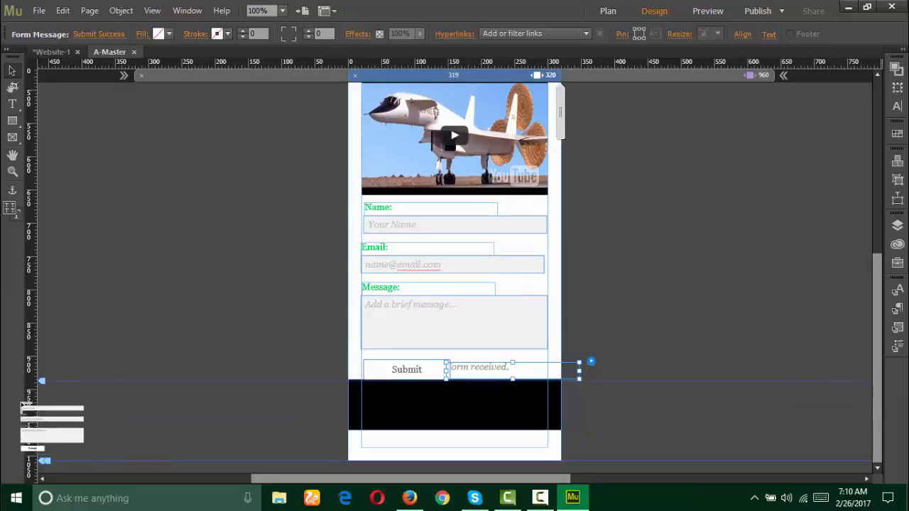
Step: Move the footer guide and black footer rectangle down below the contact form
left_click_drag(41, 384, 41, 399)
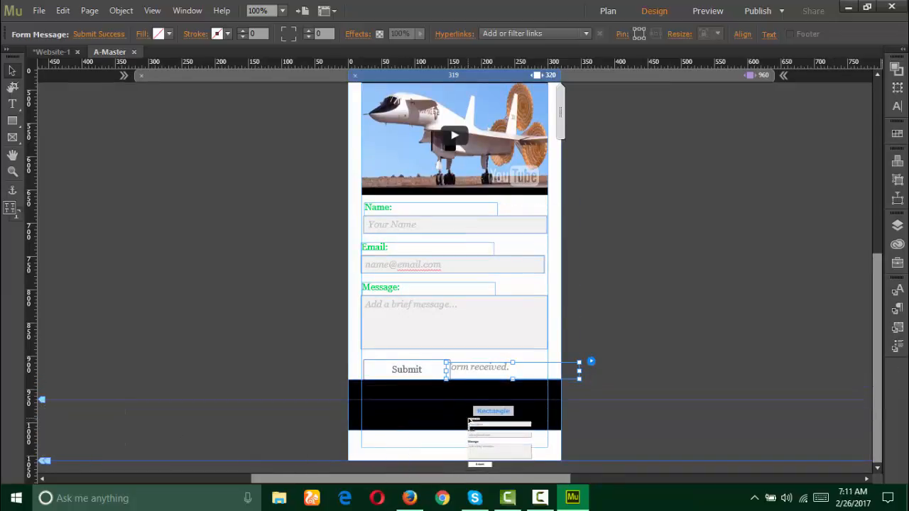
left_click_drag(462, 416, 510, 363)
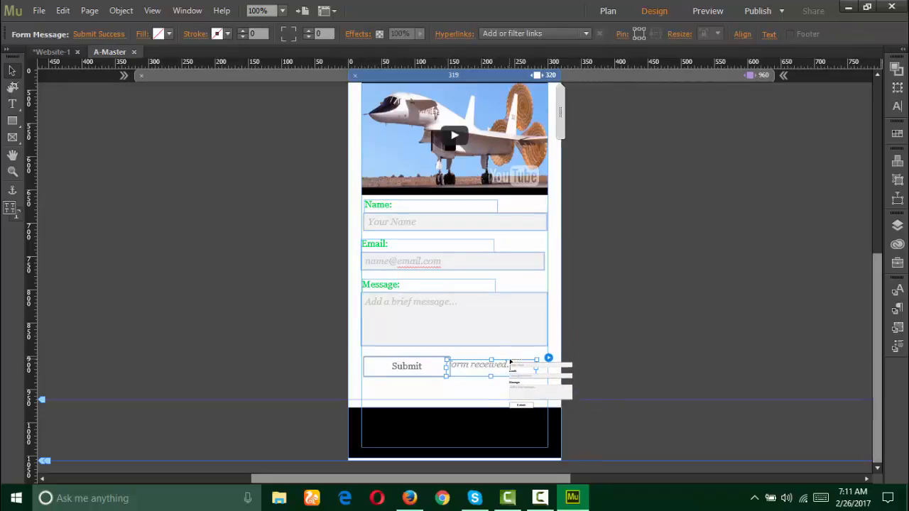
left_click_drag(510, 362, 460, 397)
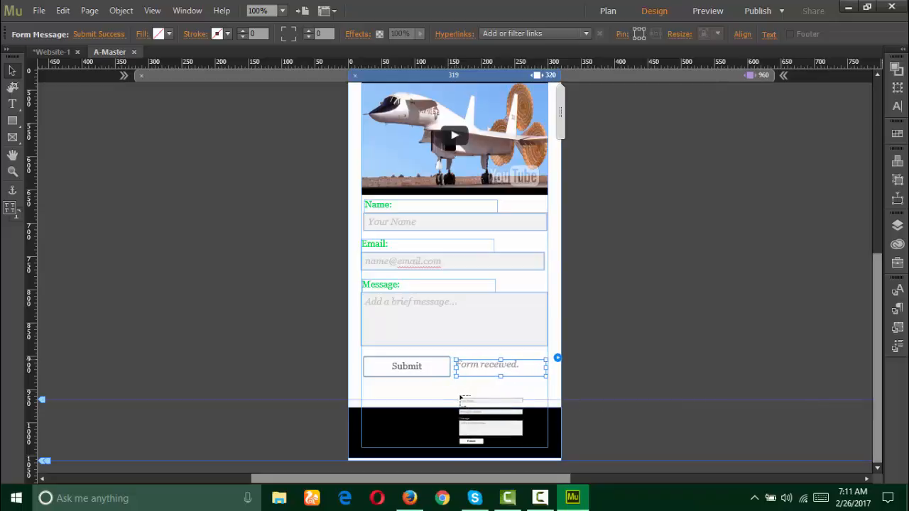
left_click_drag(460, 397, 134, 251)
scroll(578, 197, "up", 8)
scroll(547, 185, "up", 2)
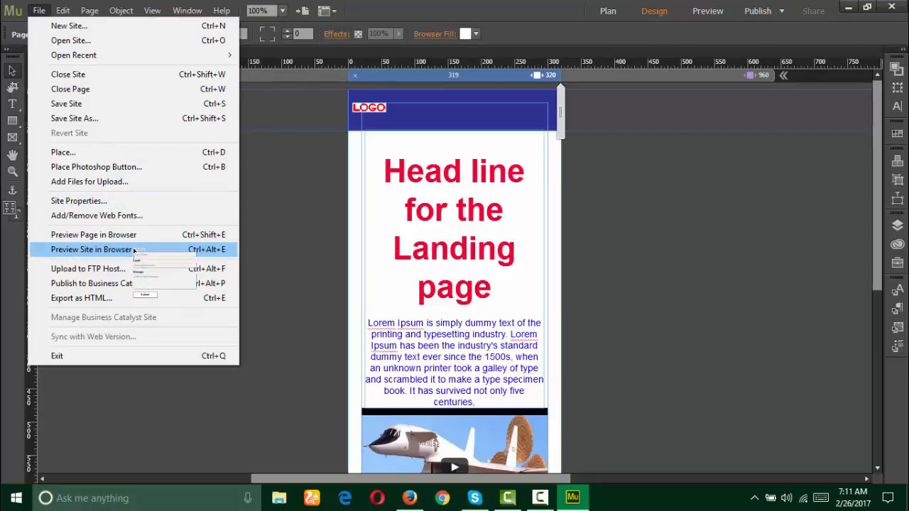
Step: Go back to Design and select the 960 px desktop breakpoint
mouse_move(137, 247)
left_mouse_down()
mouse_move(139, 236)
mouse_move(138, 248)
left_mouse_up()
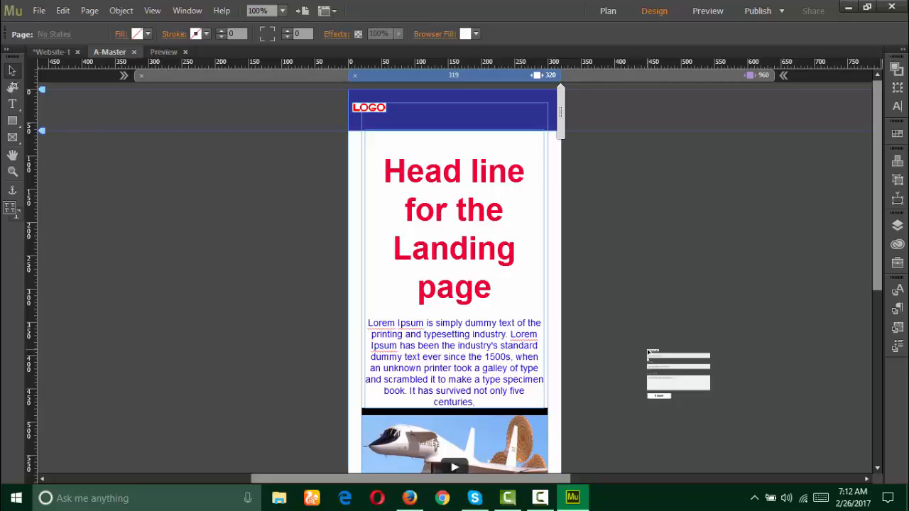
mouse_move(646, 352)
left_mouse_down()
mouse_move(674, 344)
mouse_move(579, 301)
mouse_move(575, 286)
mouse_move(287, 156)
mouse_move(750, 75)
mouse_move(426, 210)
mouse_move(186, 117)
mouse_move(53, 32)
mouse_move(43, 12)
left_mouse_up()
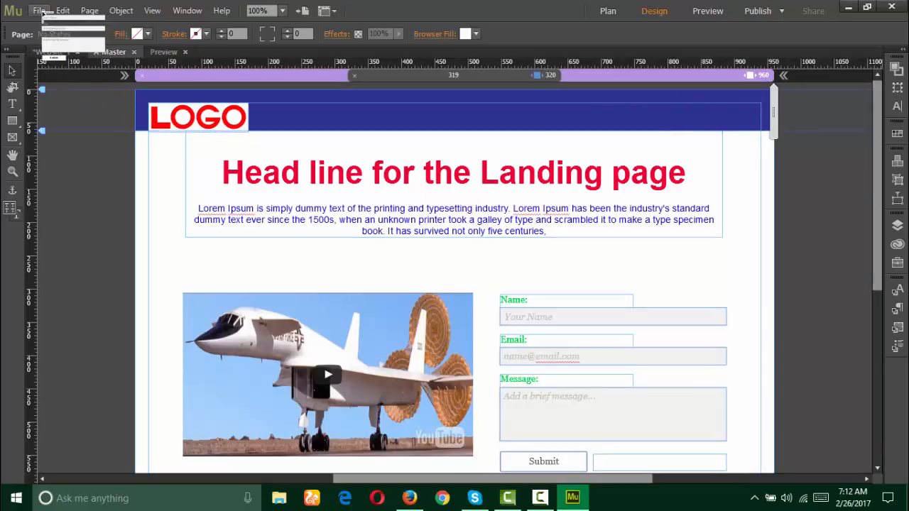
Step: Export the site as HTML for landingpage.com, close the completion report, and minimize Muse
left_click(41, 11)
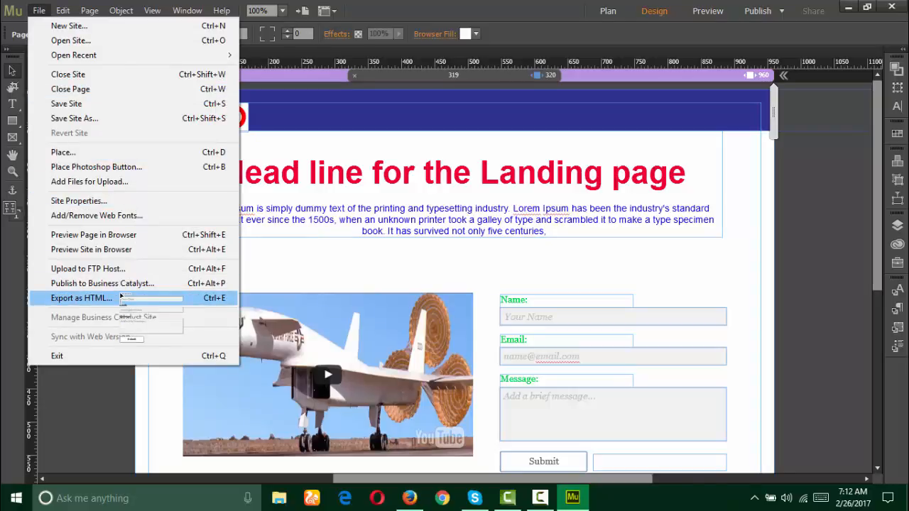
left_click(80, 299)
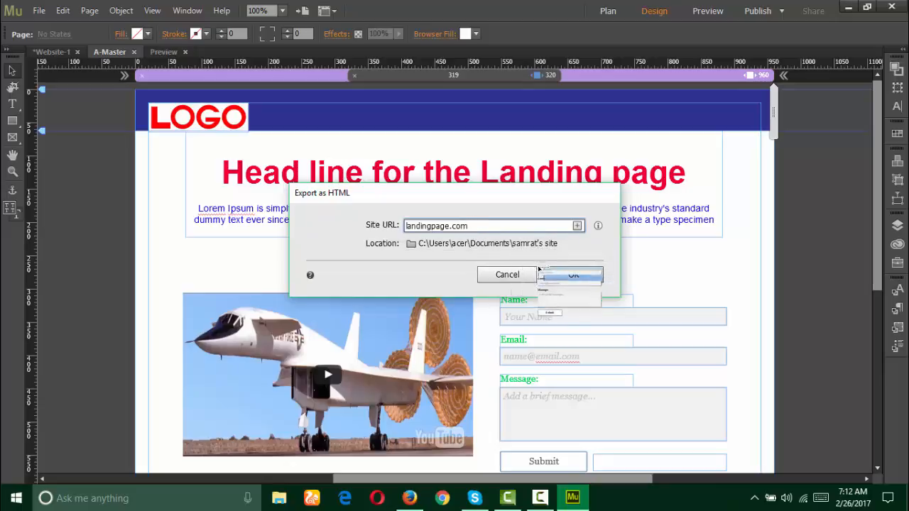
left_click(574, 274)
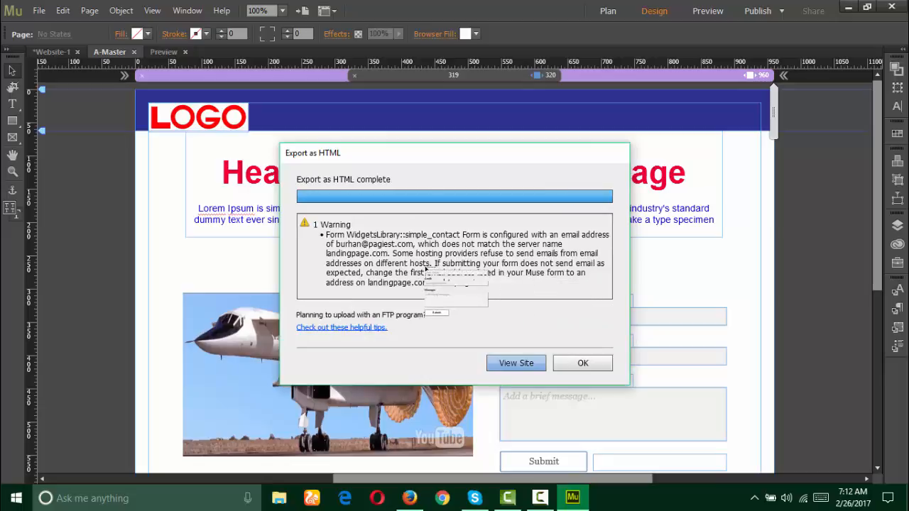
left_click(577, 364)
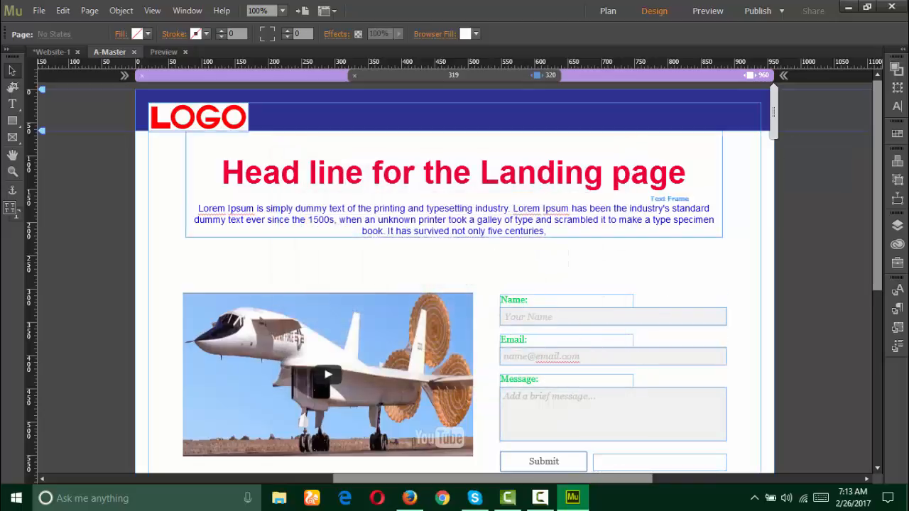
left_click(847, 7)
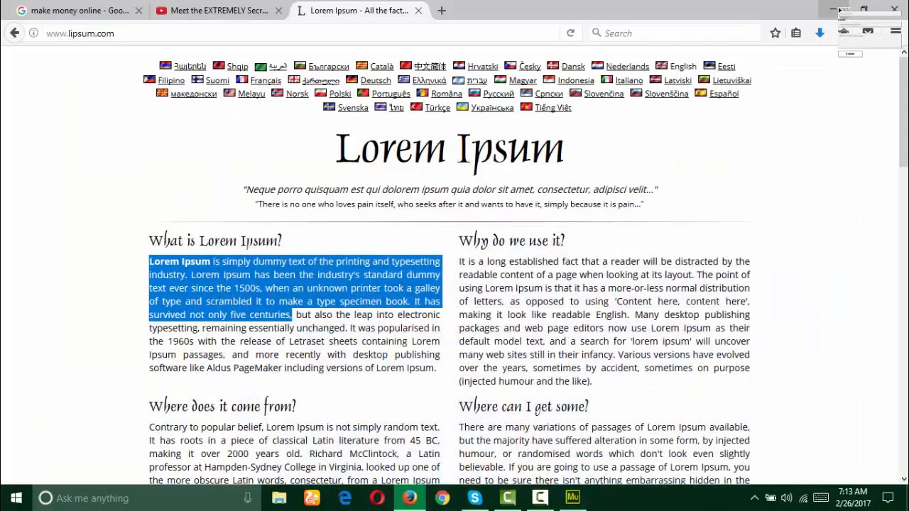
Step: Open the exported index page from Documents > site folder in Firefox via Open with
left_click(833, 7)
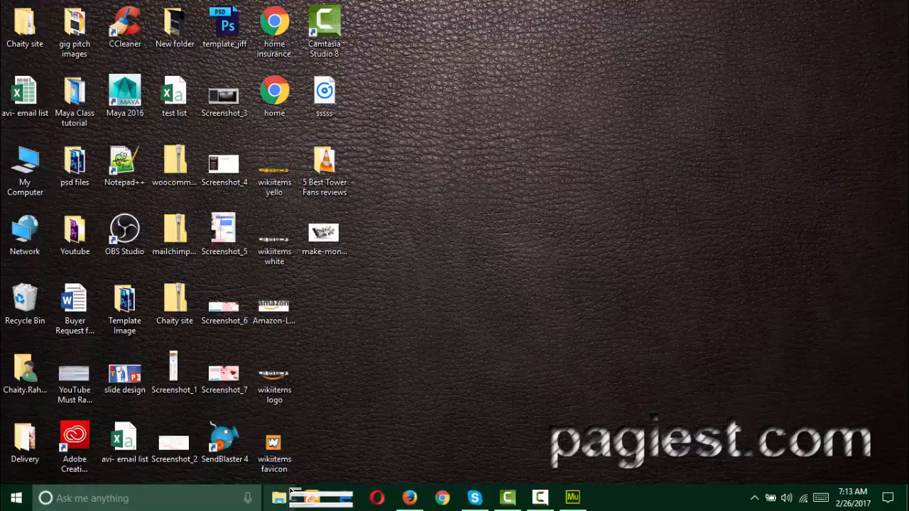
left_click_drag(302, 451, 189, 189)
right_click(189, 190)
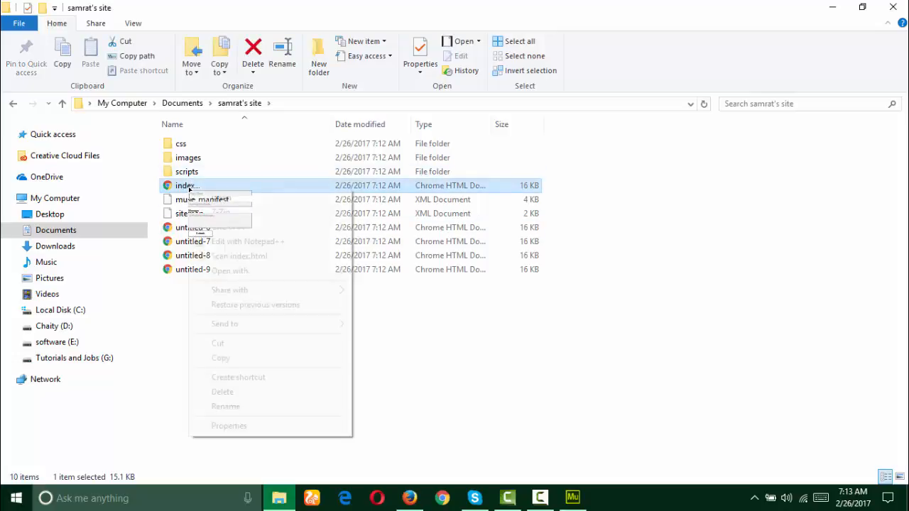
mouse_move(288, 274)
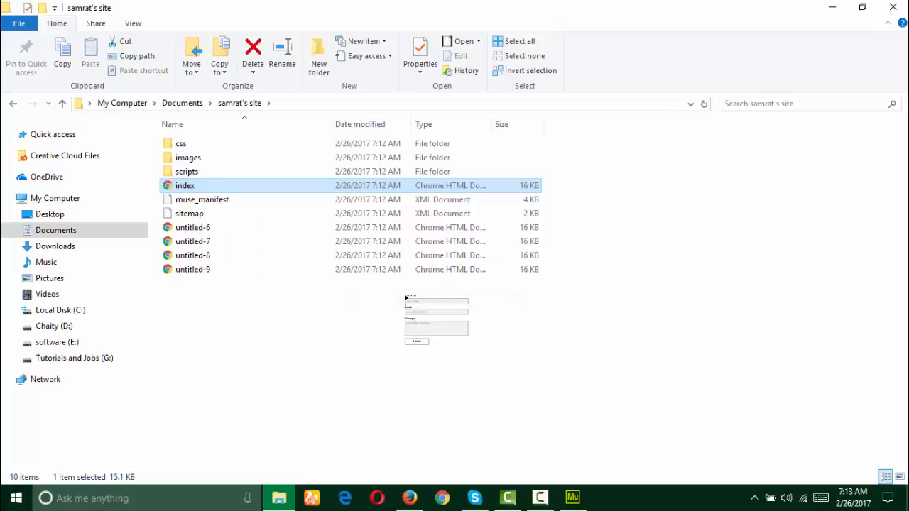
left_click_drag(405, 299, 425, 311)
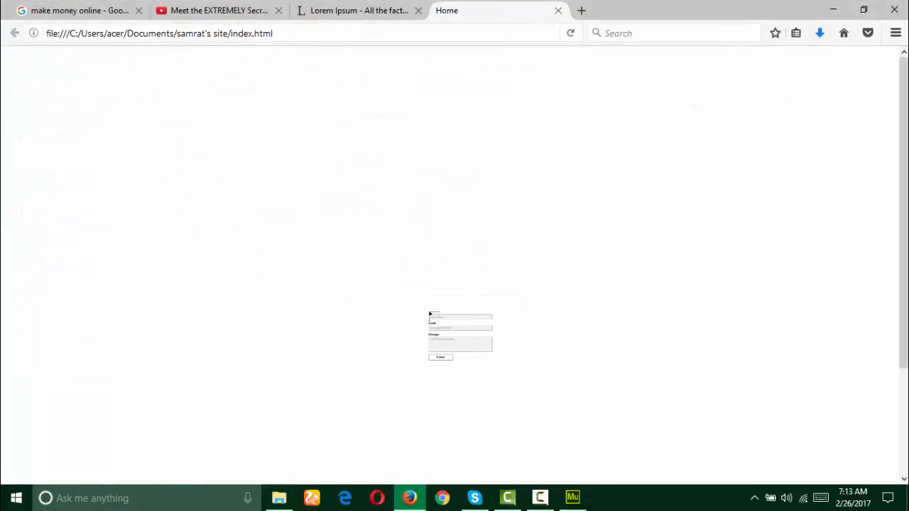
Step: Turn on Responsive Design Mode in Firefox at a 320×480 preview size
left_click_drag(396, 174, 897, 39)
left_click_drag(881, 182, 819, 261)
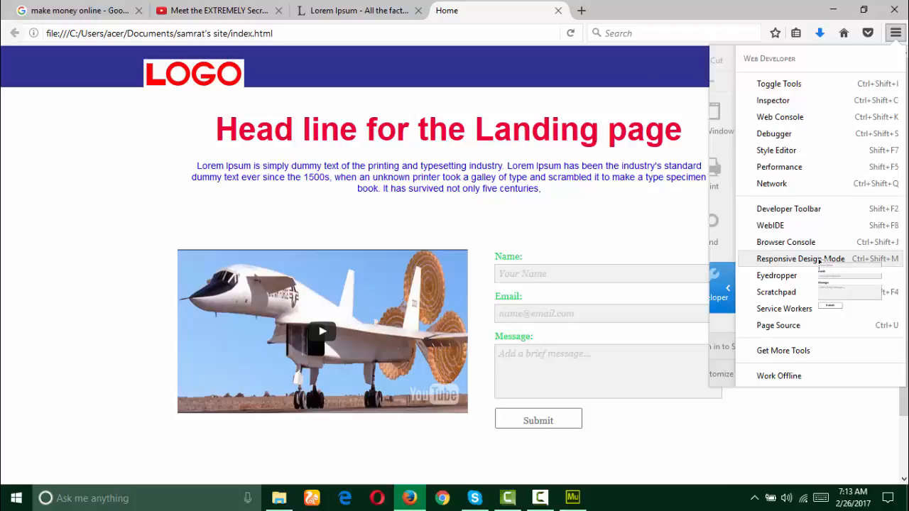
left_click_drag(820, 261, 89, 135)
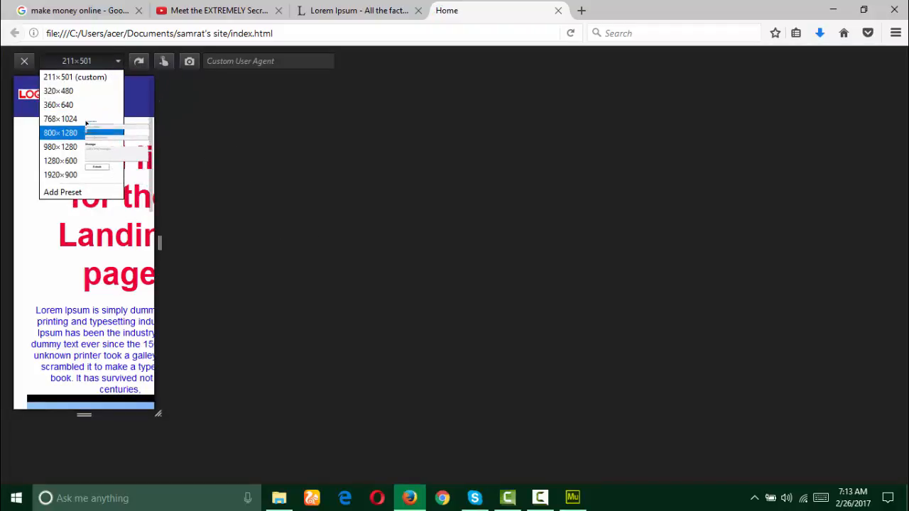
left_click(77, 92)
Step: Scroll through the landing page at 320×480, then leave responsive mode for full width
left_click_drag(114, 182, 123, 134)
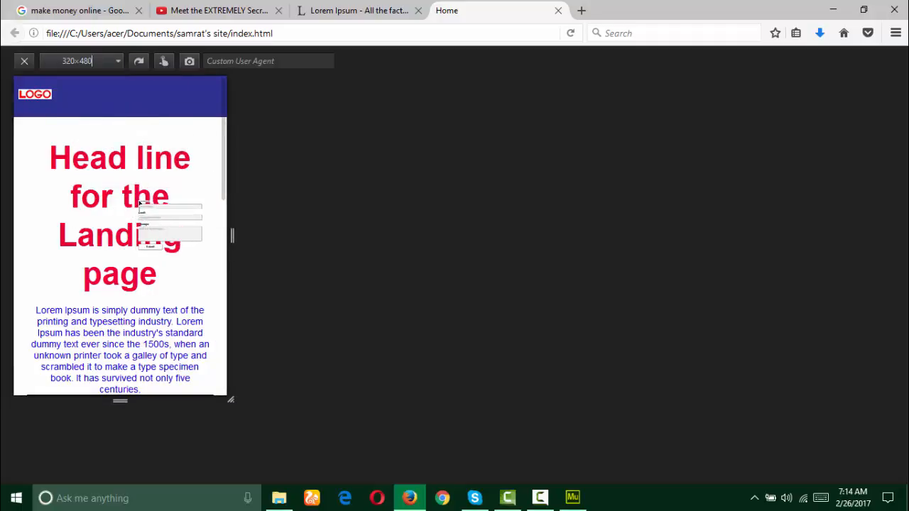
scroll(138, 199, "down", 4)
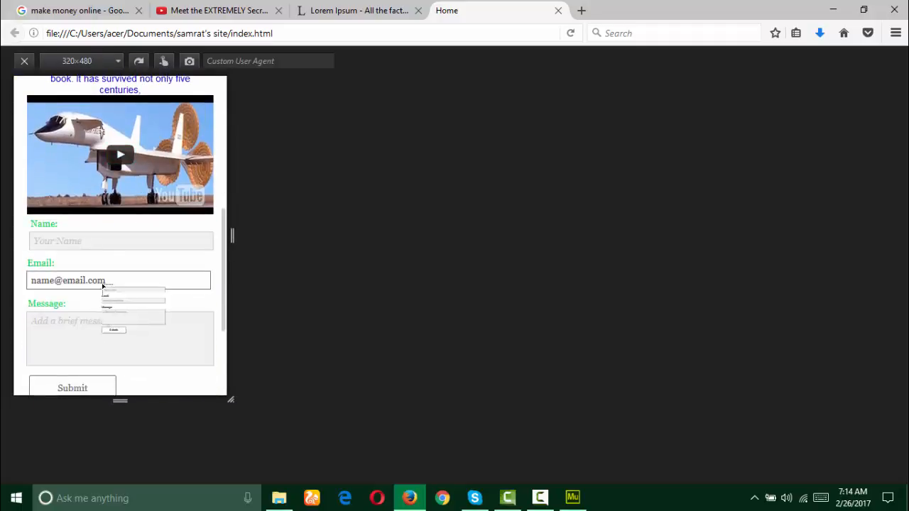
scroll(119, 178, "up", 4)
left_click_drag(117, 256, 26, 62)
scroll(135, 181, "up", 1)
scroll(126, 226, "down", 5)
scroll(121, 265, "up", 3)
scroll(169, 189, "up", 3)
left_click(25, 62)
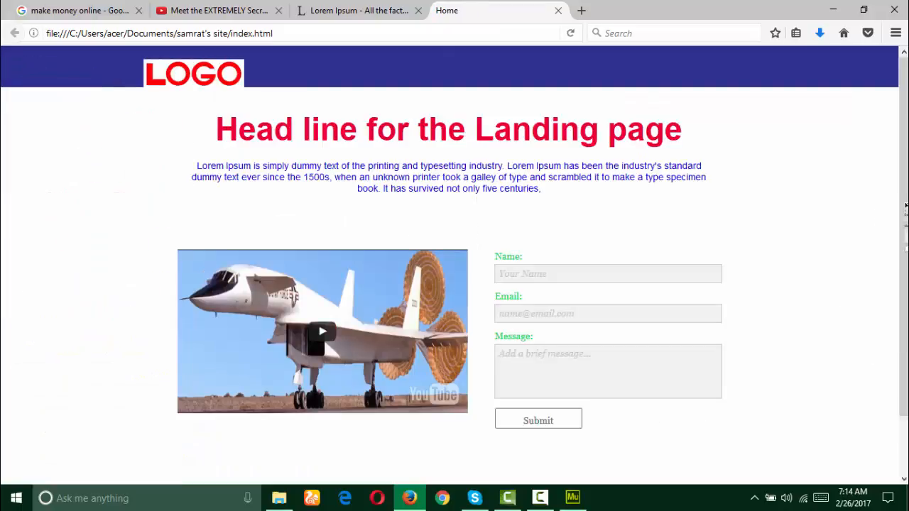
Step: Close the YouTube video tab and quit Firefox
left_click_drag(907, 206, 323, 7)
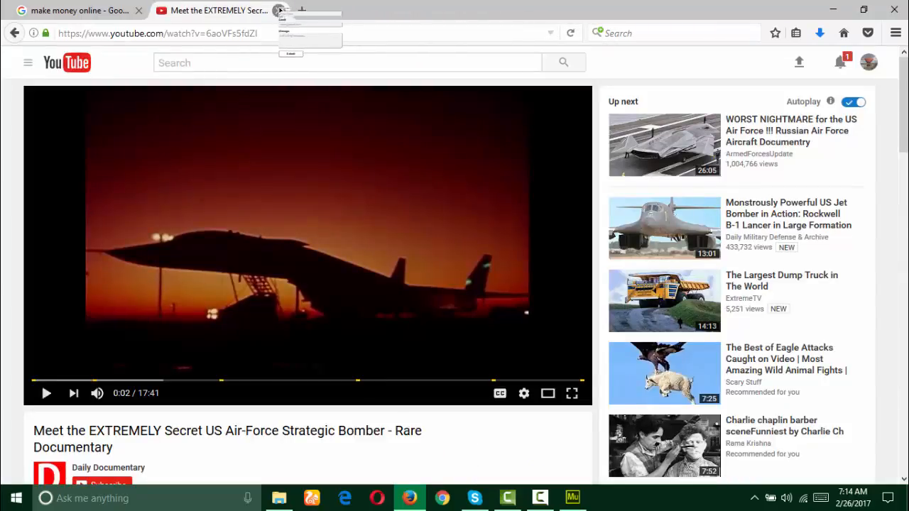
left_click(278, 10)
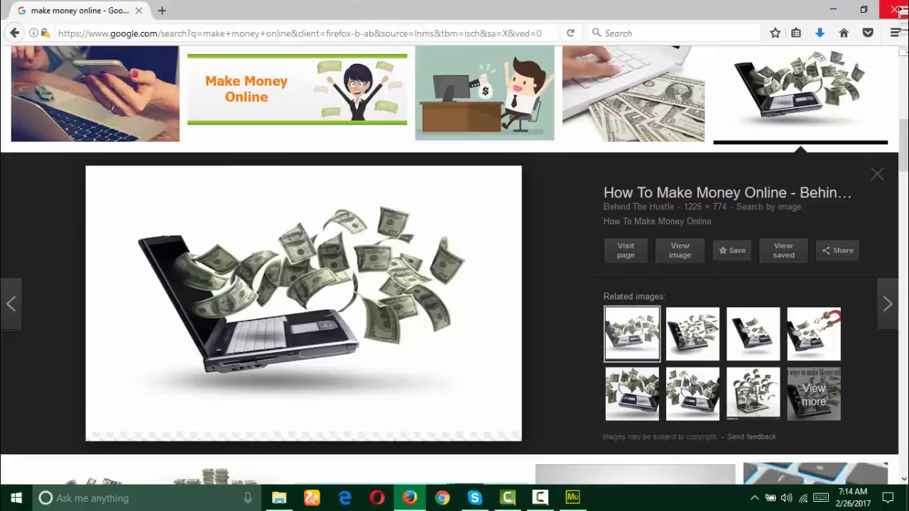
left_click(896, 10)
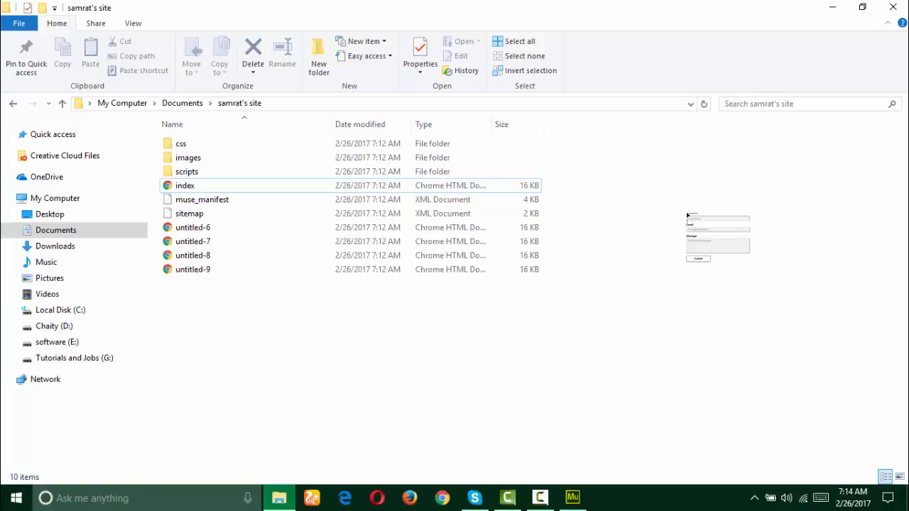
Step: Select all the exported site files, then close the site folder window
left_click_drag(687, 215, 238, 106)
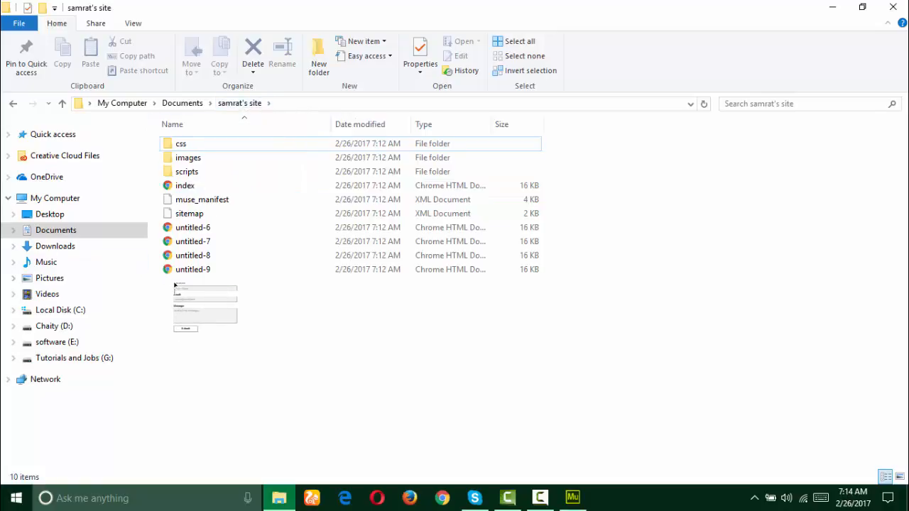
left_click_drag(192, 301, 191, 147)
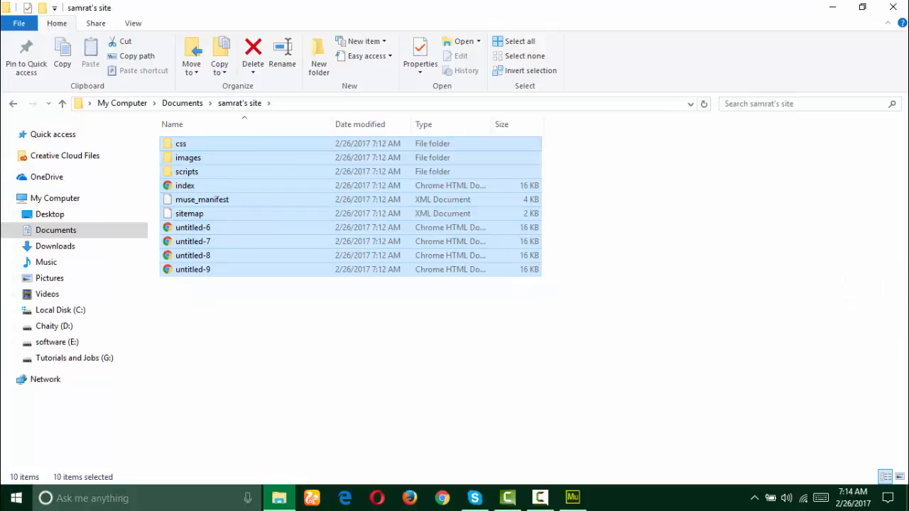
left_click(898, 8)
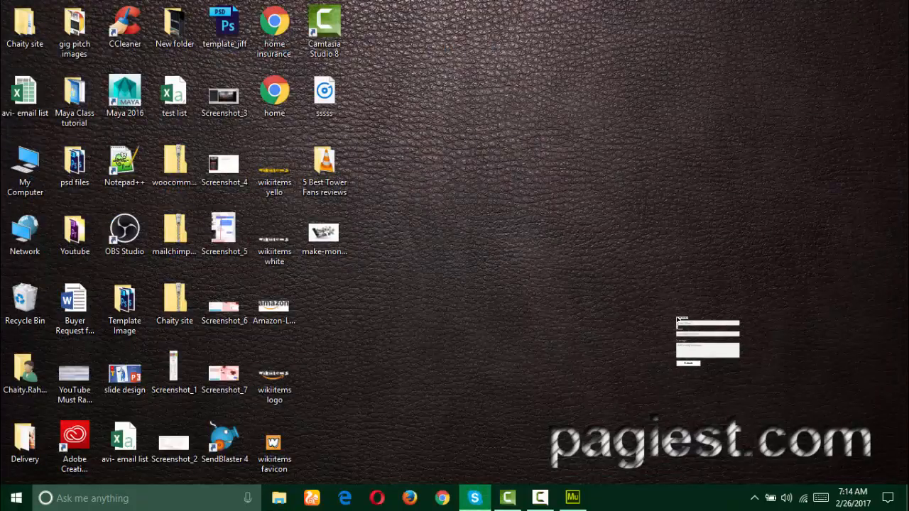
left_click_drag(677, 319, 576, 495)
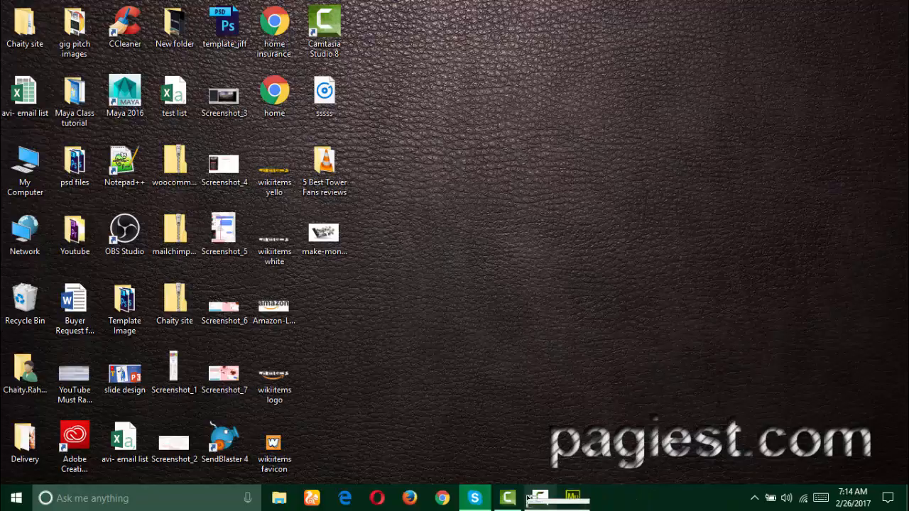